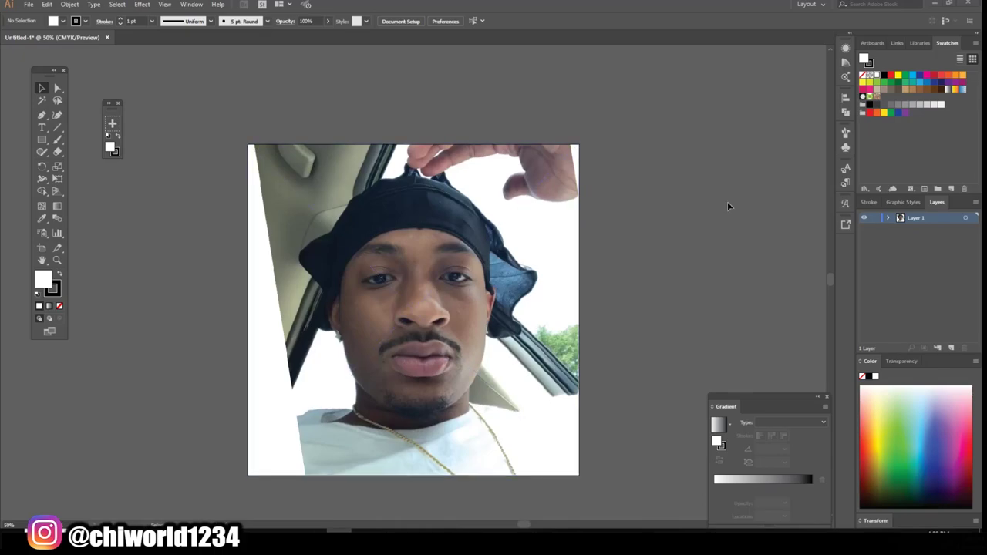
Create a new calligraphic brush and try a test stroke with the Paintbrush, then undo it.
left_click(267, 21)
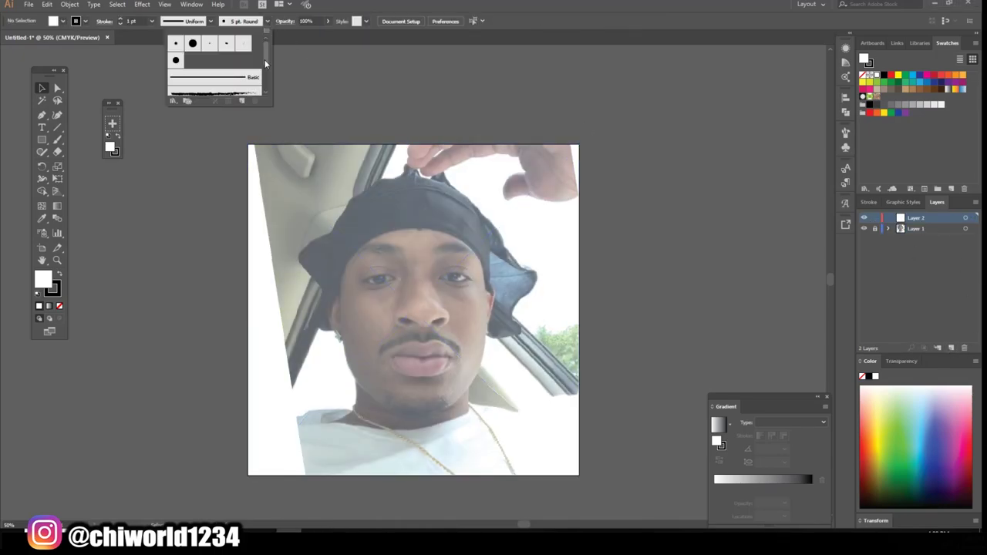
left_click(241, 101)
left_click(193, 178)
key("b")
mouse_move(240, 213)
left_mouse_down()
mouse_move(221, 319)
mouse_move(462, 253)
mouse_move(529, 286)
left_mouse_up()
key("ctrl+z")
key("ctrl+z")
Ink the upper and lower eyelids and the eyebrows of both eyes.
mouse_move(301, 292)
left_mouse_down()
mouse_move(506, 221)
mouse_move(716, 306)
left_mouse_up()
mouse_move(302, 316)
left_mouse_down()
mouse_move(559, 336)
mouse_move(633, 309)
left_mouse_up()
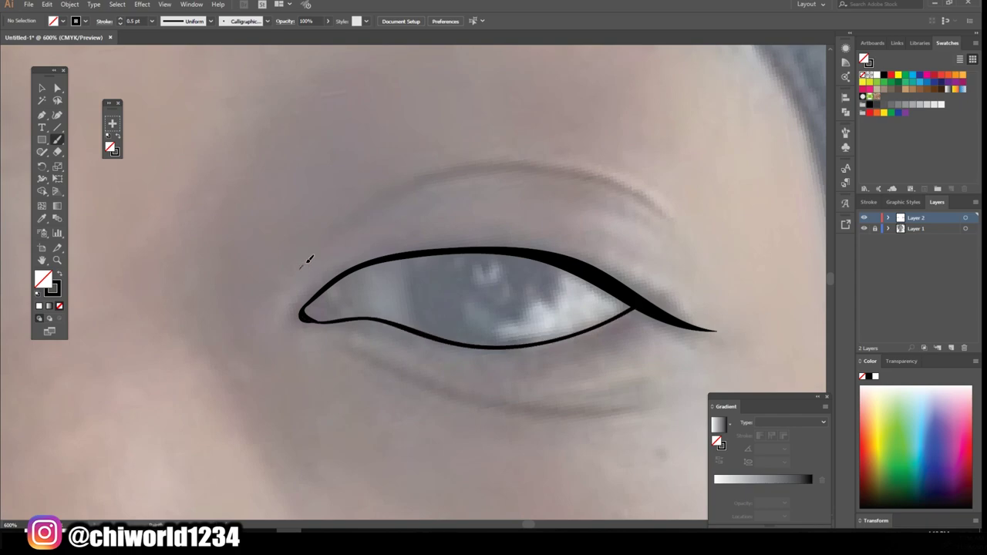
left_click_drag(302, 266, 700, 237)
mouse_move(323, 351)
left_mouse_down()
mouse_move(614, 410)
mouse_move(668, 384)
left_mouse_up()
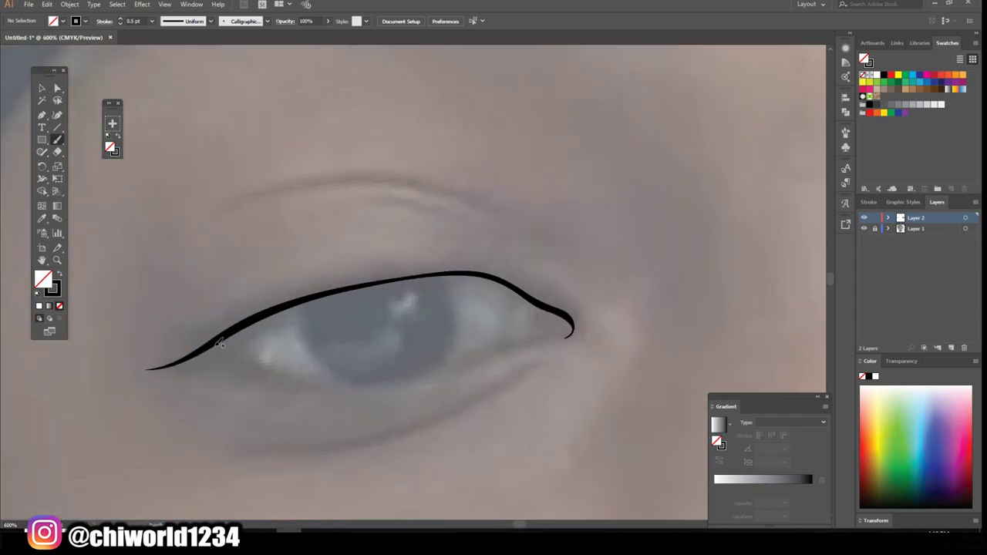
left_click_drag(193, 360, 572, 333)
left_click_drag(128, 304, 506, 213)
left_click_drag(423, 202, 554, 264)
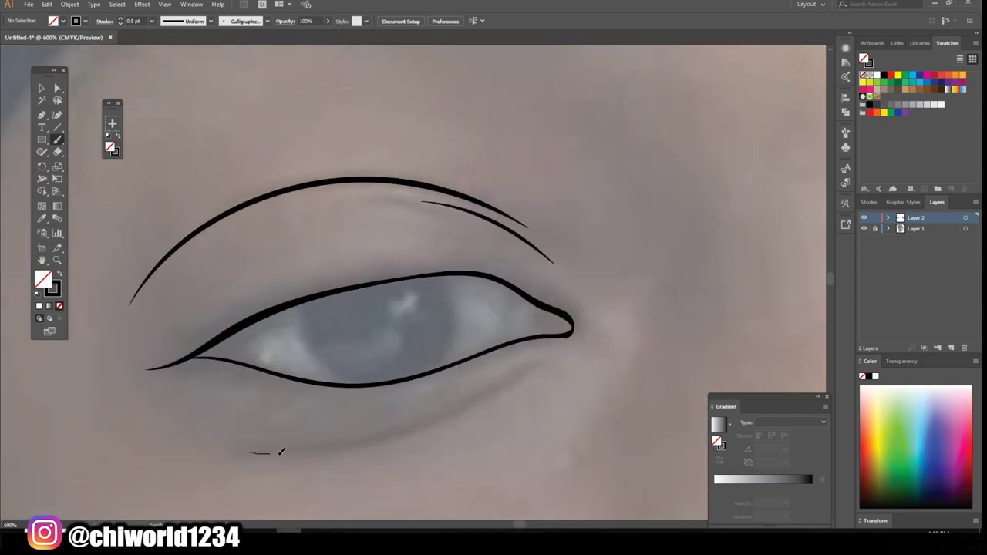
Add the under-eye creases and the outer-corner eye strokes.
left_click_drag(281, 451, 548, 364)
left_click_drag(631, 297, 613, 386)
scroll(633, 283, "down", 1)
left_click_drag(575, 304, 582, 356)
scroll(631, 424, "down", 3)
scroll(631, 424, "down", 3)
Ink the nostrils and nose wings, redrawing the right nose wing longer.
mouse_move(379, 395)
left_mouse_down()
mouse_move(458, 393)
mouse_move(485, 379)
left_mouse_up()
left_click_drag(476, 380, 600, 351)
left_click_drag(497, 364, 592, 356)
mouse_move(224, 347)
left_mouse_down()
mouse_move(356, 356)
mouse_move(370, 370)
left_mouse_up()
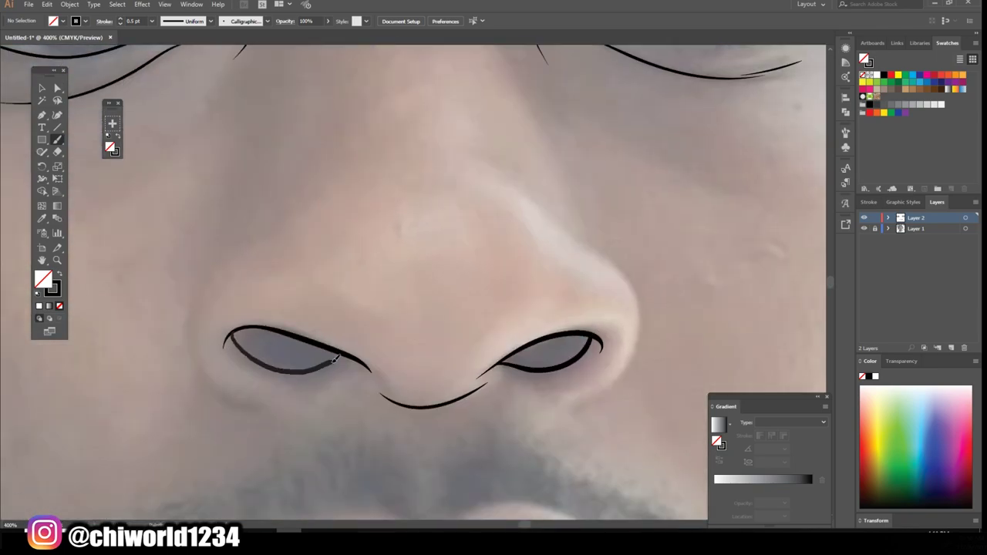
scroll(370, 370, "up", 1)
left_click_drag(268, 439, 235, 285)
left_click_drag(564, 440, 561, 256)
key("ctrl+z")
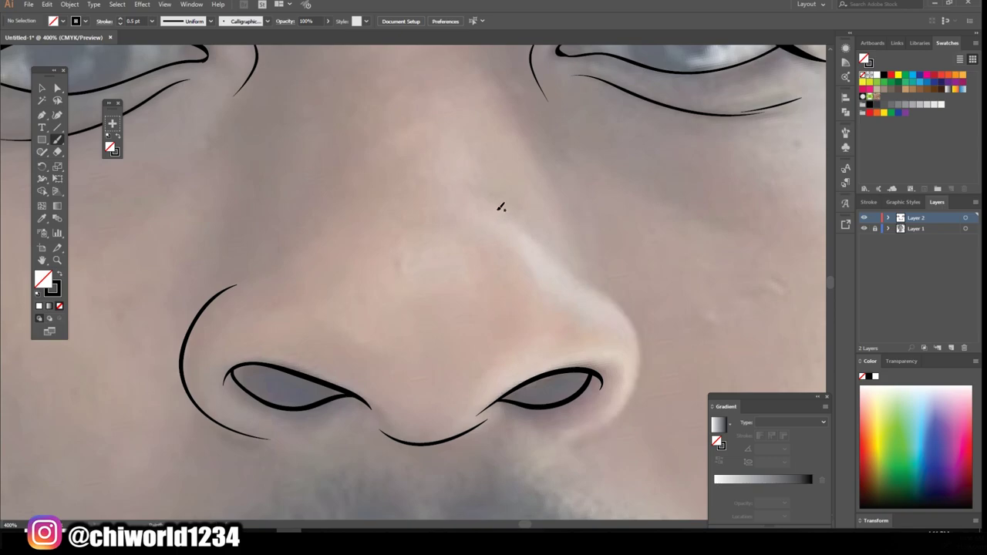
left_click_drag(502, 205, 567, 440)
Check the line art with the photo hidden, then redo the nose-wing strokes.
key("ctrl+0")
left_click(863, 228)
key("ctrl+plus")
key("ctrl+plus")
key("ctrl+plus")
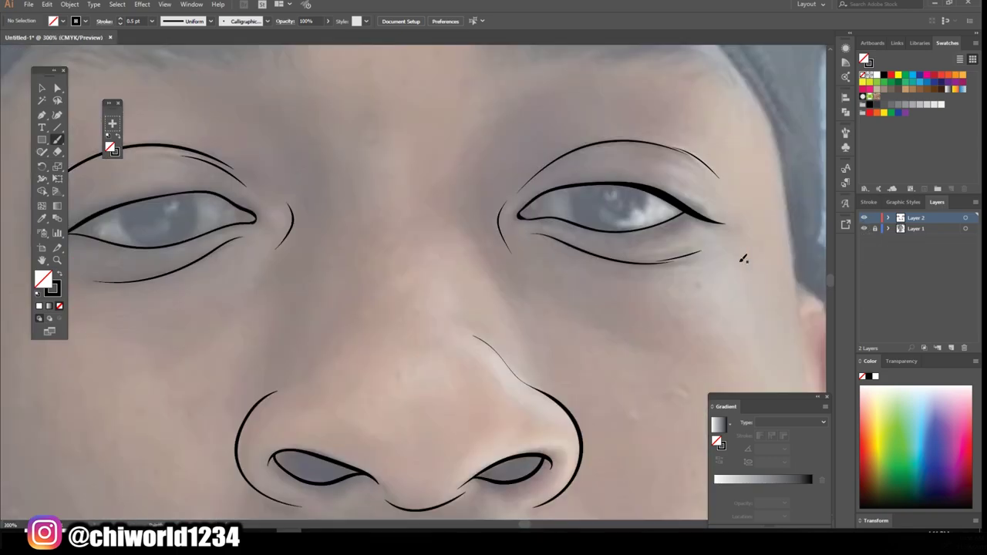
key("ctrl+z")
scroll(528, 326, "down", 1)
left_click_drag(528, 326, 511, 458)
scroll(510, 325, "up", 2)
left_click_drag(486, 176, 459, 300)
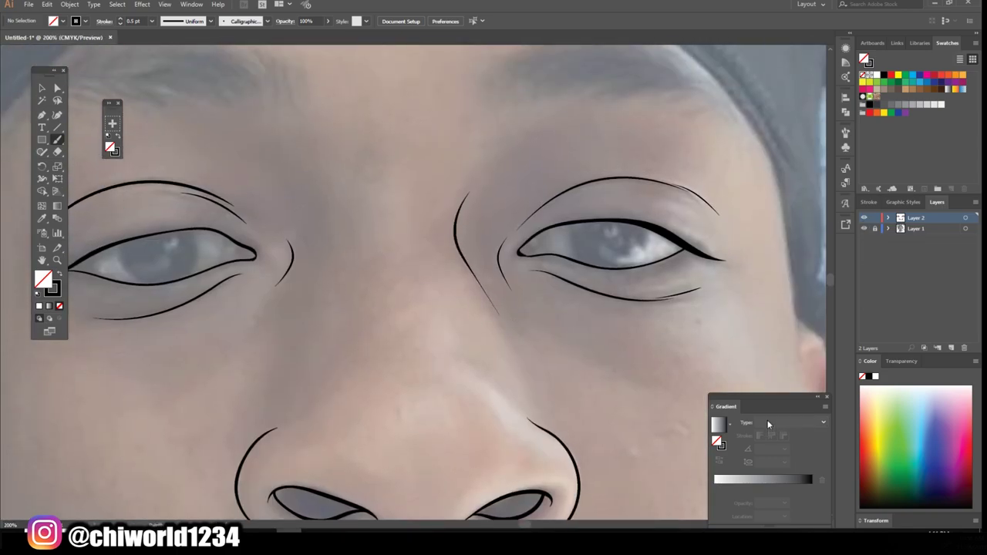
Outline the lips, finishing the upper lip from corner to corner.
scroll(221, 341, "down", 10)
mouse_move(217, 345)
left_mouse_down()
mouse_move(452, 340)
mouse_move(472, 328)
left_mouse_up()
left_click_drag(453, 340, 586, 349)
mouse_move(210, 347)
left_mouse_down()
mouse_move(262, 301)
mouse_move(518, 248)
mouse_move(606, 351)
mouse_move(337, 454)
mouse_move(605, 350)
left_mouse_up()
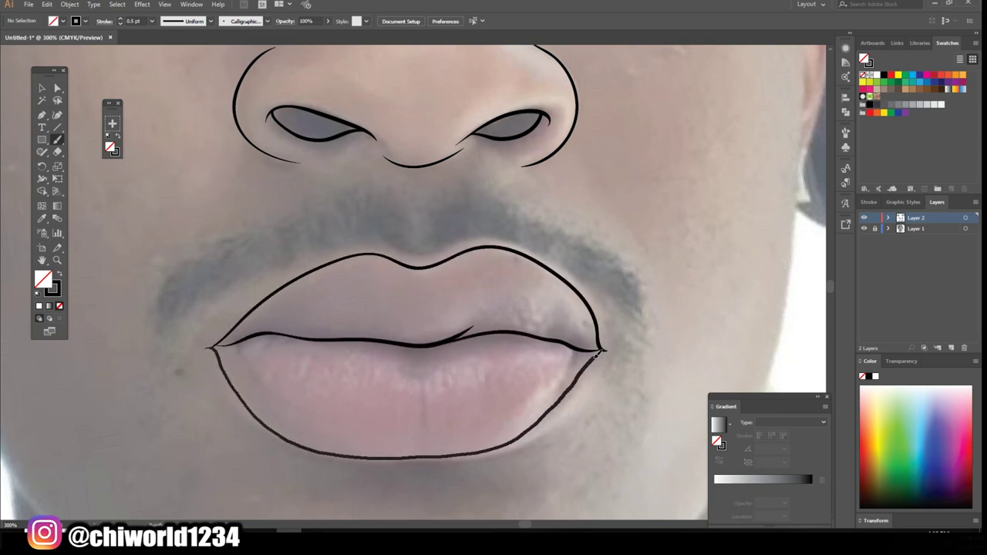
Paint the cheek and jaw outline and the hairline.
key("ctrl+minus")
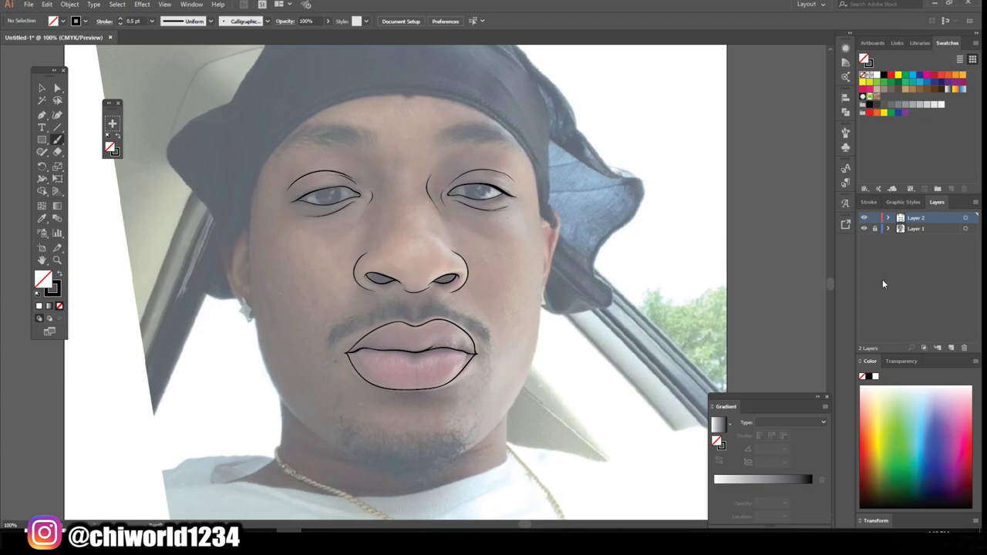
left_click(864, 228)
mouse_move(165, 143)
left_mouse_down()
mouse_move(188, 328)
mouse_move(375, 488)
mouse_move(552, 418)
left_mouse_up()
key("ctrl+minus")
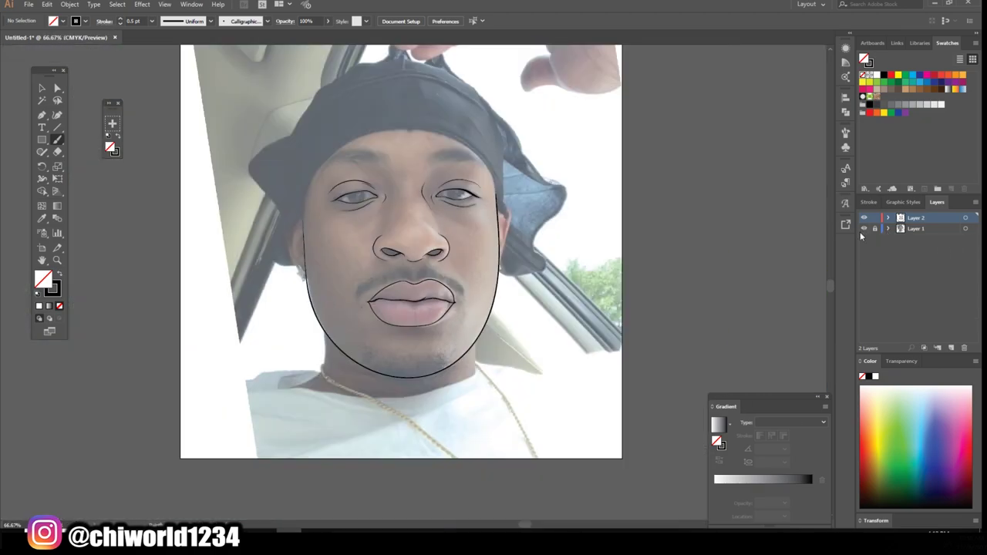
left_click(864, 228)
key("ctrl+plus")
mouse_move(167, 295)
left_mouse_down()
mouse_move(316, 119)
mouse_move(588, 202)
mouse_move(605, 259)
left_mouse_up()
Paint the dripping neckline below the chin.
key("ctrl+plus")
key("ctrl+minus")
key("ctrl+minus")
key("ctrl+plus")
scroll(574, 271, "down", 5)
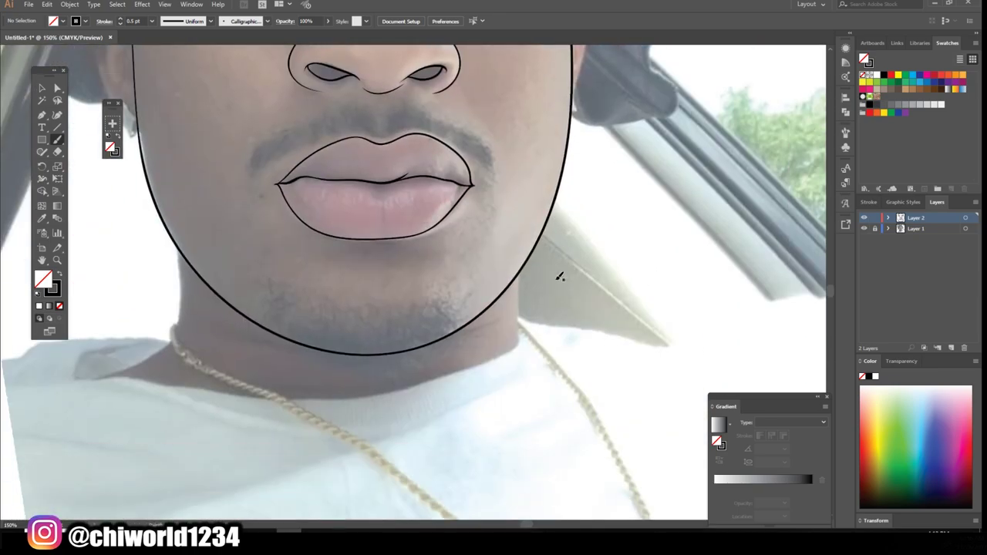
key("ctrl+plus")
mouse_move(606, 225)
left_mouse_down()
mouse_move(602, 319)
mouse_move(531, 438)
mouse_move(369, 390)
mouse_move(251, 377)
mouse_move(123, 337)
mouse_move(151, 192)
left_mouse_up()
key("ctrl+minus")
key("ctrl+minus")
key("ctrl+minus")
left_click(864, 228)
Outline both ears and the edge of the head.
key("ctrl+plus")
key("ctrl+plus")
key("ctrl+plus")
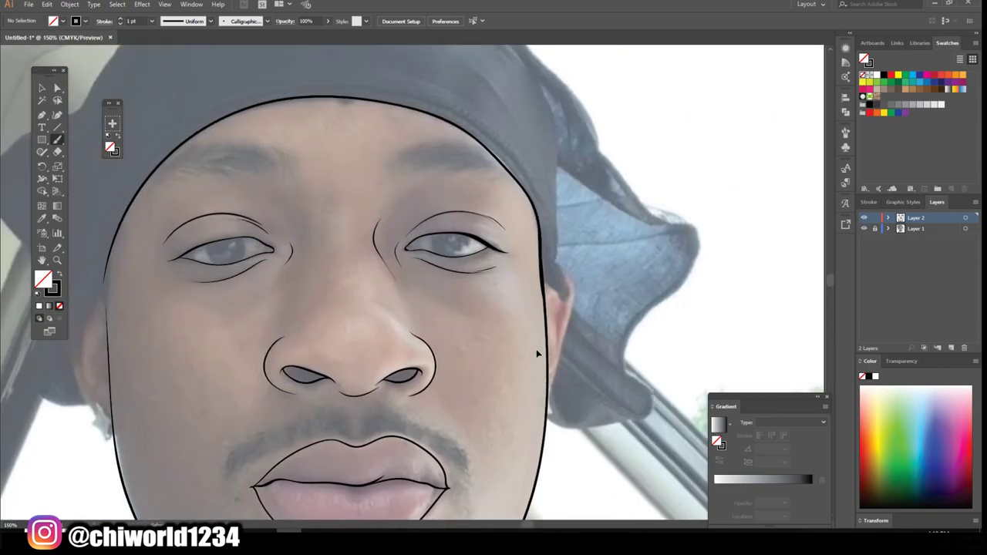
key("ctrl+plus")
key("ctrl+plus")
mouse_move(380, 442)
left_mouse_down()
mouse_move(449, 188)
mouse_move(436, 127)
left_mouse_up()
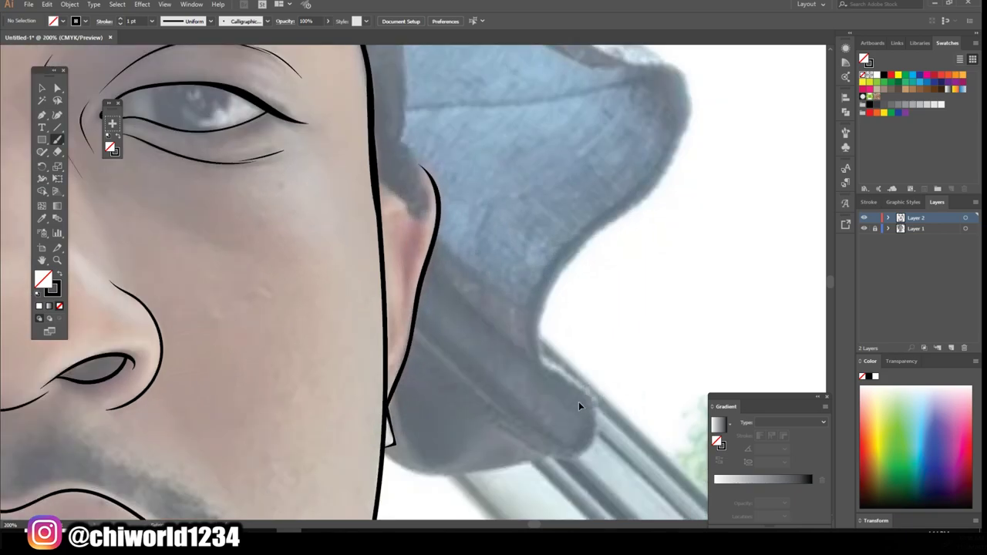
left_click_drag(289, 394, 228, 254)
scroll(228, 254, "up", 2)
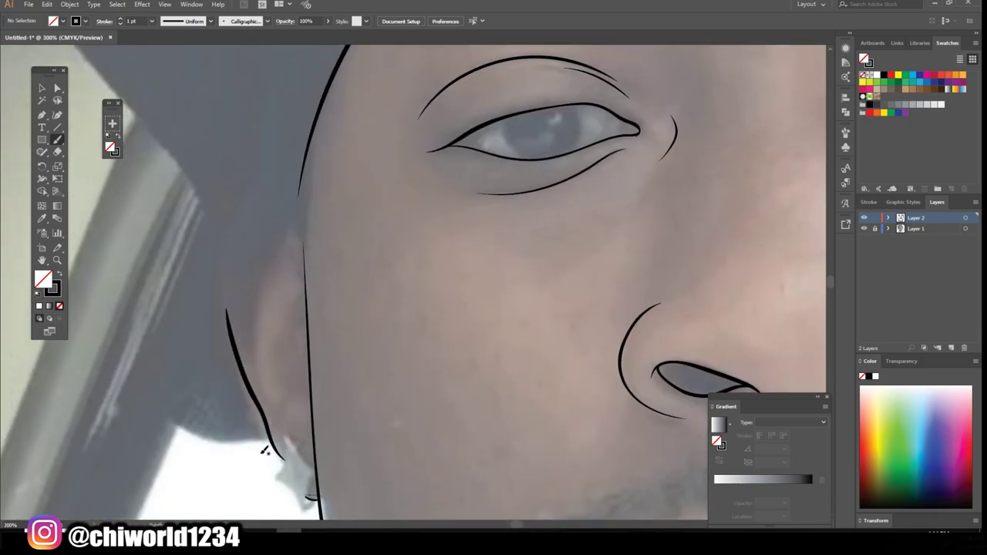
left_click_drag(209, 385, 301, 185)
left_click_drag(238, 343, 279, 456)
Draw left and right iris arcs in both eyes.
key("ctrl+0")
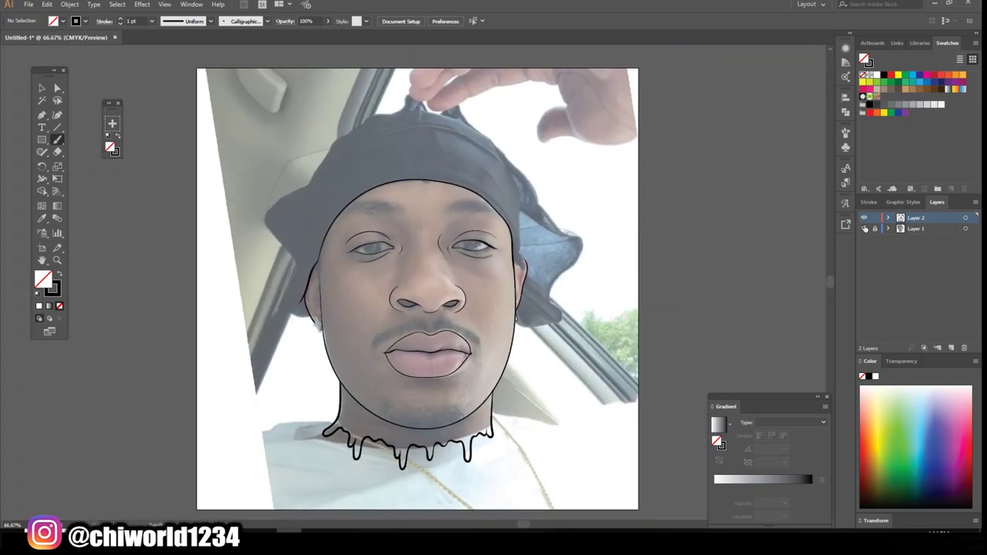
key("ctrl+plus")
key("ctrl+plus")
key("ctrl+plus")
key("ctrl+plus")
key("ctrl+plus")
left_click_drag(357, 349, 264, 236)
left_click_drag(391, 344, 457, 199)
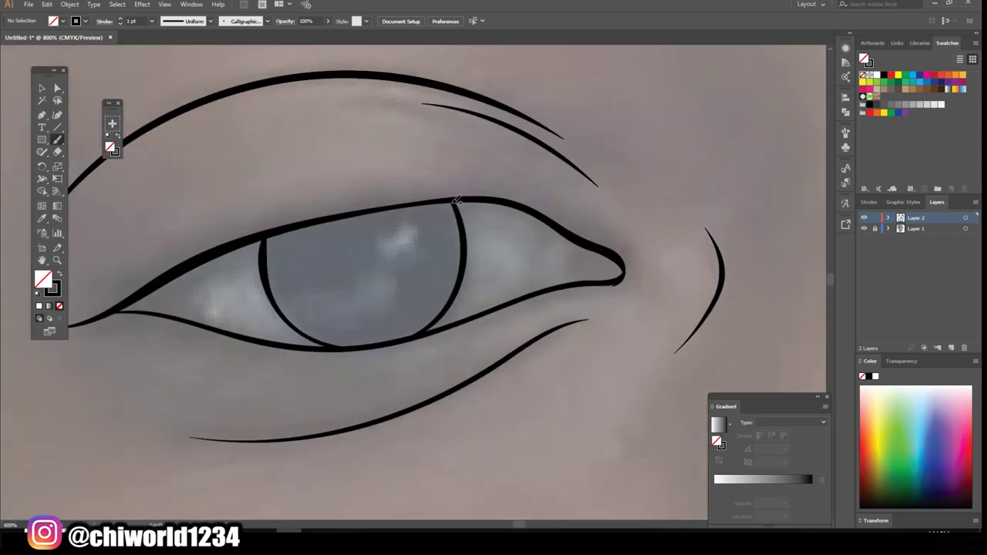
key("ctrl+0")
key("ctrl+plus")
key("ctrl+plus")
key("ctrl+plus")
left_click_drag(423, 316, 422, 260)
left_click_drag(539, 350, 555, 228)
key("ctrl+minus")
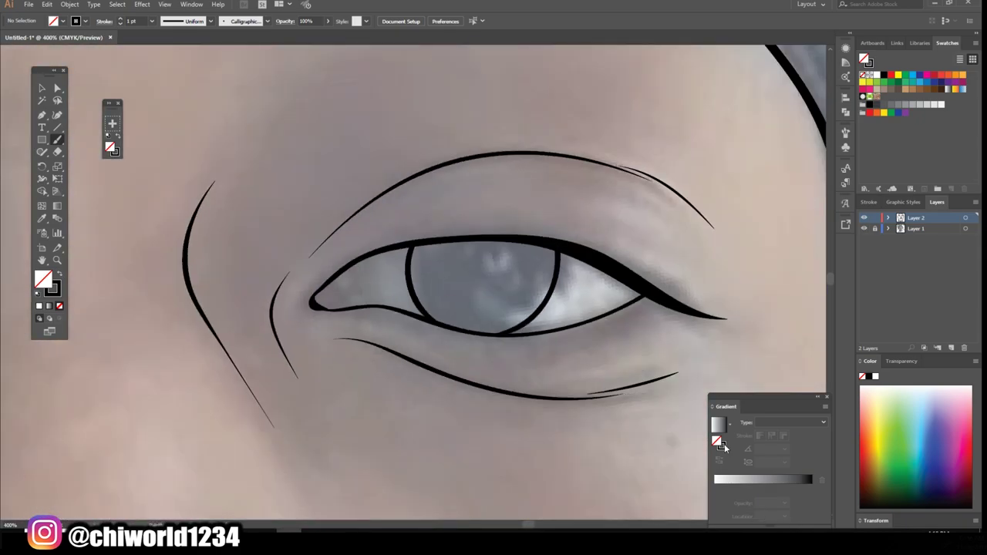
key("ctrl+0")
key("ctrl+plus")
key("ctrl+plus")
Trace the durag outline up to its top, then review the lines without the photo.
scroll(600, 250, "up", 1)
left_click_drag(191, 351, 154, 431)
left_click_drag(165, 287, 162, 376)
mouse_move(165, 277)
left_mouse_down()
mouse_move(83, 334)
mouse_move(333, 89)
left_mouse_up()
mouse_move(177, 247)
left_mouse_down()
mouse_move(259, 130)
mouse_move(343, 84)
mouse_move(395, 99)
left_mouse_up()
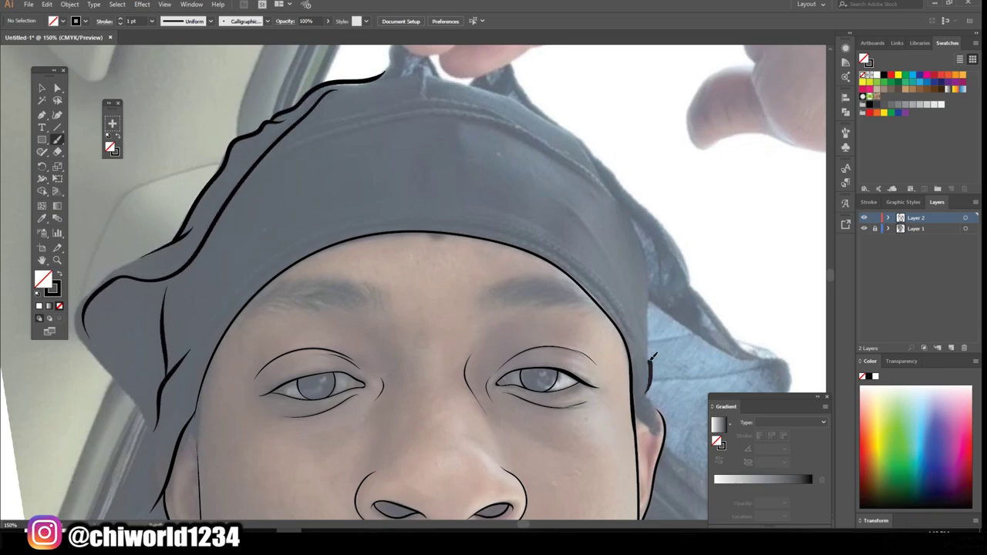
left_click_drag(655, 393, 623, 205)
scroll(623, 205, "up", 3)
left_click_drag(385, 115, 572, 166)
key("ctrl+minus")
left_click(864, 228)
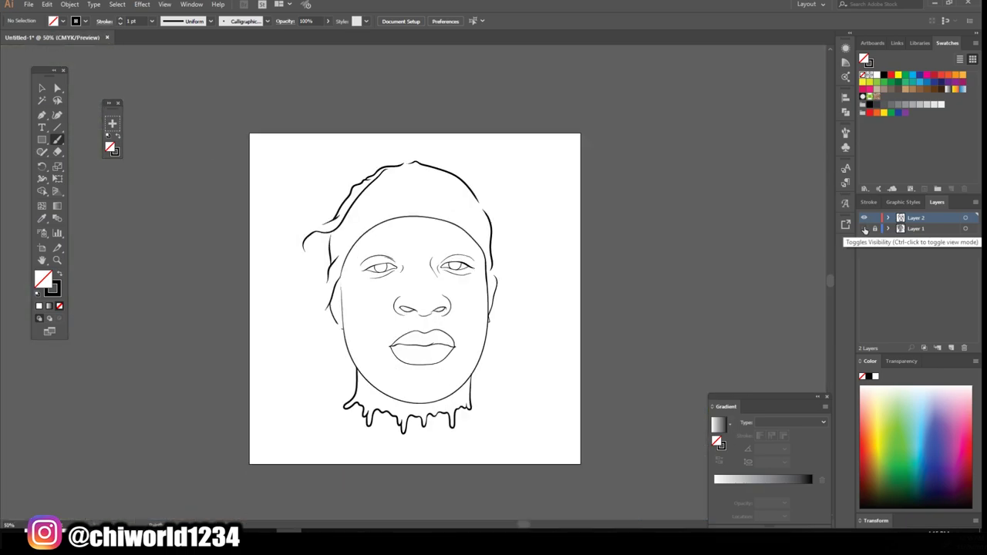
key("ctrl+1")
Fill the iris solid black with the Blob Brush.
key("shift+x")
left_click(43, 152)
key("ctrl+plus")
key("ctrl+plus")
key("ctrl+plus")
key("ctrl+plus")
key("ctrl+plus")
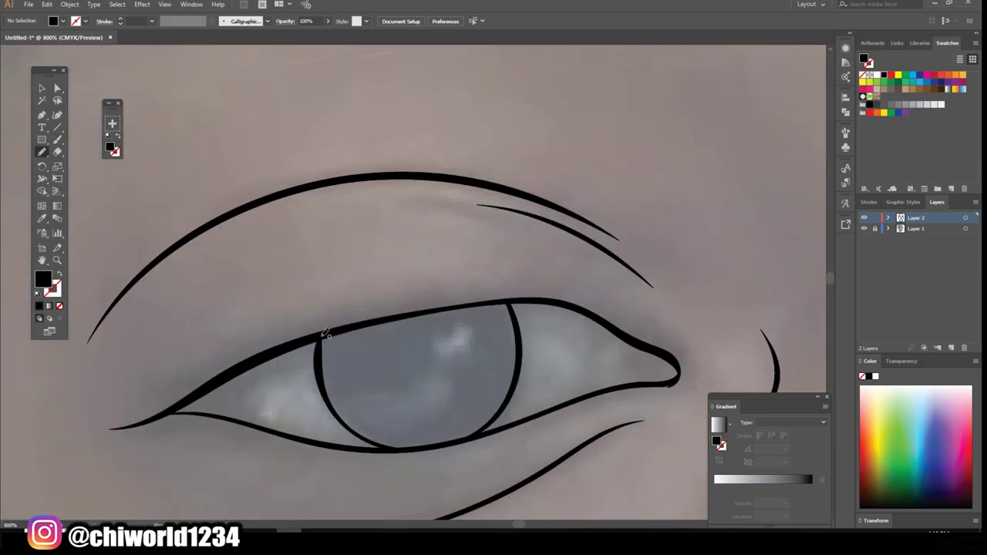
left_click_drag(498, 297, 502, 301)
key("ctrl+z")
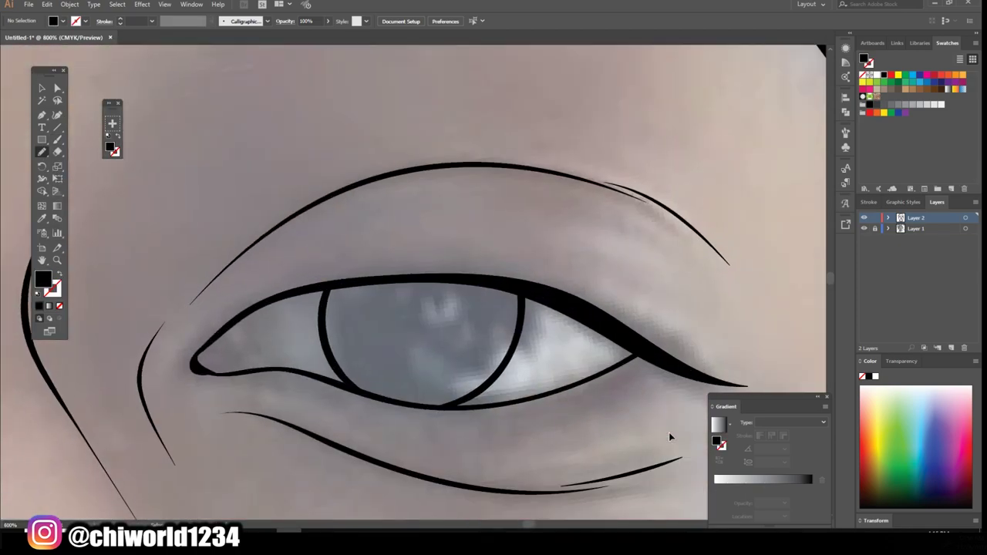
key("ctrl+plus")
left_click_drag(272, 284, 469, 270)
key("ctrl+minus")
key("ctrl+minus")
key("ctrl+minus")
Paint both eyebrows solid black.
key("ctrl+plus")
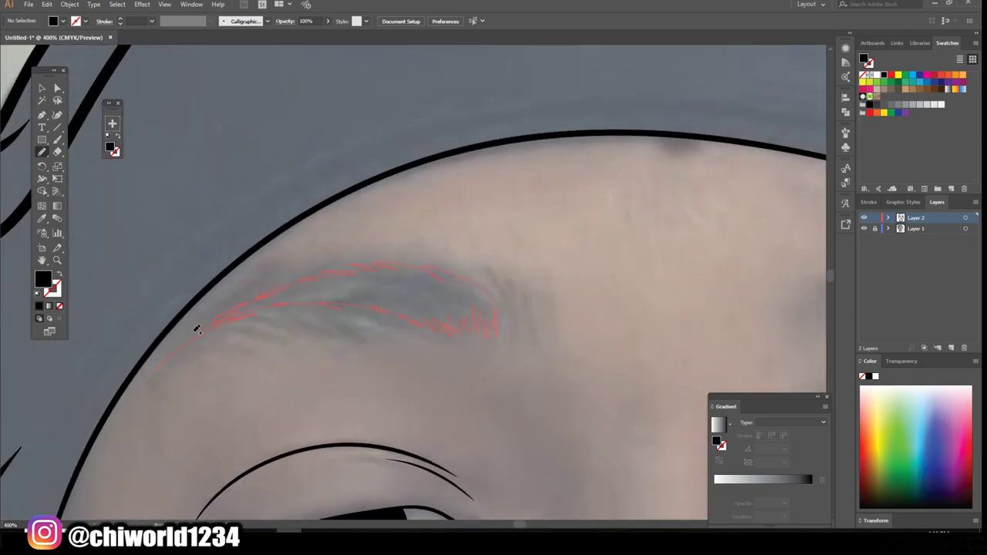
left_click_drag(197, 329, 147, 386)
key("ctrl+minus")
scroll(592, 327, "right", 5)
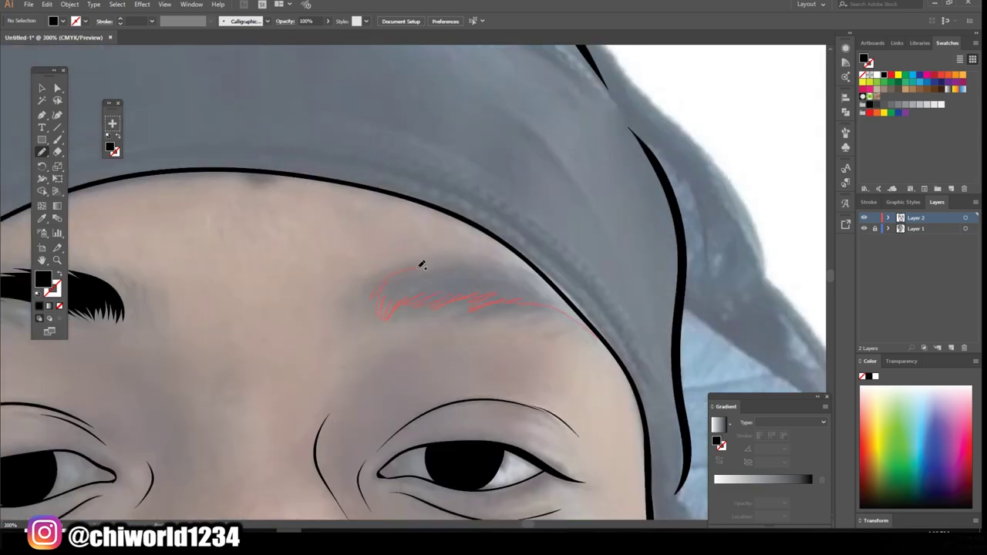
left_click_drag(510, 279, 571, 308)
key("ctrl+minus")
key("ctrl+minus")
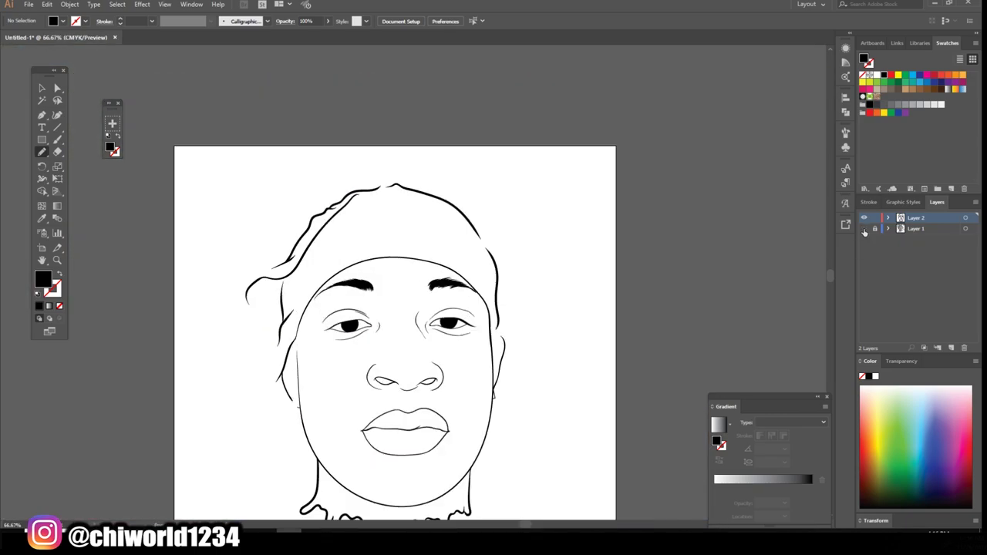
Paint shaggy black beard patches on the chin and along the jawline.
key("ctrl+plus")
key("ctrl+plus")
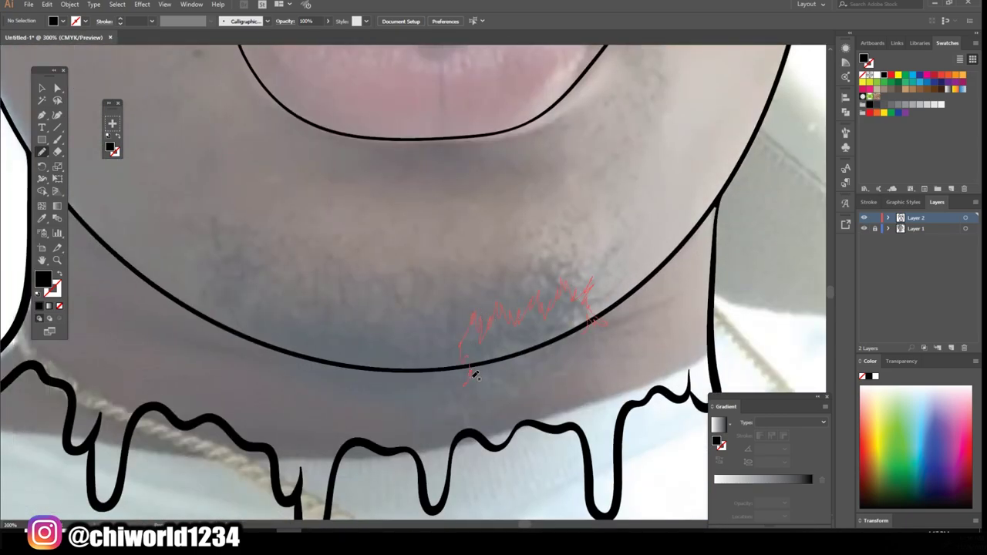
left_click_drag(542, 354, 467, 334)
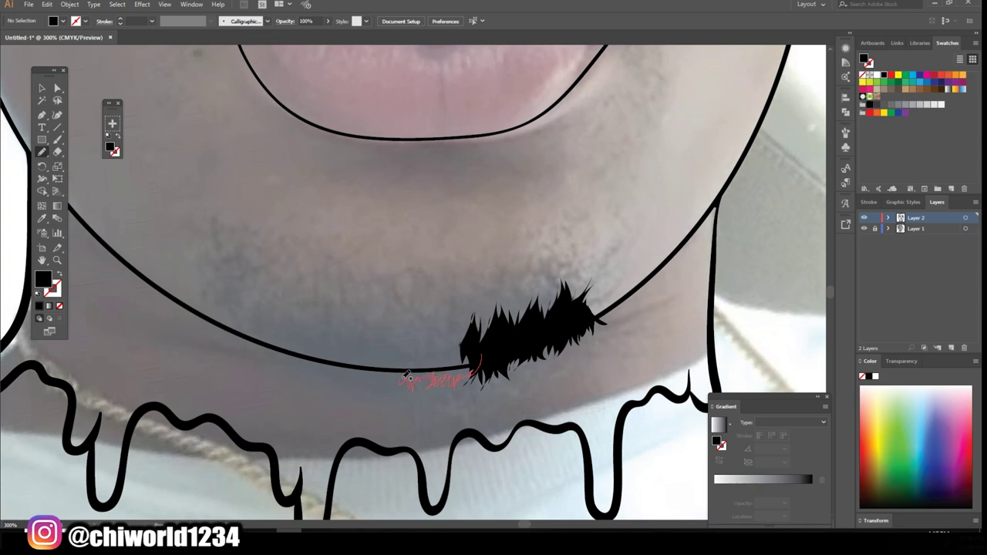
left_click_drag(474, 324, 330, 368)
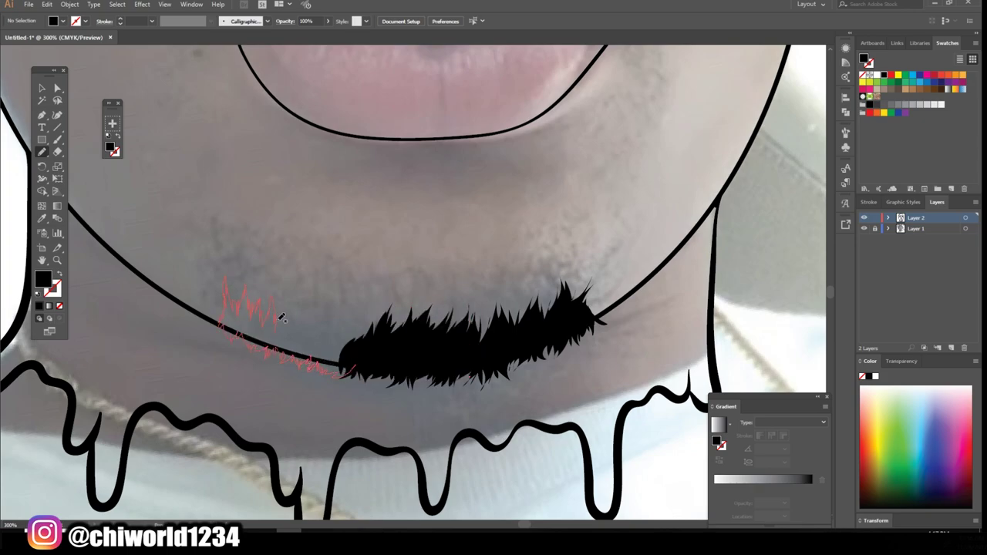
left_click_drag(373, 358, 355, 369)
key("ctrl+0")
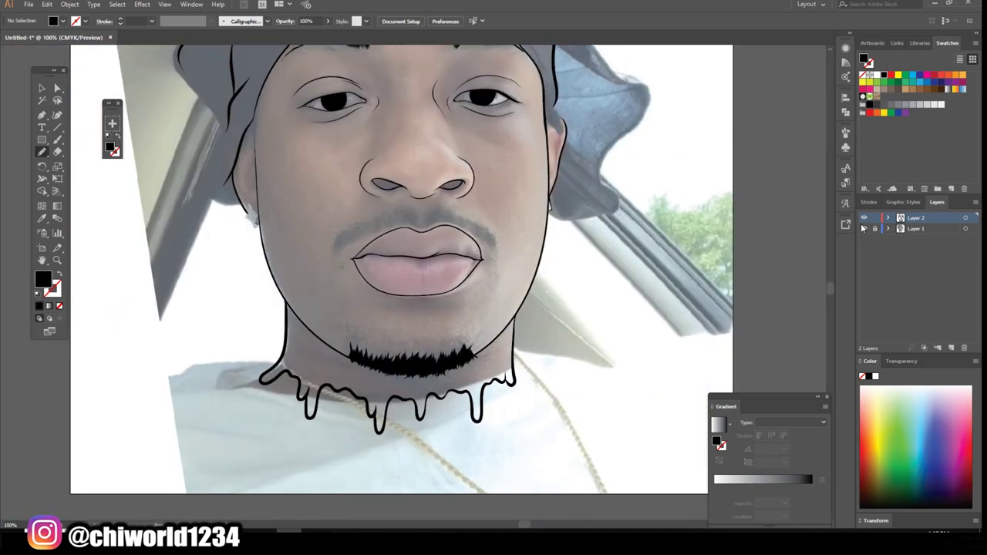
Draw the left and right halves of a spiky mustache above the lips.
key("ctrl+plus")
key("ctrl+plus")
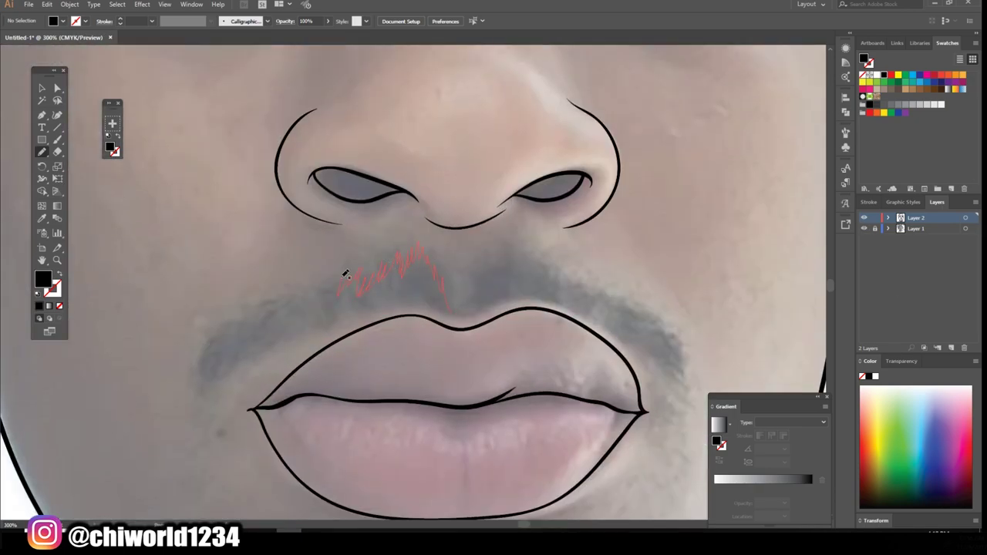
left_click_drag(385, 297, 446, 304)
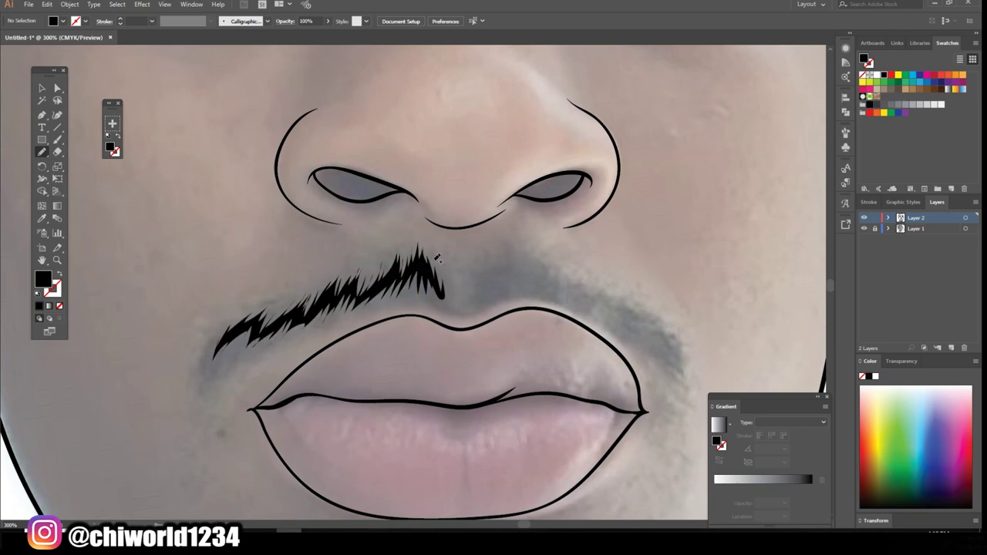
left_click_drag(511, 289, 522, 283)
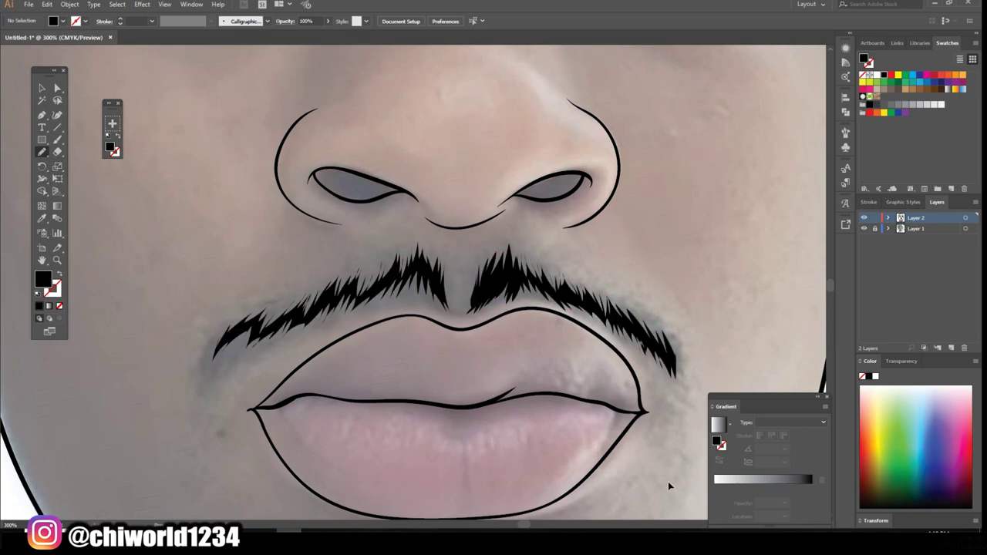
Paint the left and right nostrils solid black.
key("ctrl+plus")
key("ctrl+plus")
left_click_drag(370, 312, 532, 339)
key("ctrl+plus")
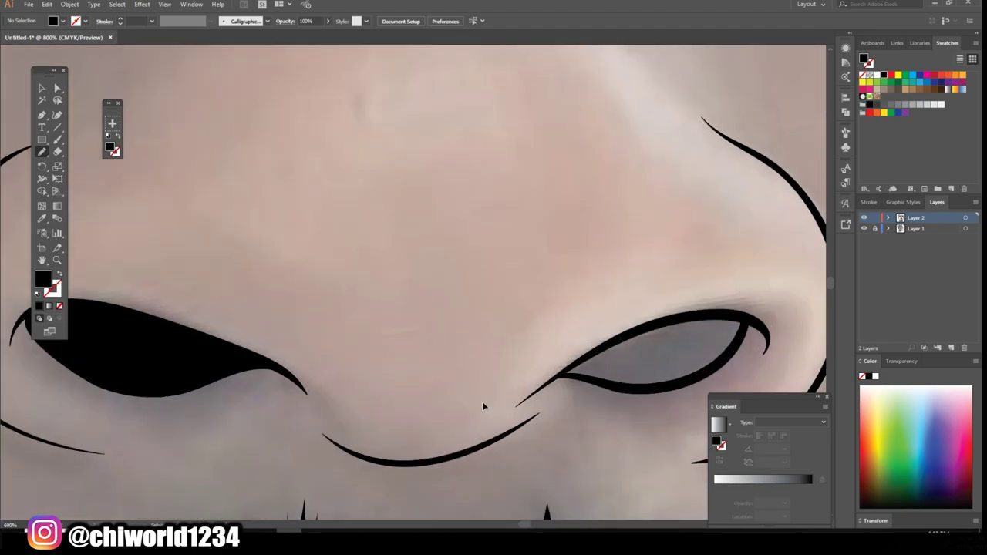
left_click_drag(586, 277, 771, 339)
scroll(568, 456, "right", 5)
key("ctrl+0")
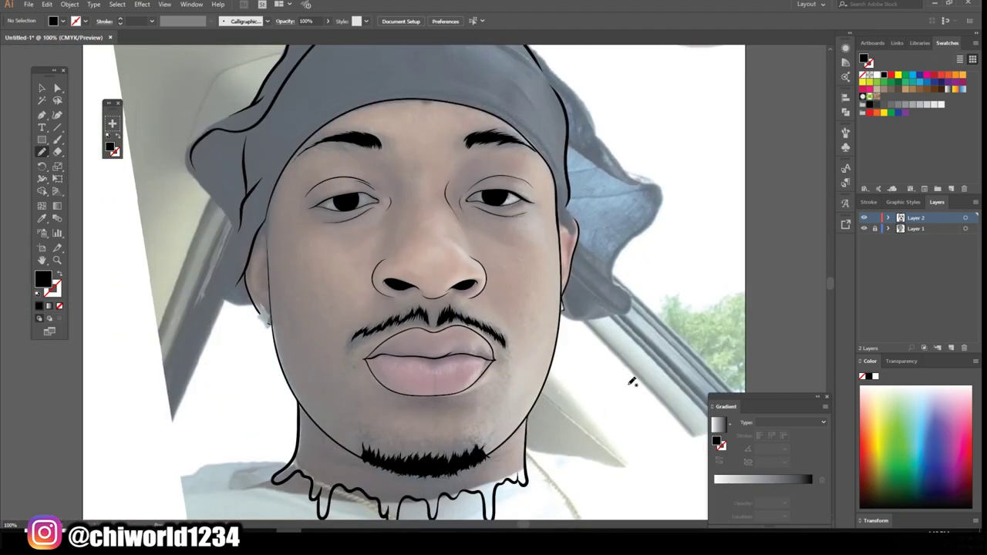
Fill the first two neck drips solid black.
key("ctrl+plus")
key("ctrl+plus")
key("ctrl+plus")
left_click_drag(584, 266, 564, 218)
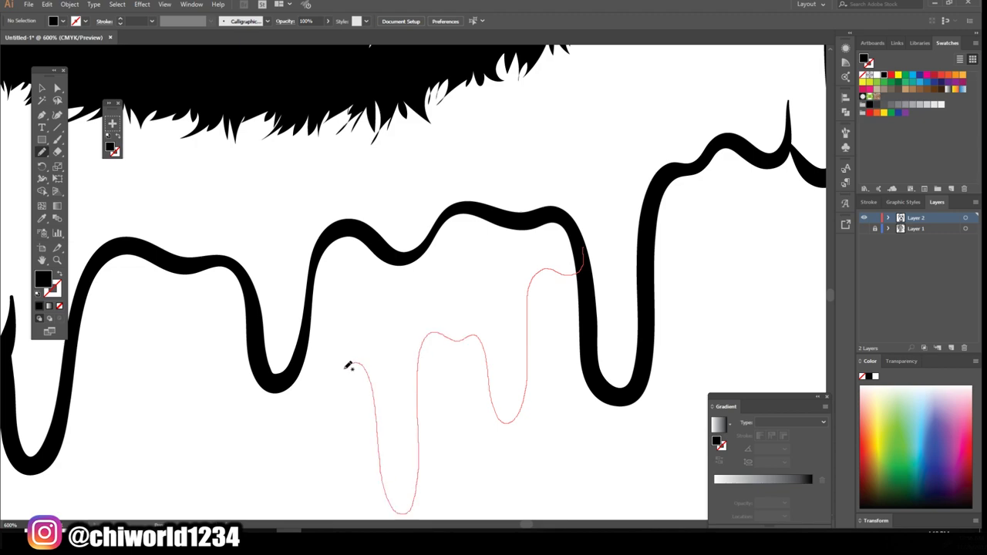
key("ctrl+0")
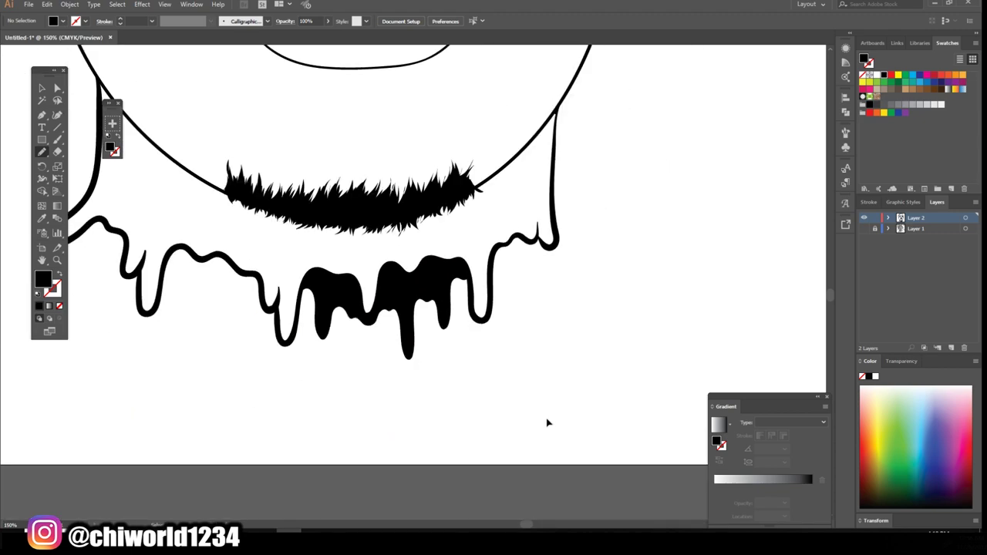
key("ctrl+plus")
key("ctrl+plus")
key("ctrl+plus")
left_click_drag(557, 320, 312, 143)
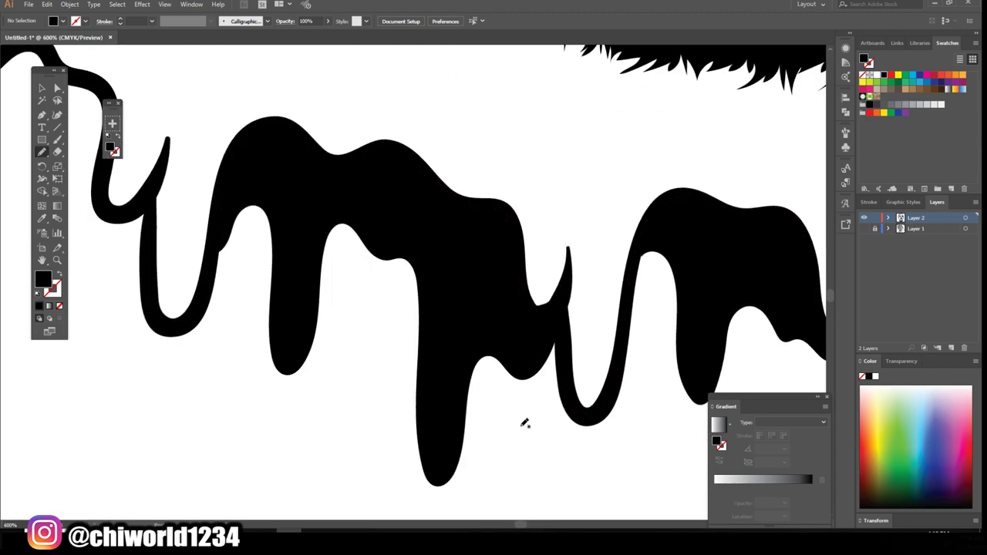
key("ctrl+0")
Fill the remaining two neck drips solid black.
key("ctrl+plus")
key("ctrl+plus")
key("ctrl+plus")
mouse_move(570, 224)
left_mouse_down()
mouse_move(431, 313)
mouse_move(591, 221)
left_mouse_up()
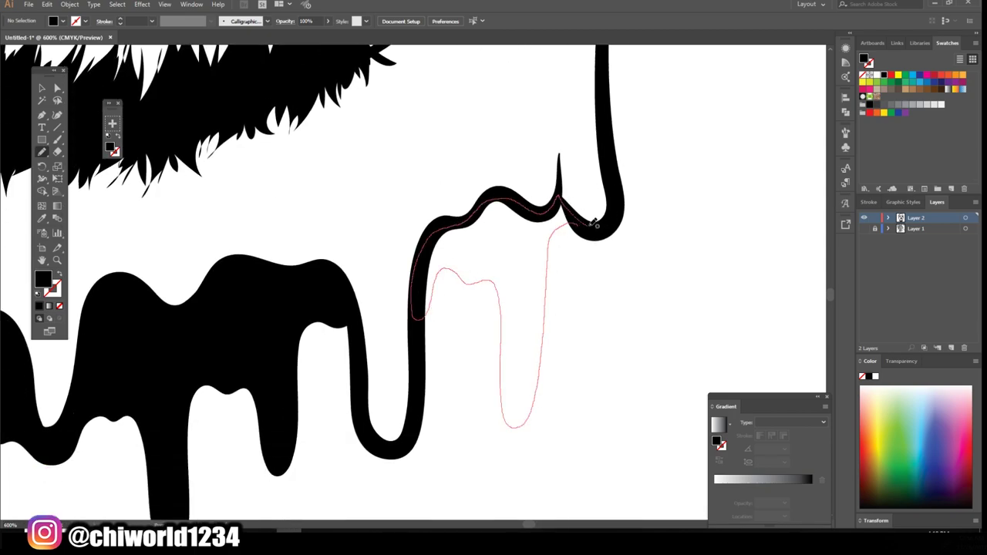
key("ctrl+0")
key("ctrl+plus")
key("ctrl+plus")
key("ctrl+plus")
left_click_drag(493, 310, 491, 207)
key("ctrl+0")
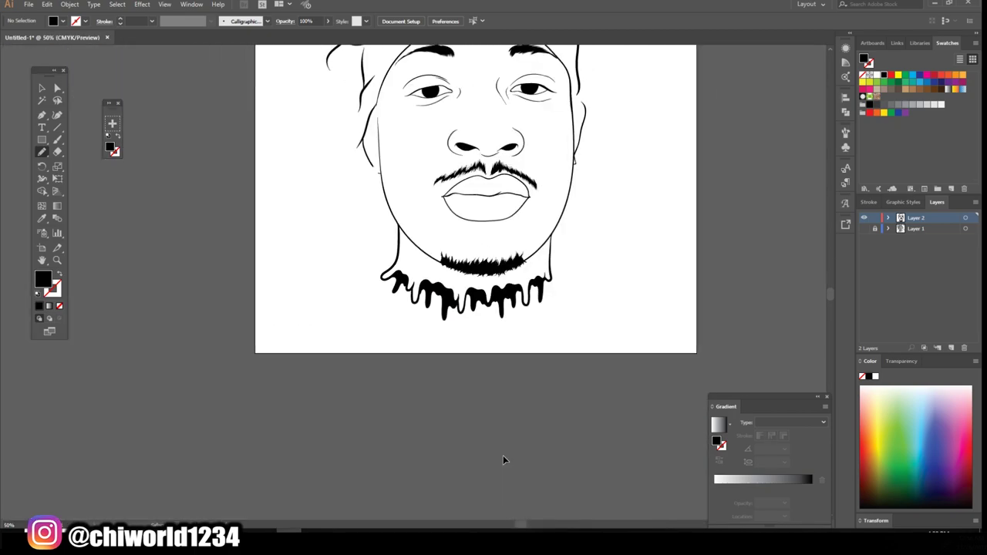
key("ctrl+minus")
Re-show the photo and paint thick Blob Brush lash lines along each upper eyelid.
left_click(863, 229)
scroll(381, 240, "up", 7)
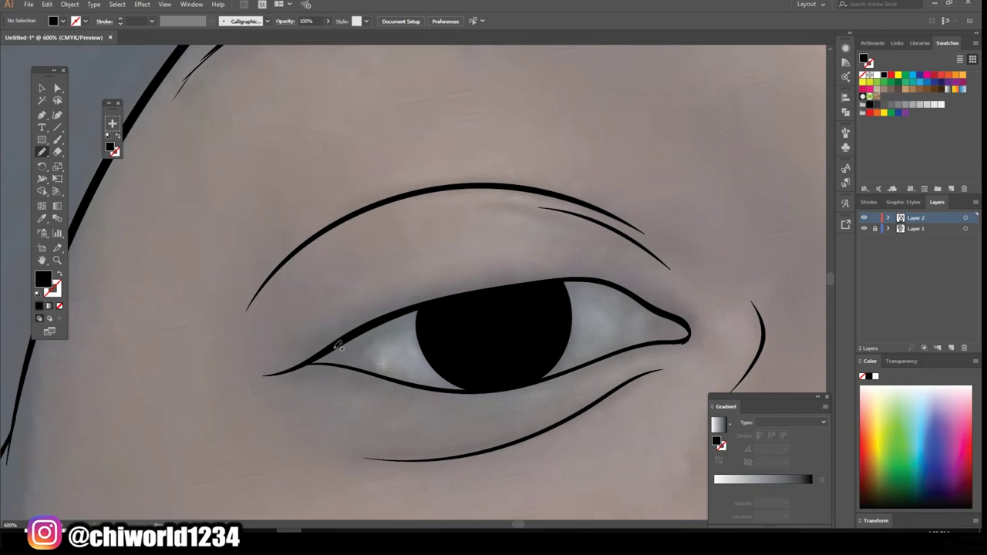
left_click_drag(660, 305, 659, 305)
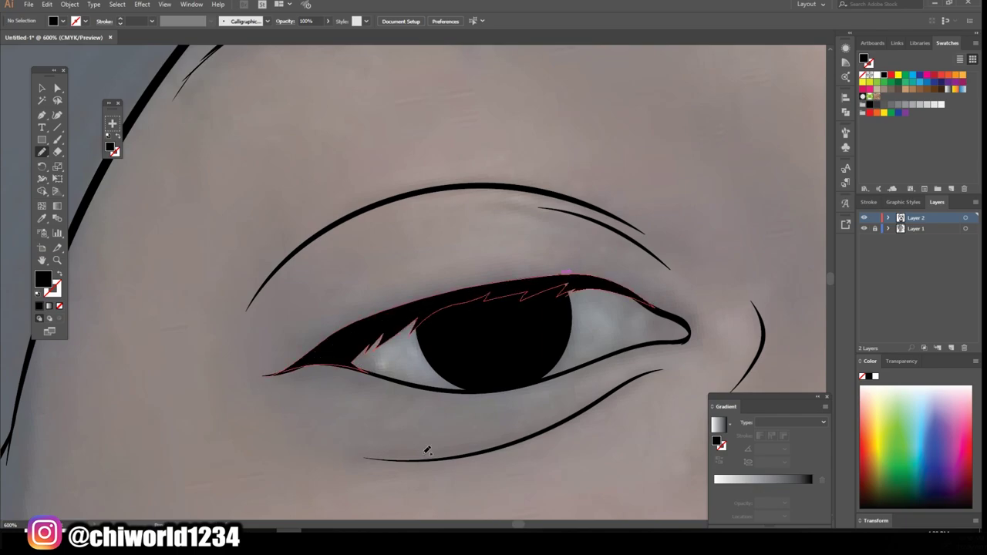
key("ctrl+minus")
key("ctrl+minus")
key("ctrl+plus")
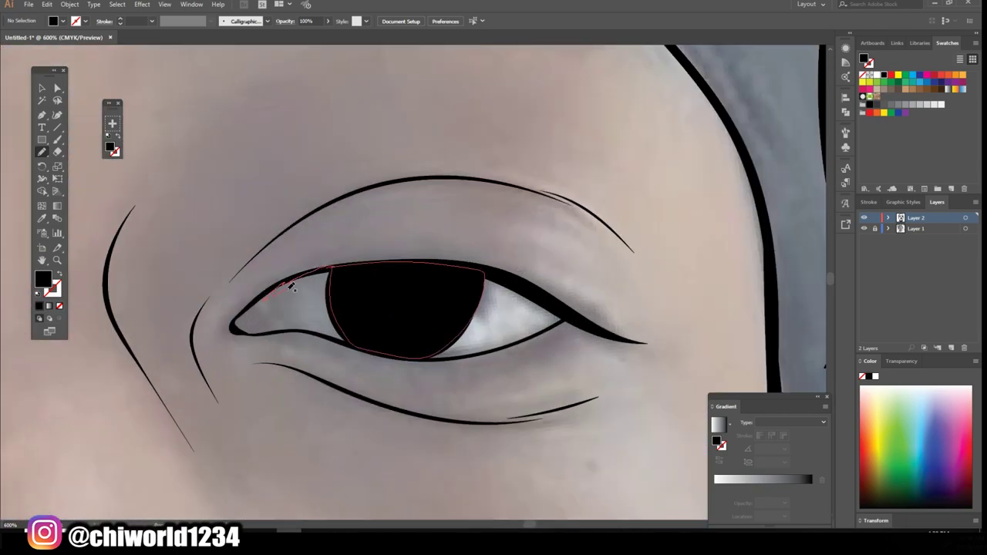
left_click_drag(291, 285, 640, 354)
key("ctrl+0")
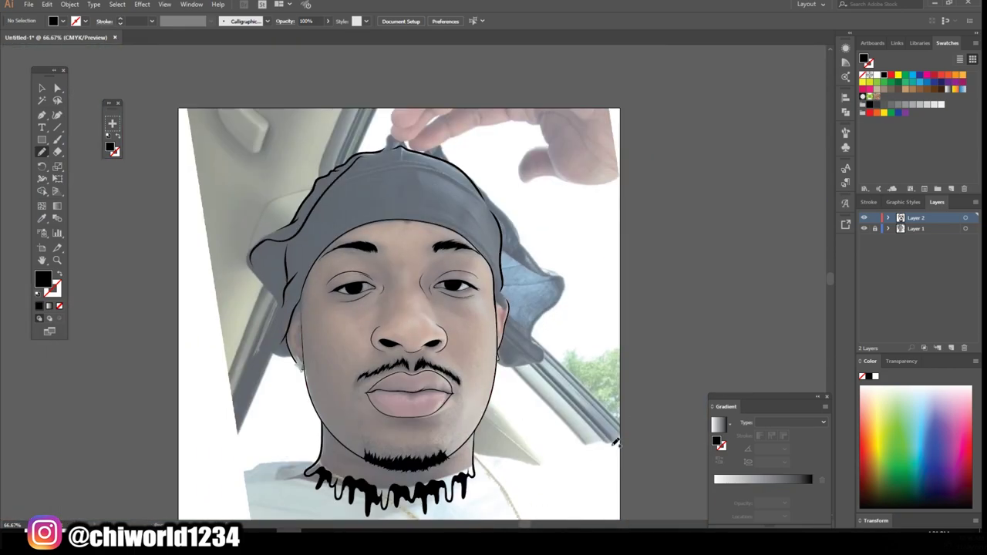
With the Blob Brush, trace the durag's side outline and upper edge in black.
key("shift+b")
key("ctrl+plus")
key("ctrl+plus")
key("ctrl+plus")
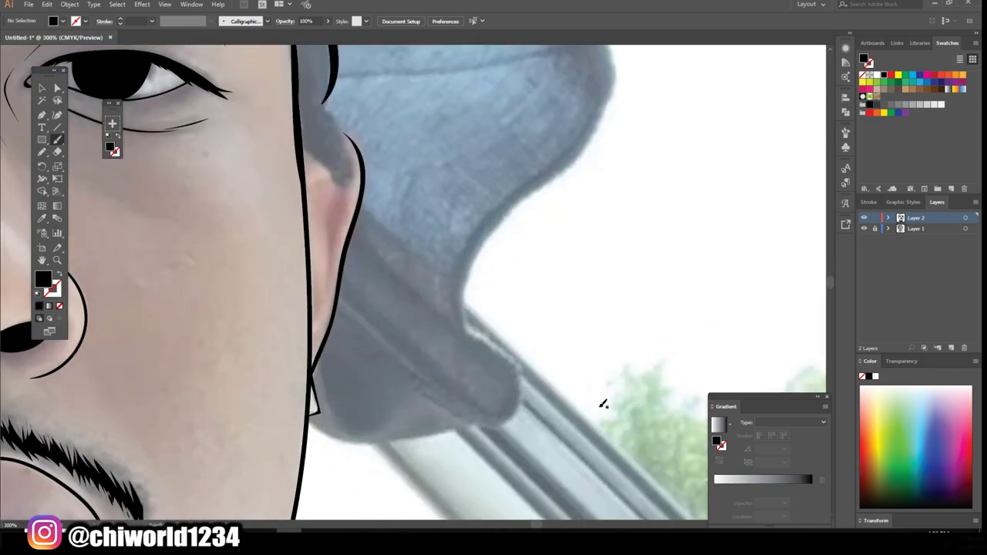
left_click_drag(312, 424, 579, 61)
scroll(579, 62, "up", 10)
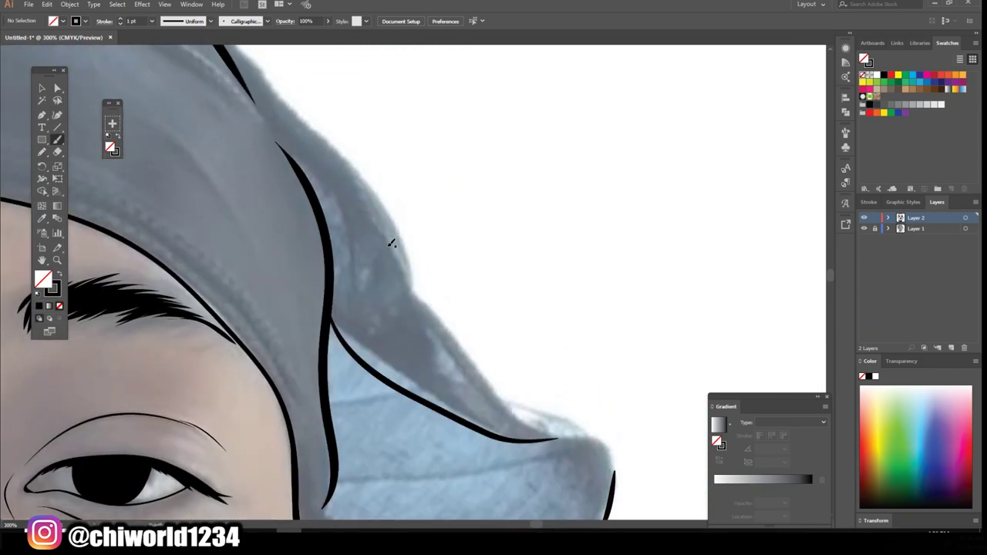
left_click_drag(389, 239, 616, 484)
key("ctrl+0")
Outline the bump at the durag's top and draw a line along its band.
key("ctrl+plus")
key("ctrl+plus")
key("ctrl+plus")
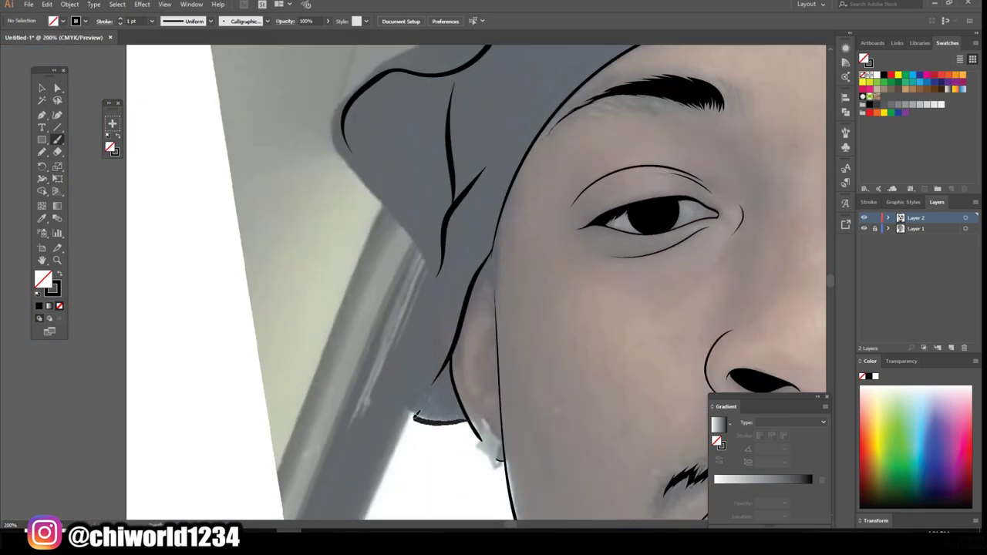
scroll(357, 177, "up", 5)
scroll(357, 178, "up", 1)
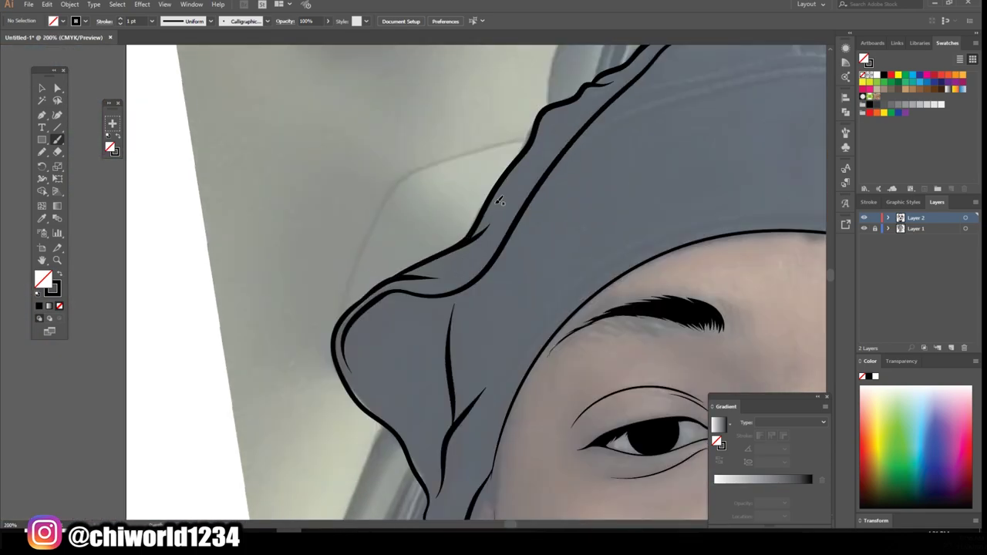
scroll(491, 203, "up", 5)
key("ctrl+plus")
left_click_drag(367, 207, 487, 168)
left_click_drag(111, 409, 738, 357)
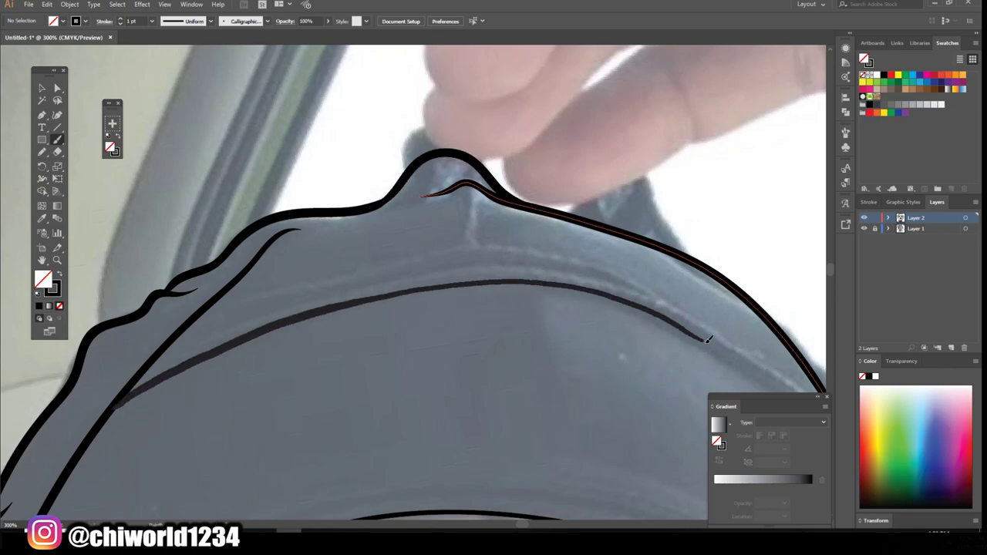
Add a second long band line and a short fold line under the durag top.
scroll(737, 357, "right", 3)
scroll(738, 357, "down", 3)
left_click_drag(105, 222, 708, 386)
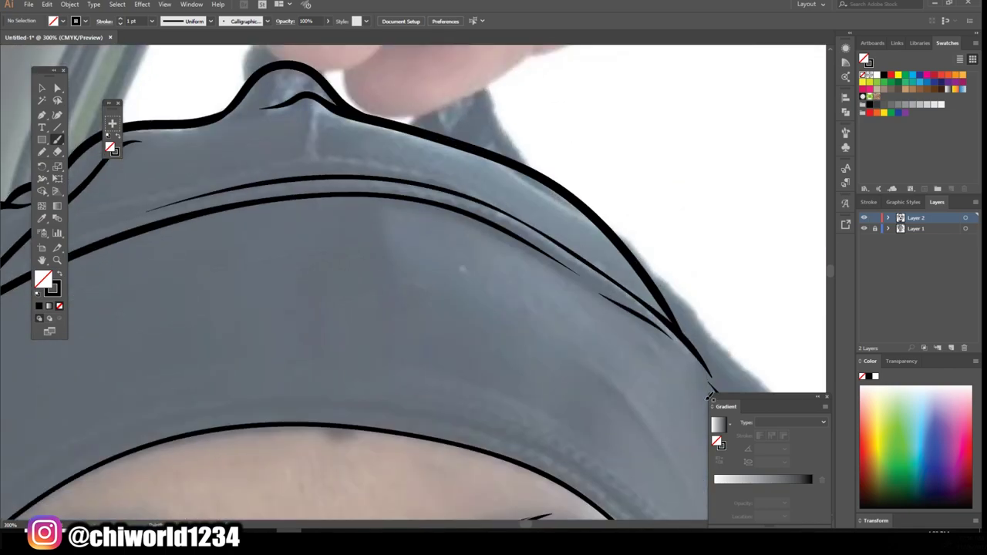
scroll(708, 385, "left", 3)
scroll(708, 385, "up", 1)
left_click_drag(167, 270, 536, 211)
Draw a thin line along the durag brim, then hide the photo layer to check.
key("ctrl+minus")
key("ctrl+minus")
key("ctrl+minus")
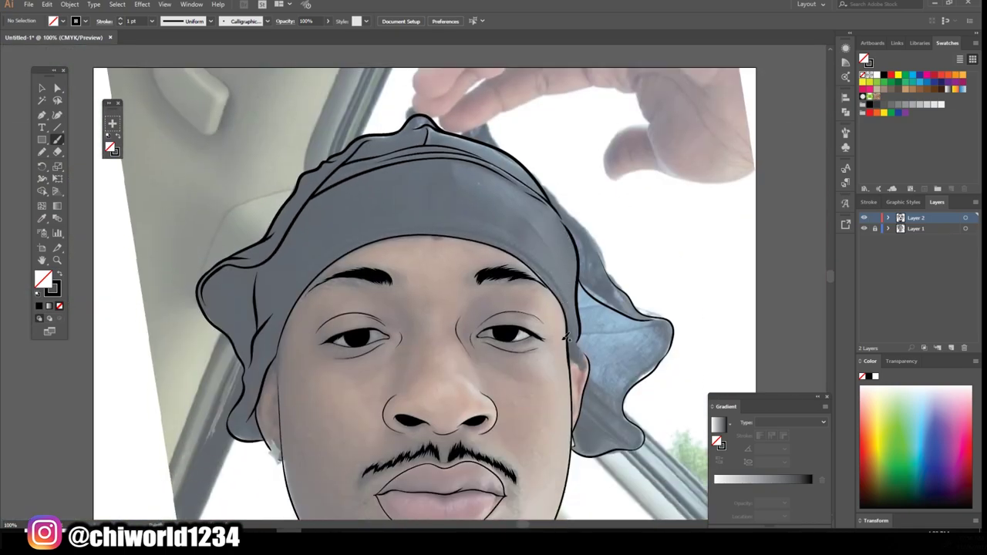
key("ctrl+plus")
left_click_drag(248, 282, 579, 233)
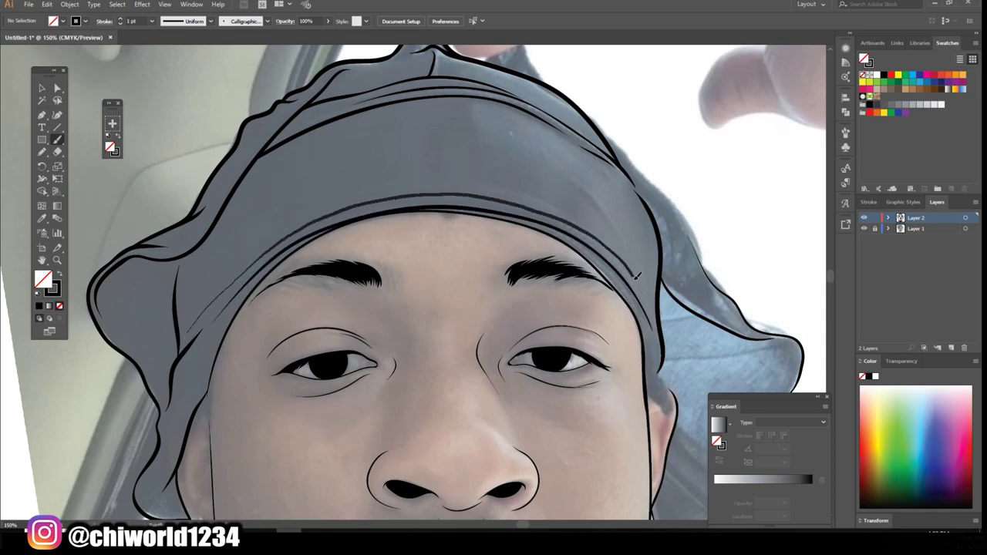
key("ctrl+minus")
key("ctrl+minus")
left_click(864, 228)
Trace the durag's right outline in black and check the result.
key("ctrl+plus")
key("ctrl+plus")
key("ctrl+plus")
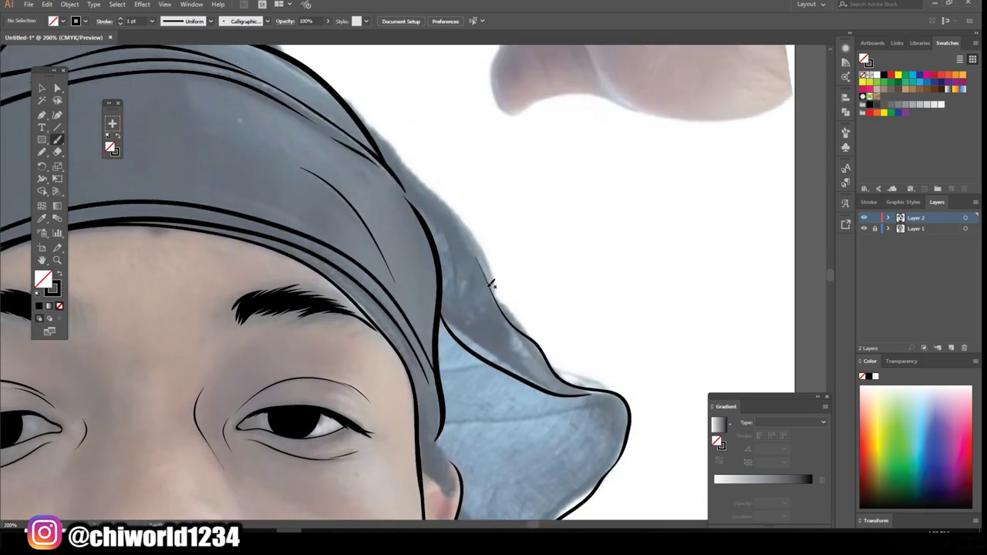
left_click_drag(335, 84, 624, 394)
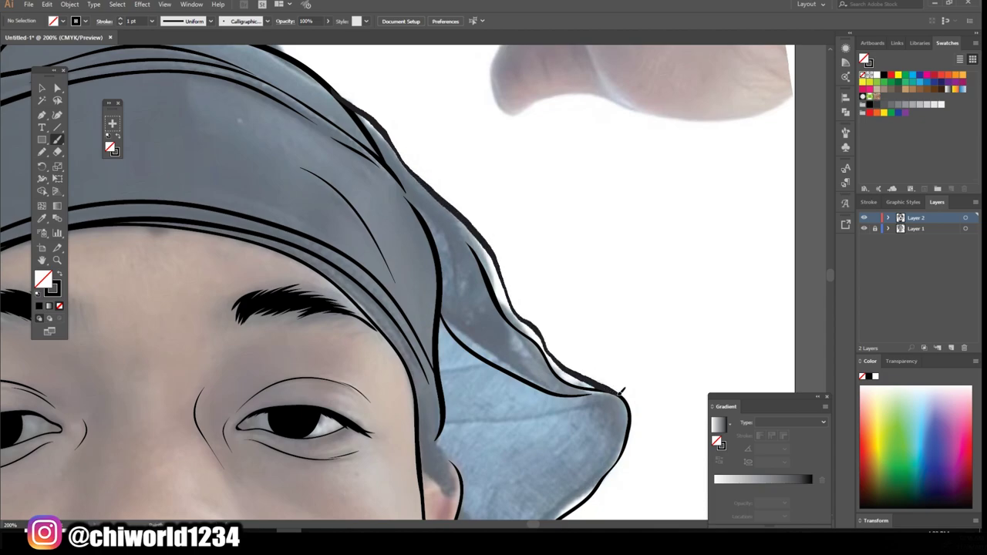
key("ctrl+minus")
key("ctrl+minus")
key("ctrl+minus")
key("ctrl+plus")
key("ctrl+plus")
key("ctrl+minus")
key("ctrl+plus")
key("ctrl+plus")
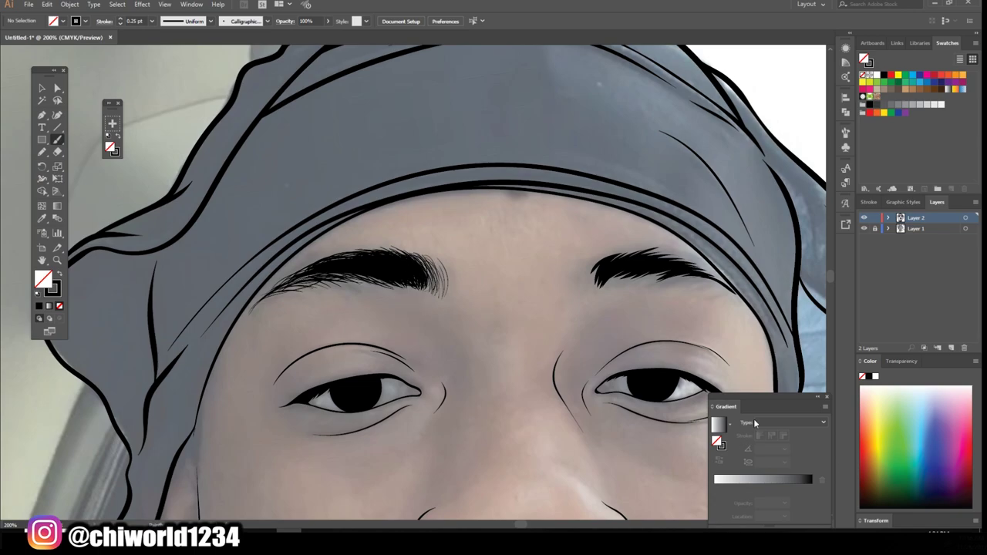
Add fine 0.25 pt hair strokes to the right eyebrow.
key("ctrl+minus")
key("ctrl+minus")
key("ctrl+plus")
key("ctrl+plus")
key("ctrl+plus")
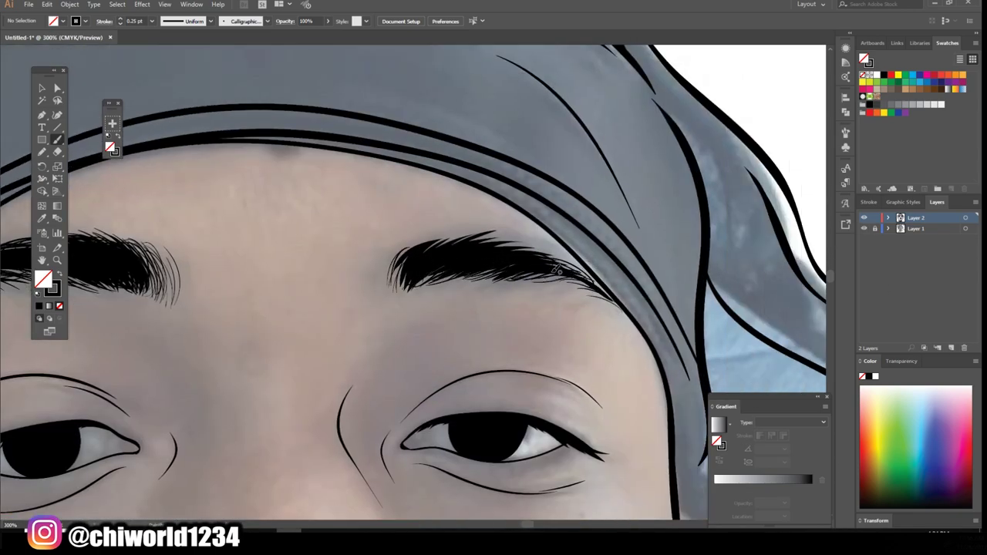
left_click_drag(557, 269, 470, 240)
left_click_drag(527, 251, 479, 230)
key("ctrl+0")
Zoom to the mouth and add hair strokes to the left mustache half.
key("ctrl+plus")
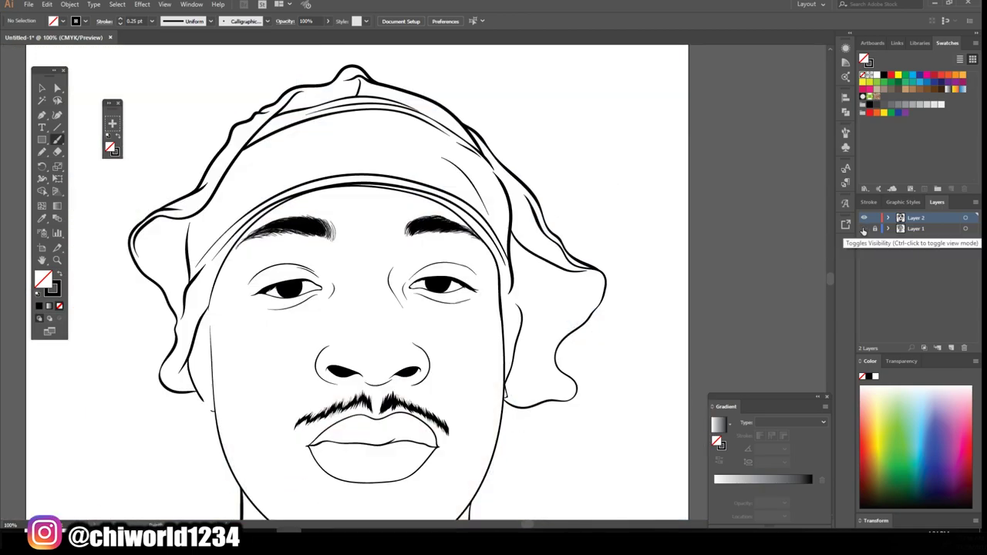
key("ctrl+plus")
key("ctrl+plus")
key("ctrl+plus")
key("ctrl+minus")
scroll(508, 489, "left", 5)
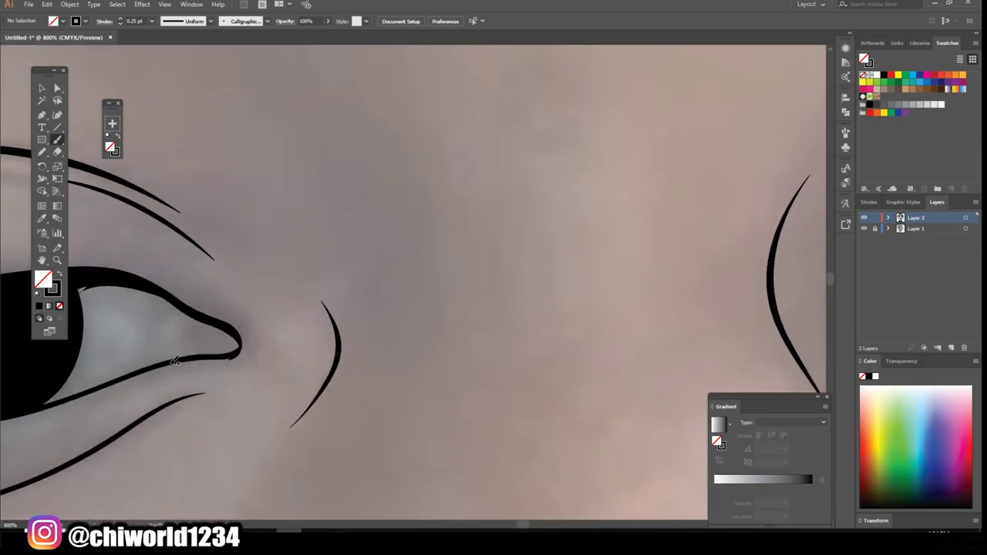
key("ctrl+0")
key("ctrl+plus")
key("ctrl+plus")
key("ctrl+plus")
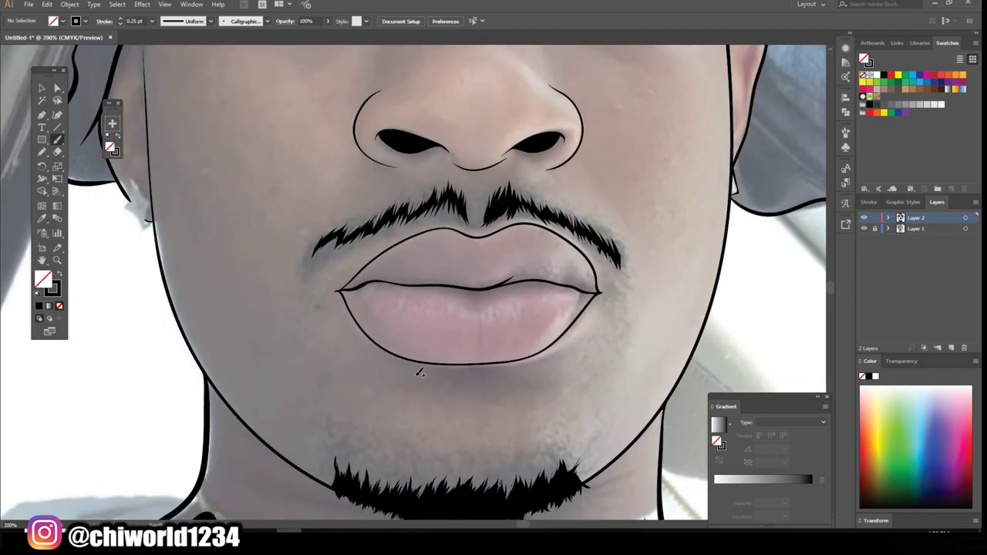
scroll(450, 469, "up", 2)
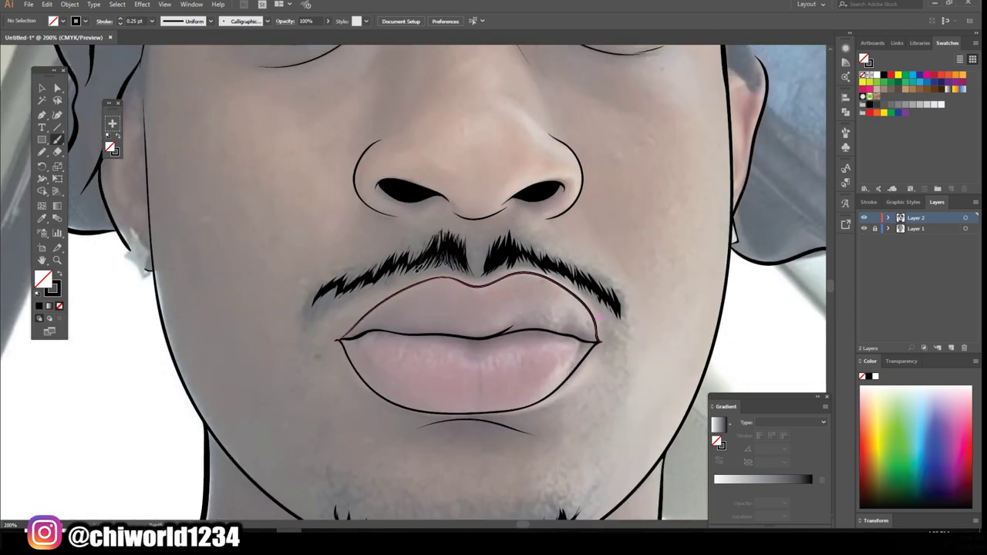
left_click_drag(405, 265, 382, 278)
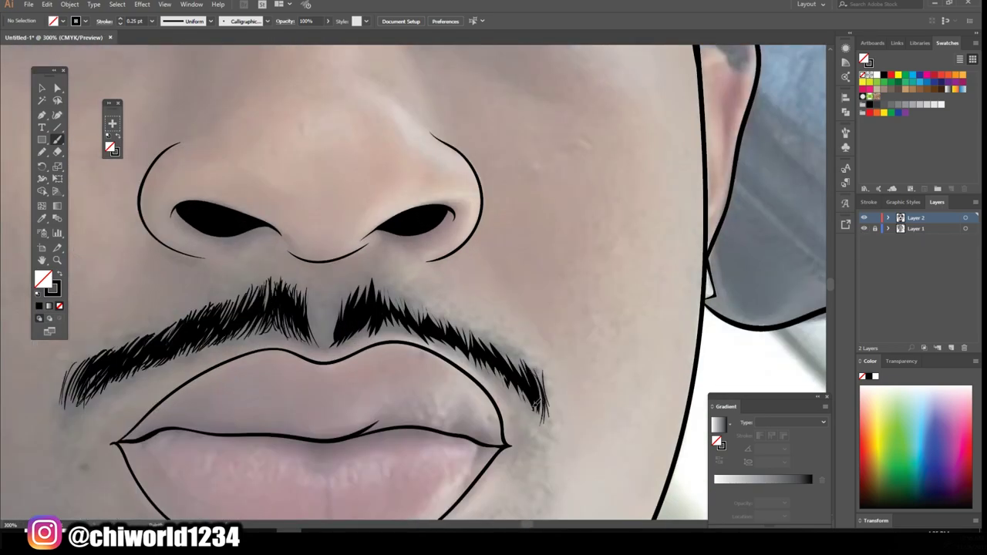
Feather the right mustache edges, center parting, and the goatee's right end with hair strokes.
mouse_move(535, 406)
left_mouse_down()
mouse_move(501, 343)
mouse_move(480, 351)
mouse_move(441, 306)
left_mouse_up()
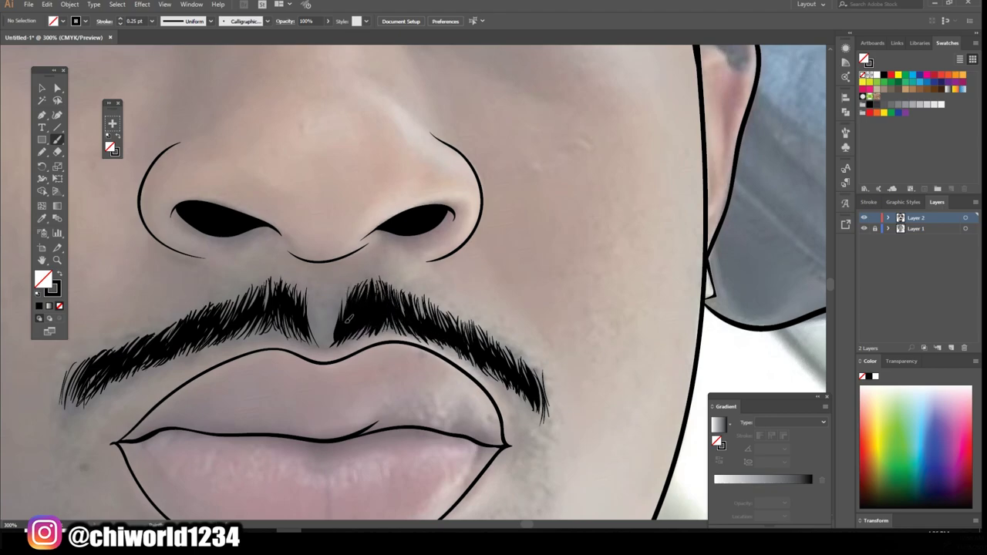
left_click_drag(348, 318, 302, 283)
left_click_drag(307, 304, 270, 286)
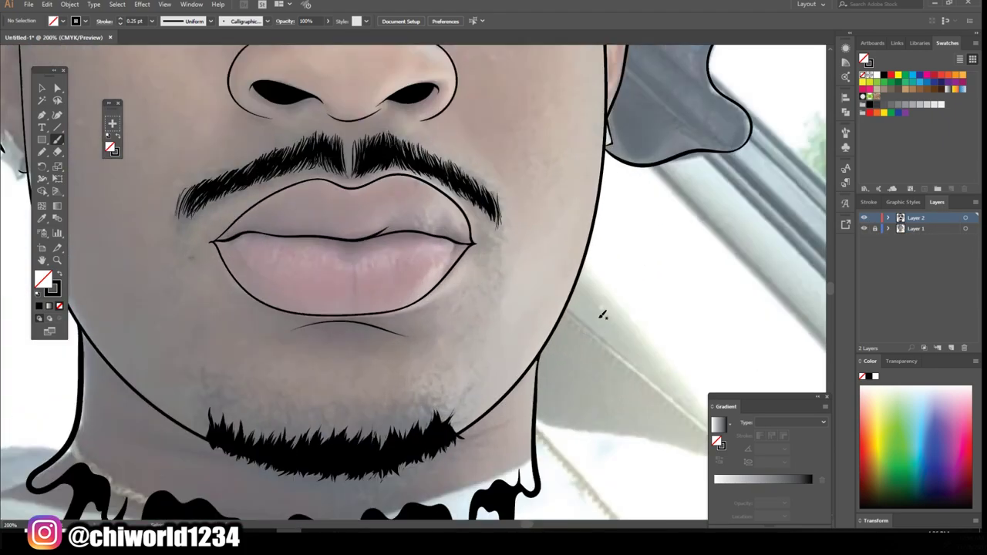
scroll(602, 314, "down", 2)
left_click_drag(453, 378, 461, 393)
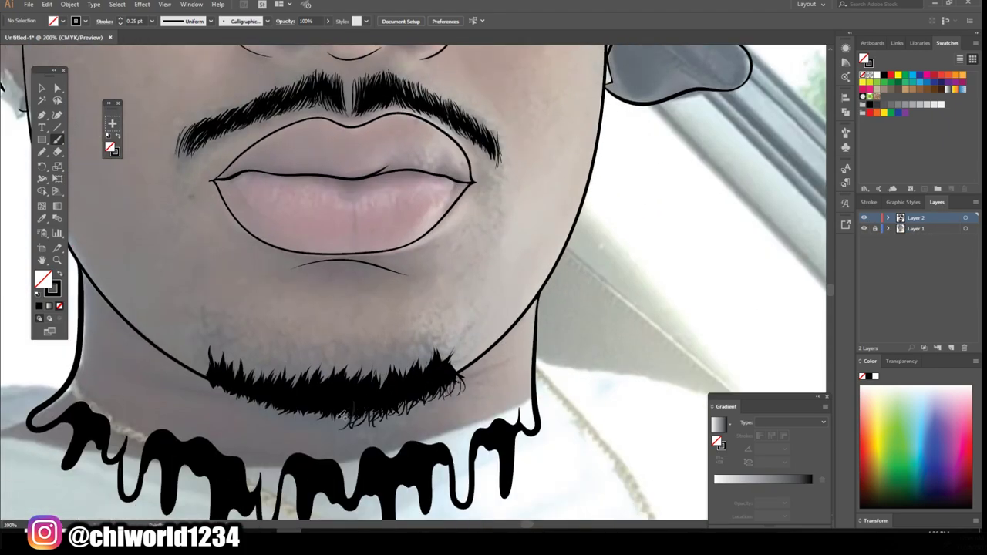
Paint small curled hair strokes along the goatee's bottom edge.
left_click_drag(345, 420, 266, 404)
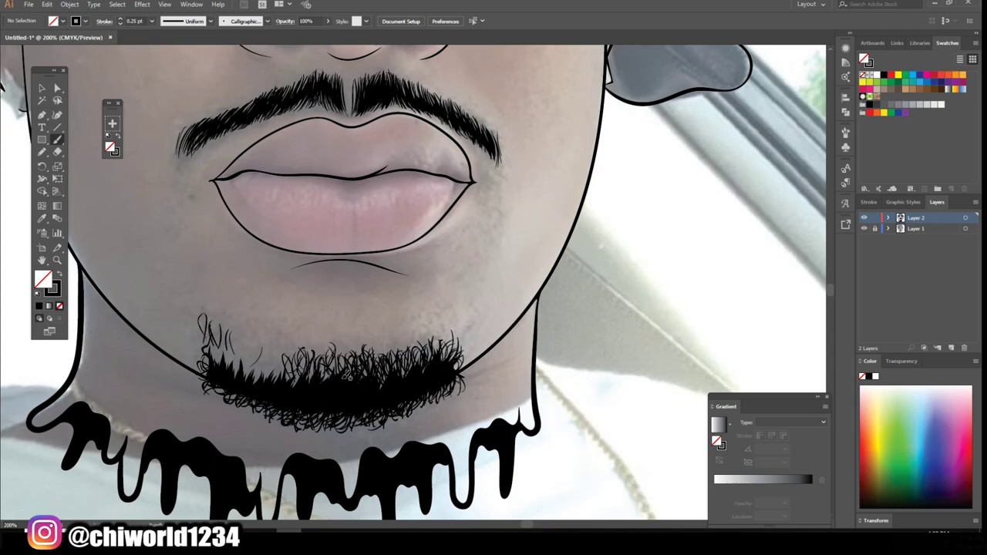
Set the brush stroke weight to 1 pt.
left_click(152, 21)
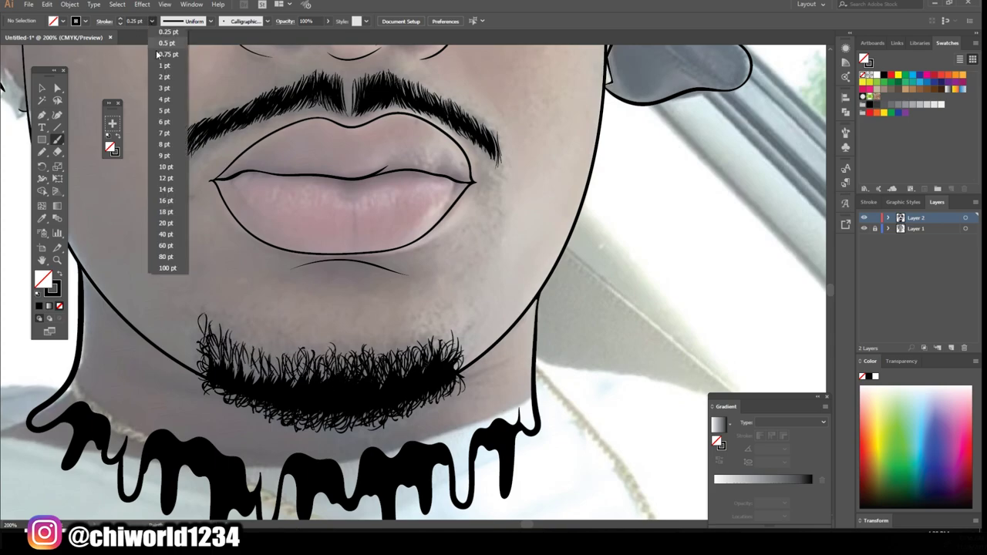
left_click(158, 84)
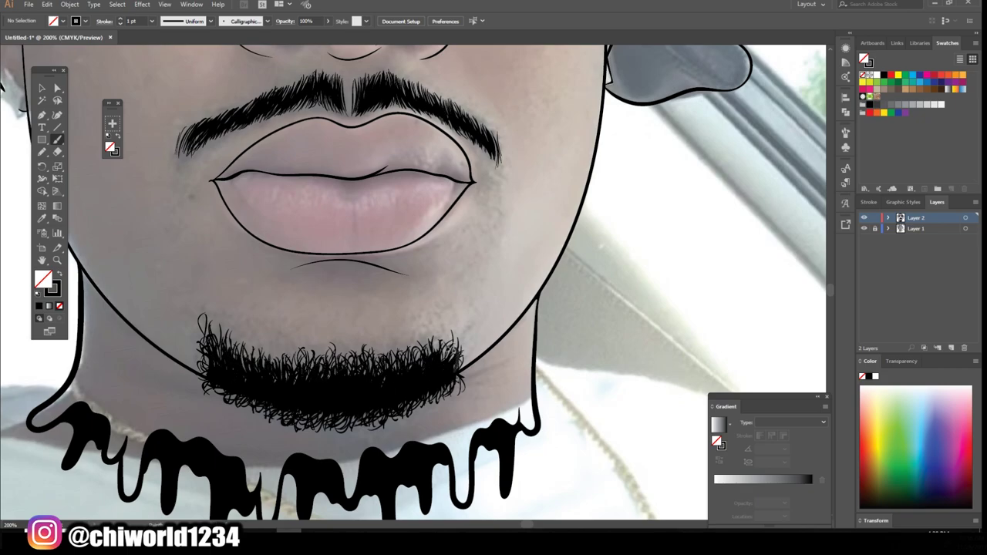
scroll(688, 293, "down", 5)
scroll(688, 293, "up", 5)
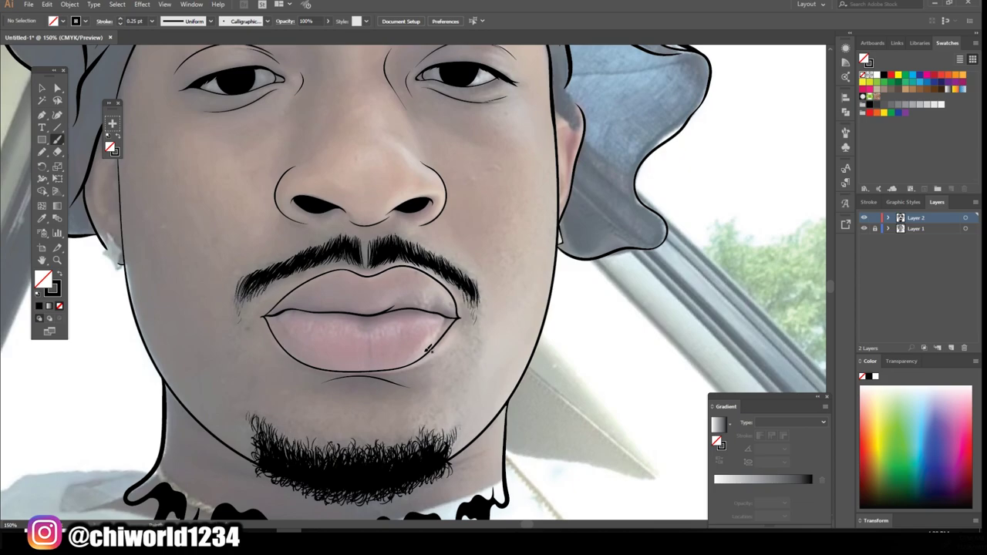
scroll(429, 348, "down", 5)
scroll(349, 232, "up", 6)
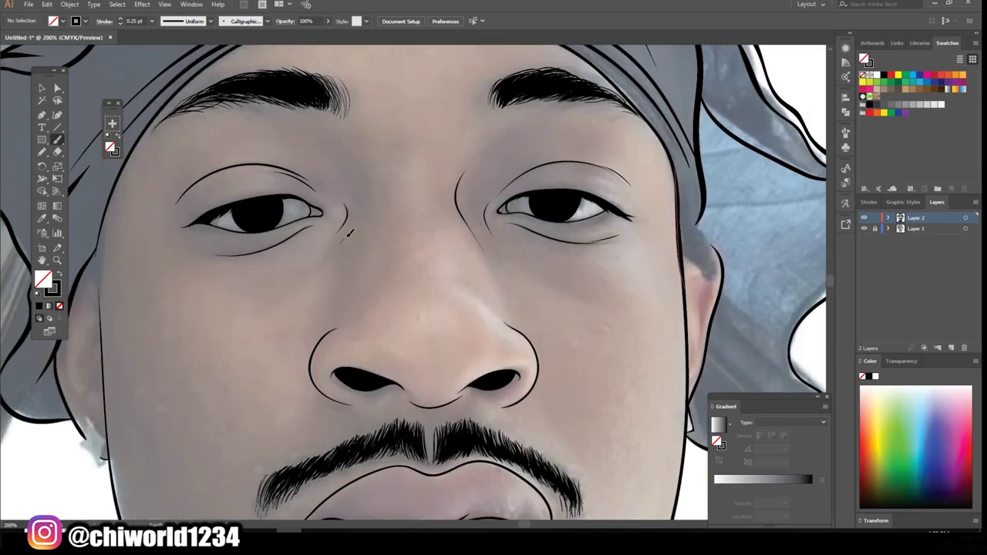
scroll(537, 330, "up", 3)
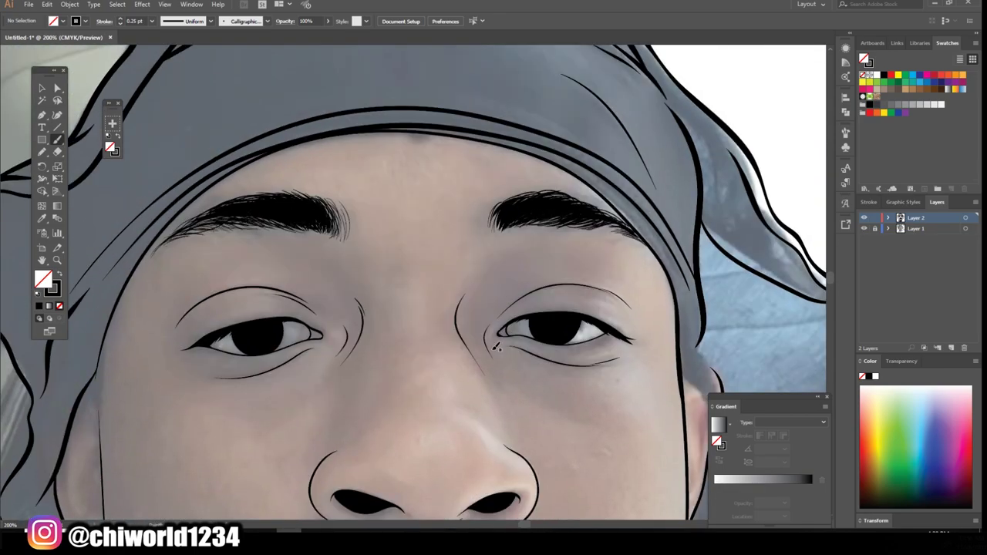
Ink curved contour lines inside the ear, including a line down the inner ear.
key("ctrl+0")
key("ctrl+plus")
key("ctrl+plus")
key("ctrl+plus")
key("ctrl+0")
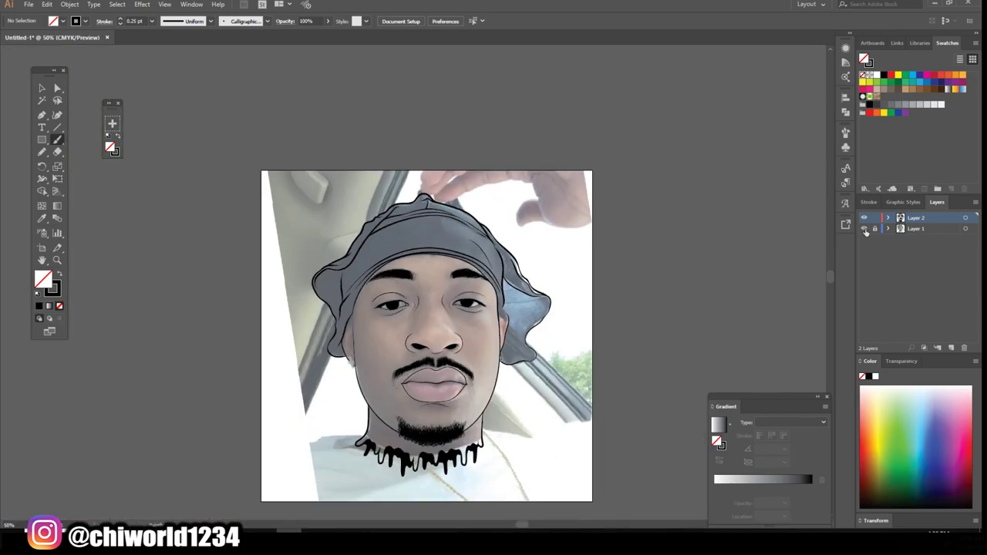
key("ctrl+plus")
key("ctrl+plus")
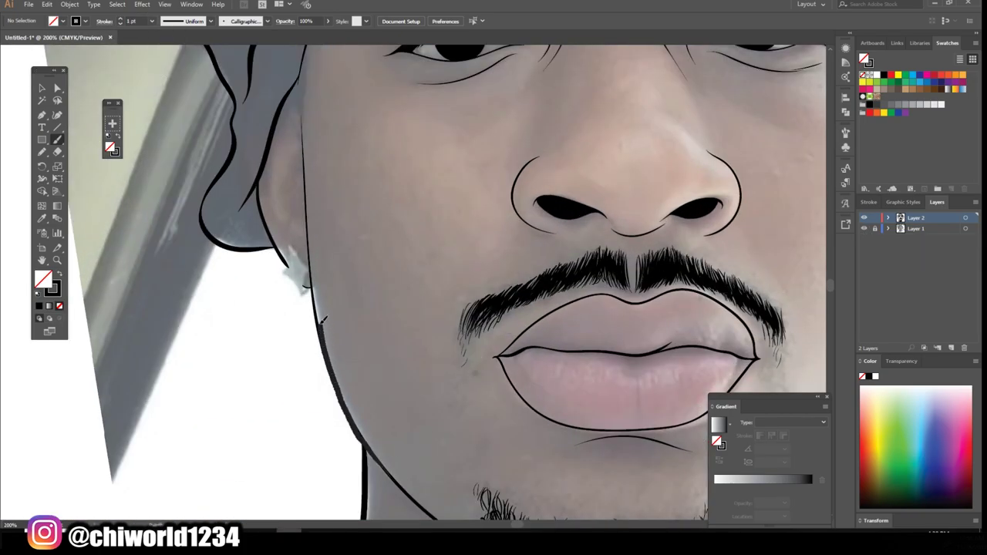
scroll(274, 339, "up", 5)
key("ctrl+minus")
key("ctrl+minus")
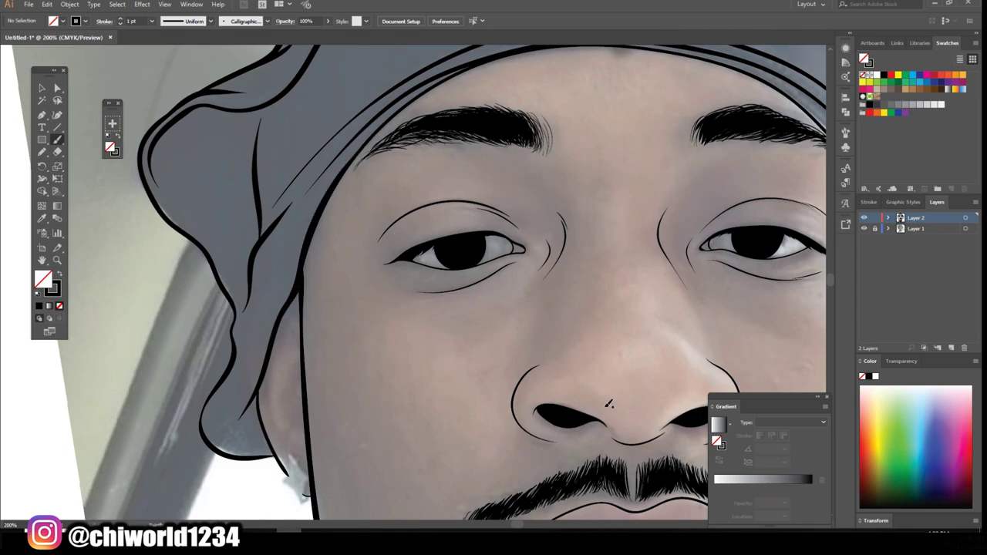
key("ctrl+plus")
key("ctrl+plus")
key("ctrl+plus")
mouse_move(316, 287)
left_mouse_down()
mouse_move(361, 197)
mouse_move(358, 417)
left_mouse_up()
scroll(362, 200, "down", 3)
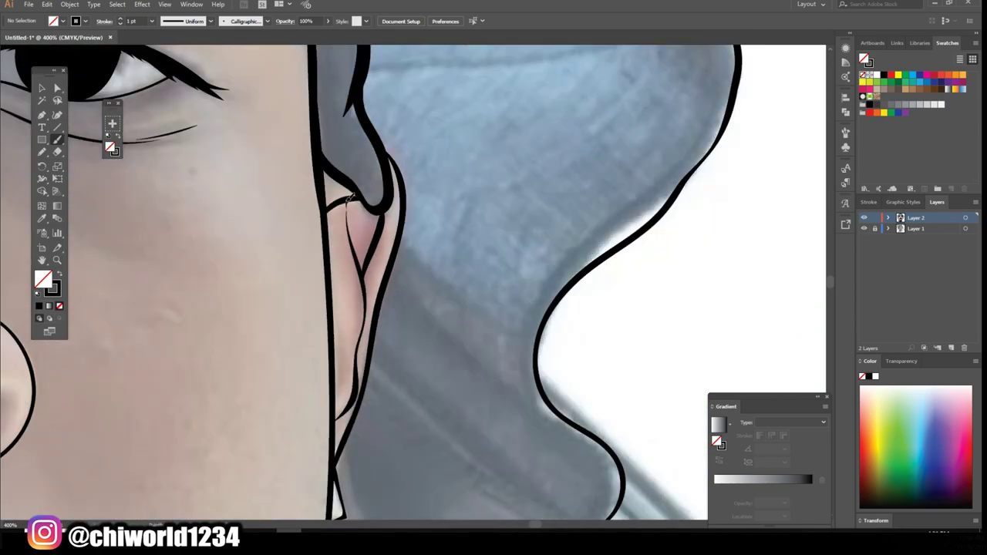
key("ctrl+minus")
key("ctrl+minus")
Hide the reference photo layer so only the black line art shows.
key("ctrl+minus")
key("ctrl+minus")
key("ctrl+minus")
key("ctrl+plus")
key("ctrl+plus")
key("ctrl+plus")
key("ctrl+plus")
key("ctrl+plus")
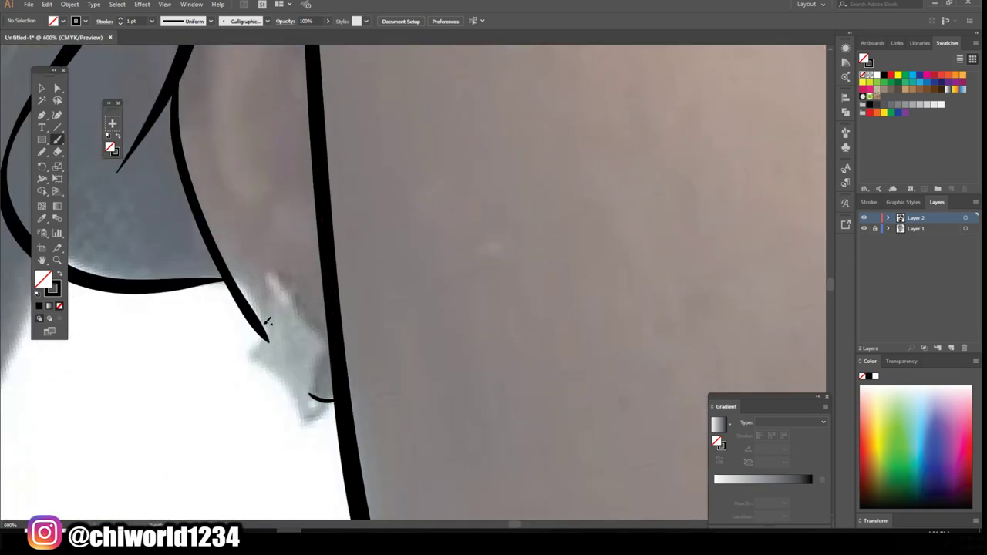
mouse_move(284, 267)
left_mouse_down()
mouse_move(316, 409)
mouse_move(302, 143)
left_mouse_up()
key("ctrl+minus")
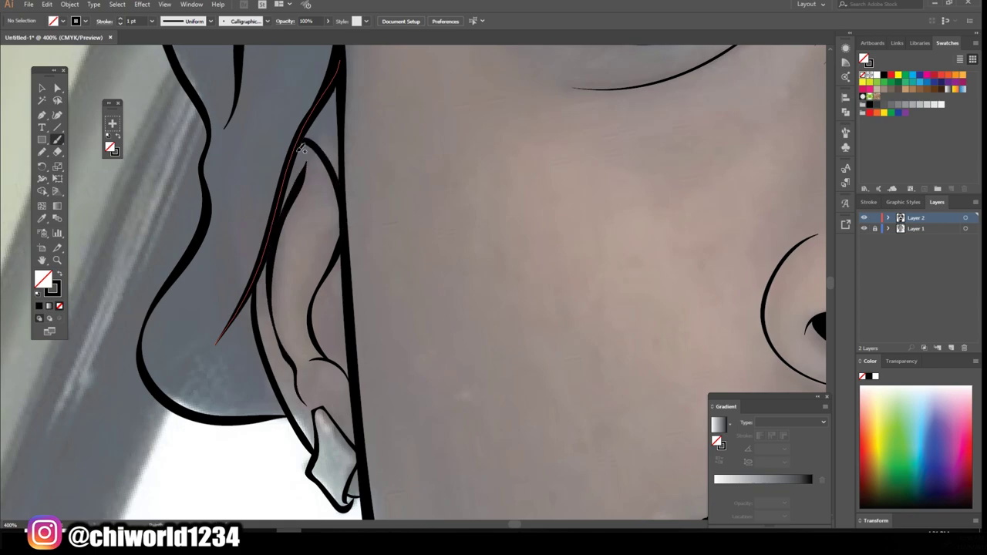
key("ctrl+minus")
key("ctrl+minus")
key("ctrl+minus")
key("ctrl+minus")
key("ctrl+minus")
key("ctrl+minus")
key("ctrl+plus")
key("ctrl+plus")
key("ctrl+plus")
key("ctrl+plus")
key("ctrl+plus")
key("ctrl+plus")
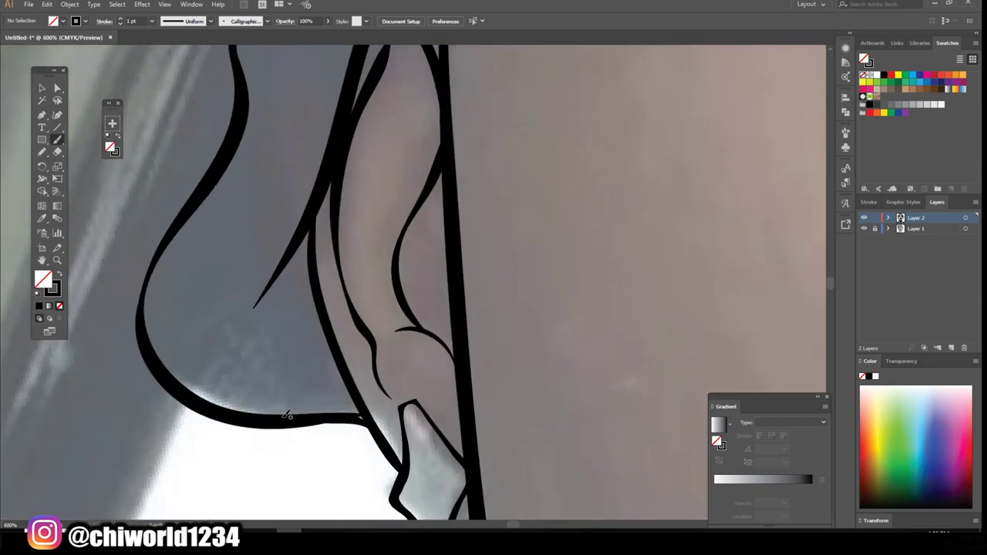
key("ctrl+minus")
key("ctrl+minus")
key("ctrl+minus")
key("ctrl+minus")
left_click(864, 229)
key("ctrl+plus")
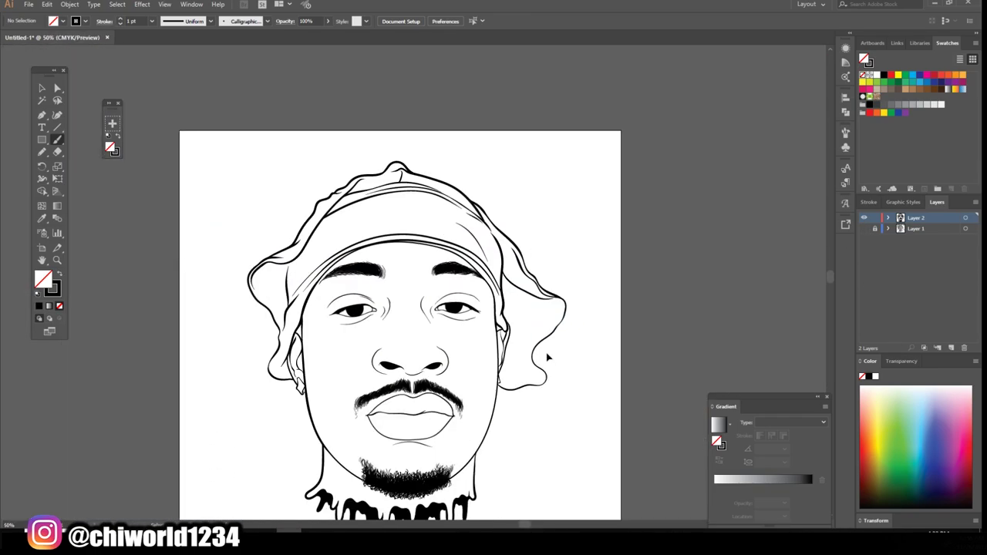
key("ctrl+minus")
Lock the photo layer, duplicate the line-art layer, and expand the brush strokes.
left_click(875, 229)
left_click_drag(913, 218, 885, 222)
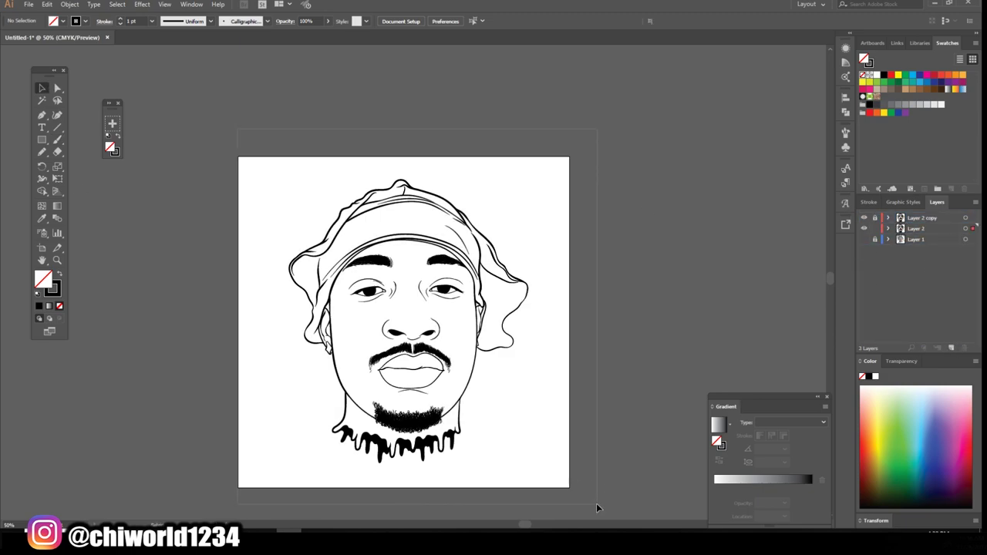
key("ctrl+a")
left_click(69, 4)
left_click(116, 126)
left_click(191, 4)
left_click(254, 355)
left_click(765, 145)
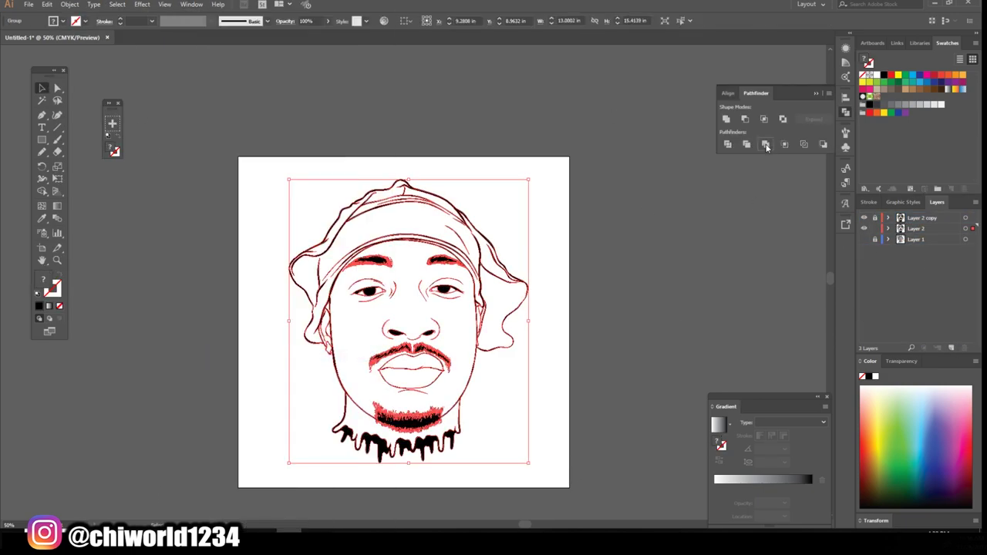
Draw a light orange rectangle over the portrait and send it behind the line art.
key("ctrl+shift+a")
double_click(42, 279)
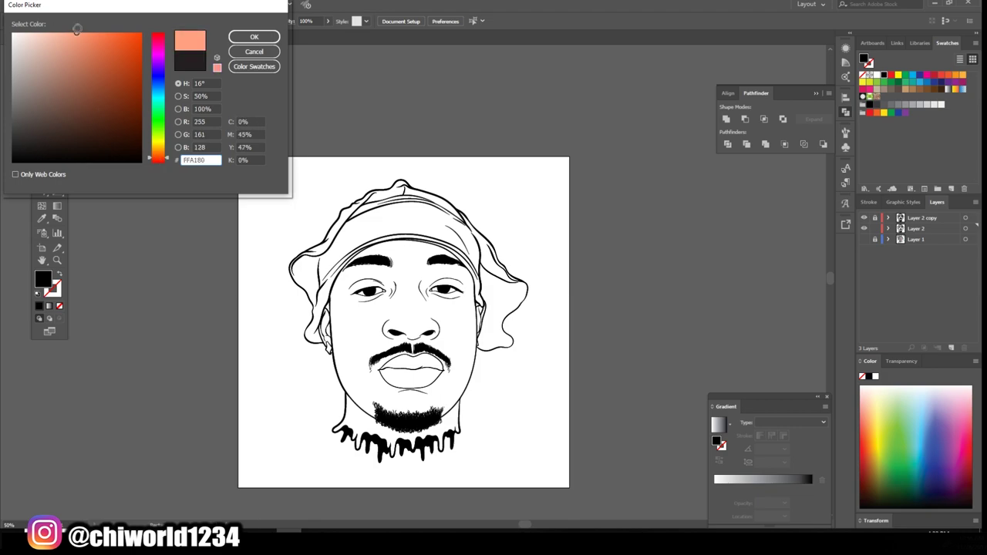
left_click(156, 156)
left_click(254, 36)
left_click_drag(278, 136, 582, 490)
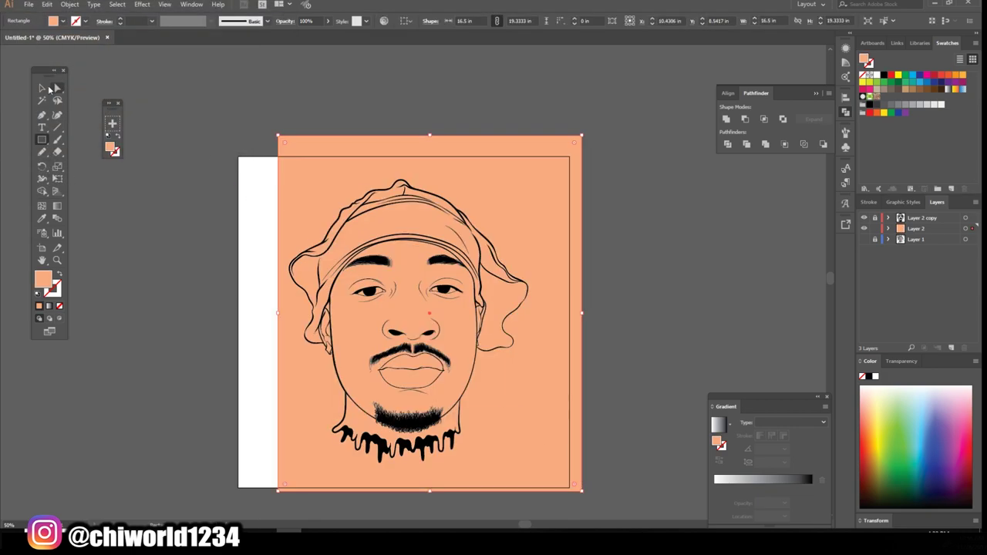
key("v")
right_click(518, 148)
left_click(662, 334)
Divide the rectangle along the line art, delete outside pieces, and lock the line-art copy.
left_click(765, 147)
key("ctrl+shift+a")
left_click(529, 213)
key("Delete")
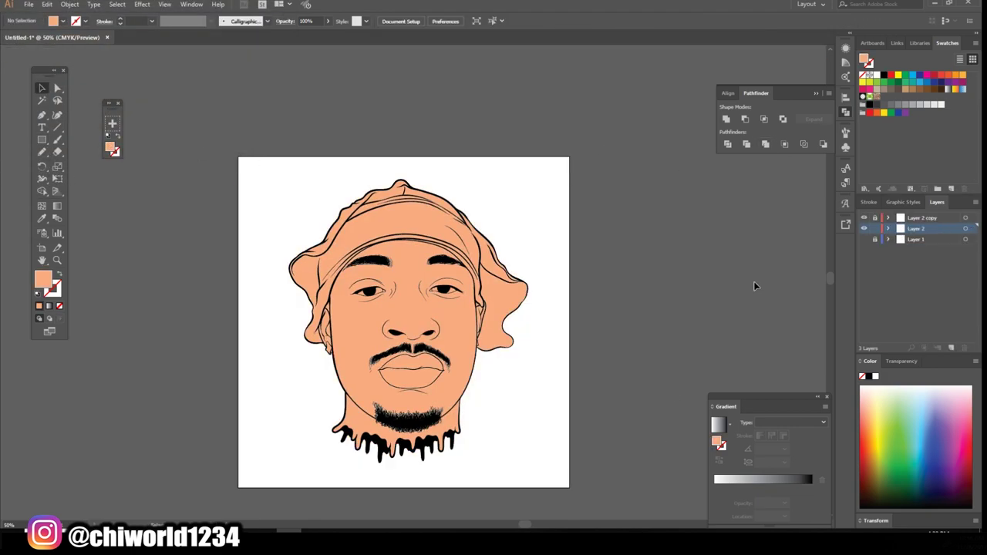
left_click(881, 229)
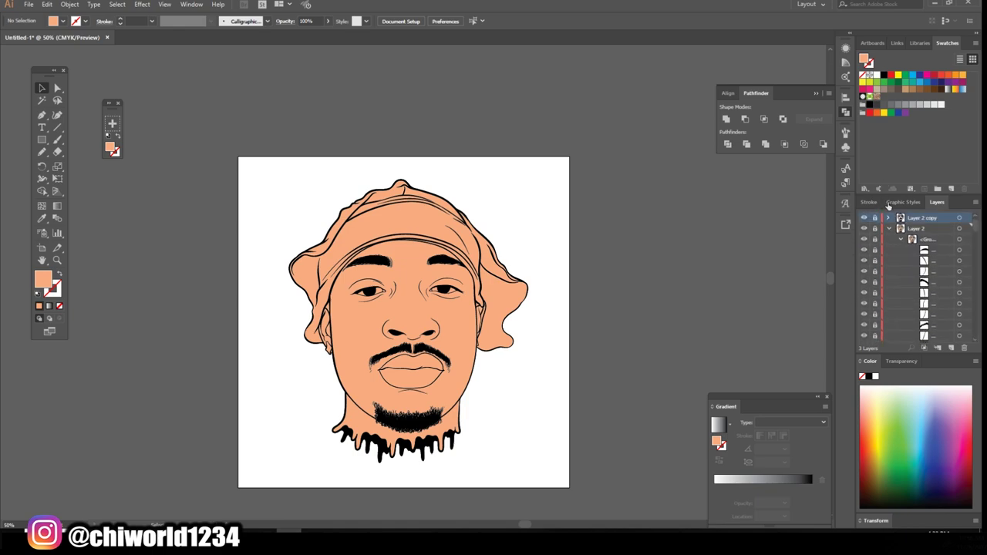
left_click(875, 228)
left_click(875, 219)
Fill the isolated durag shape with a dark grey colour.
left_click(888, 228)
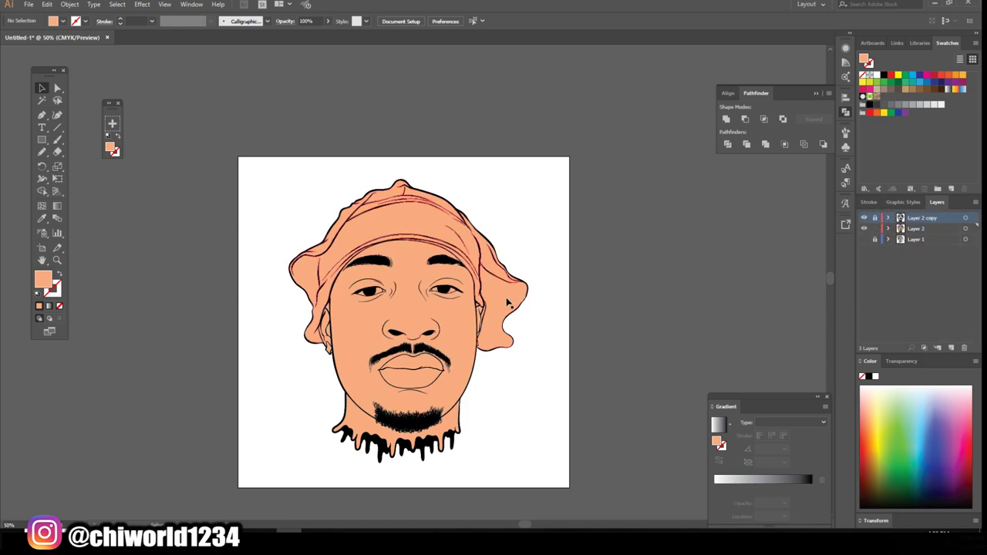
double_click(400, 208)
left_click(884, 104)
double_click(45, 281)
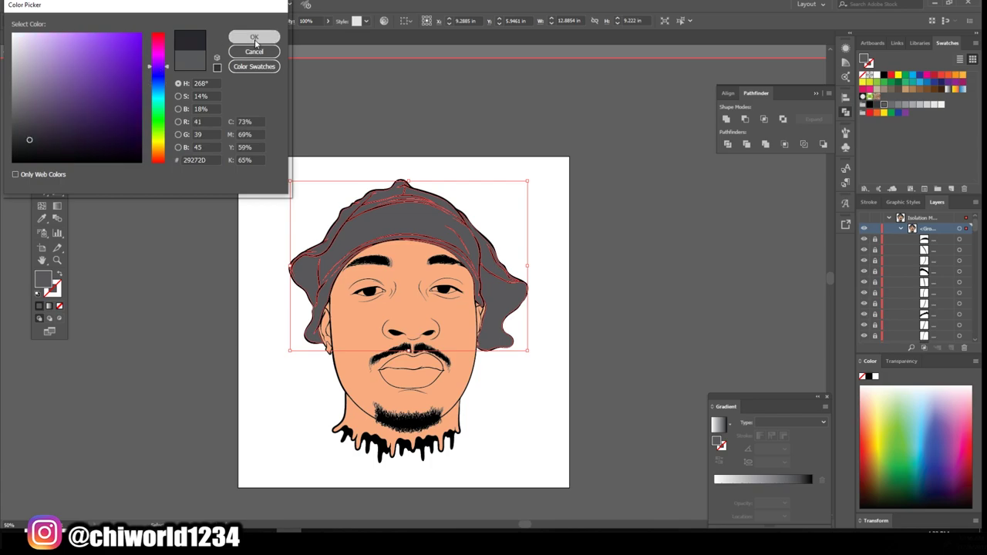
left_click(319, 38)
double_click(646, 344)
Use Adjust Colors to push all artwork colours redder, darker and more magenta.
key("ctrl+plus")
key("ctrl+plus")
key("ctrl+plus")
double_click(553, 350)
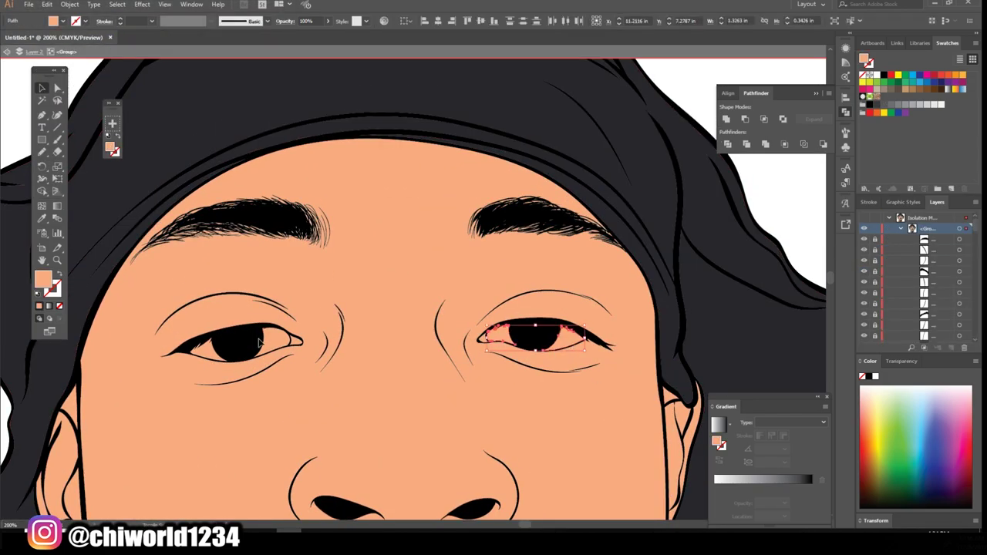
key("ctrl+minus")
key("ctrl+minus")
key("ctrl+minus")
key("ctrl+0")
key("ctrl+a")
left_click(47, 4)
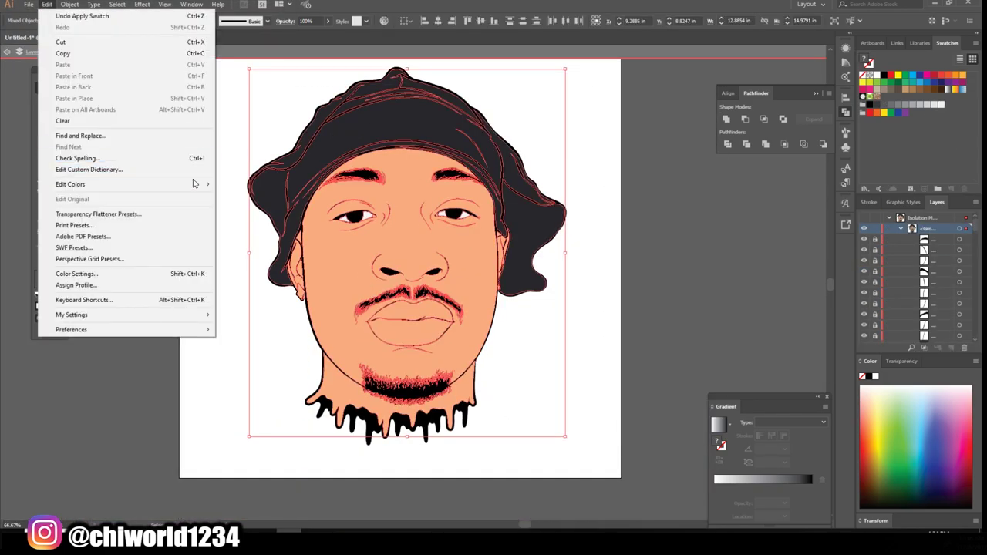
left_click(254, 197)
left_click_drag(95, 73, 98, 106)
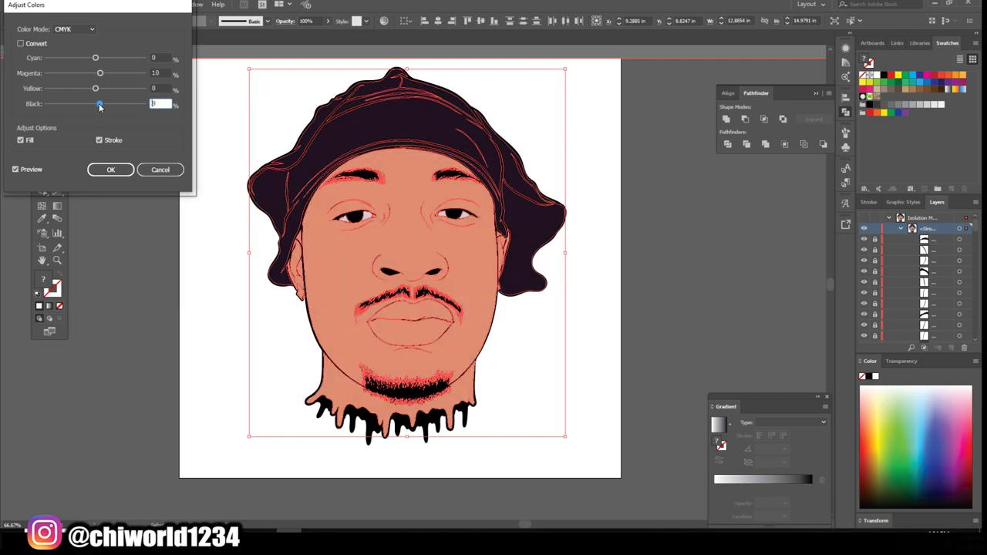
left_click_drag(95, 57, 102, 73)
left_click(96, 88)
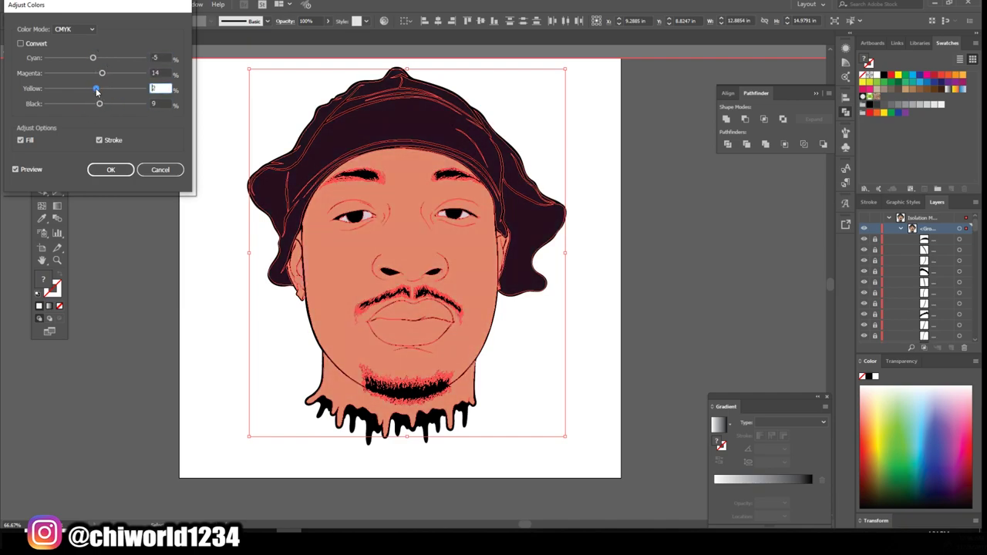
left_click(110, 170)
Recolour the durag fill a deep dark purple.
key("ctrl+shift+a")
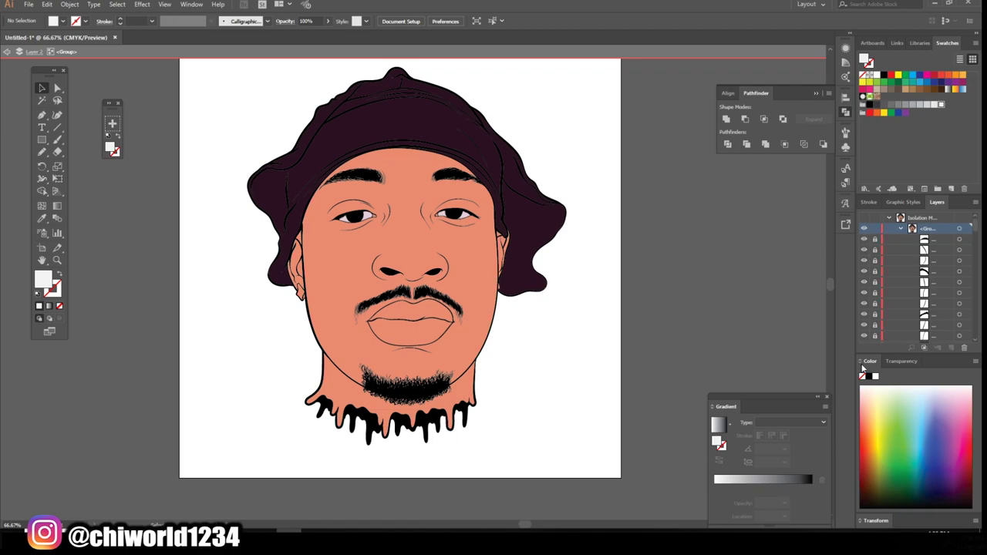
key("ctrl+plus")
key("ctrl+plus")
left_click(353, 136)
double_click(41, 279)
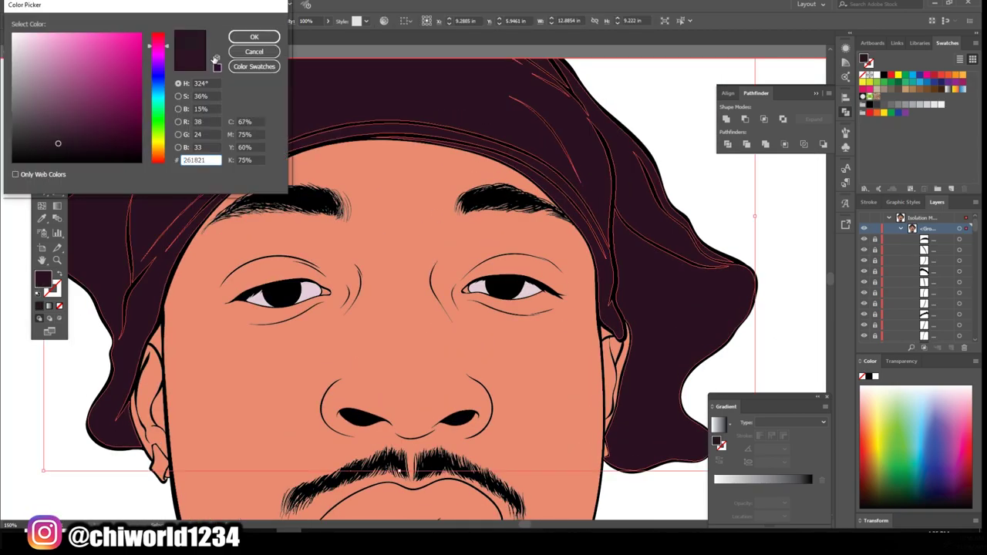
left_click(319, 38)
left_click(788, 354)
key("ctrl+0")
key("ctrl+1")
left_click(193, 254)
double_click(42, 279)
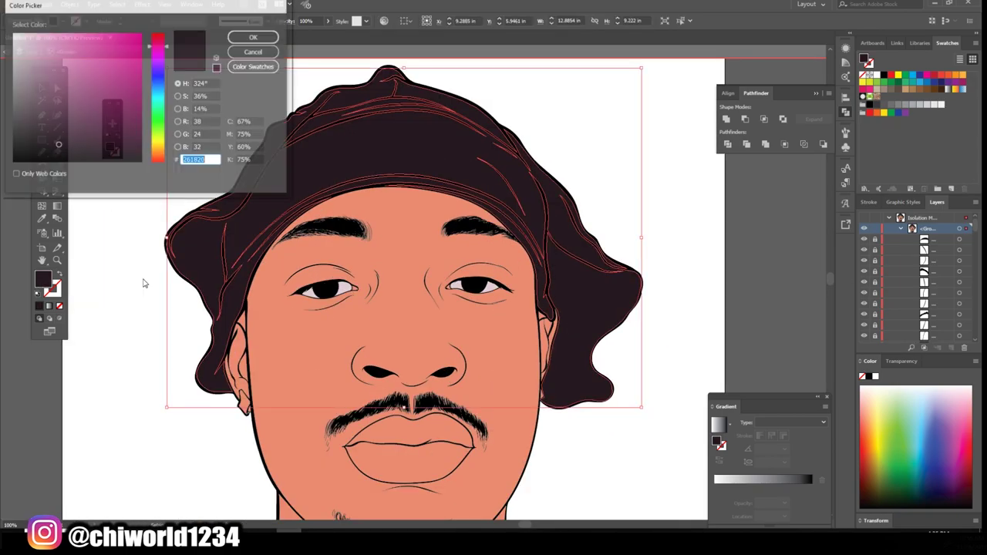
key("Return")
Give the upper lip a pink fill.
key("ctrl+0")
key("ctrl+plus")
key("ctrl+plus")
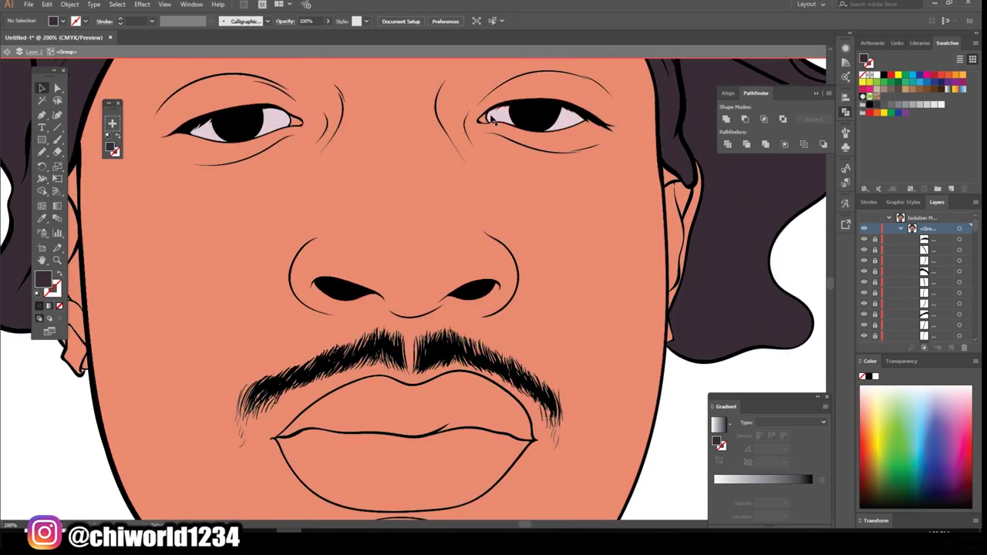
left_click(295, 124)
left_click(403, 463)
double_click(42, 279)
left_click_drag(69, 46, 64, 64)
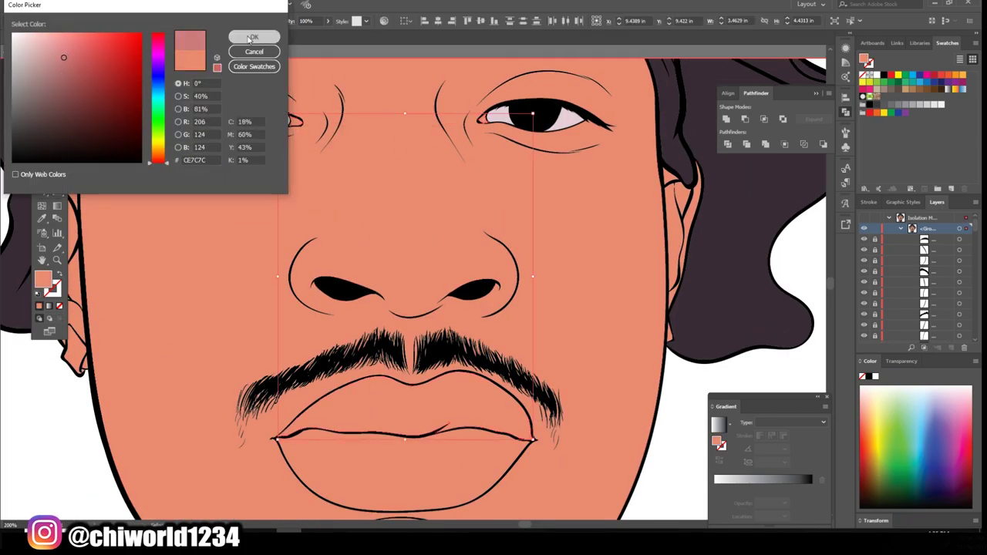
Keep the dusky rose upper lip, make the lower lip lighter pink, and fill the earring light grey.
key("Return")
double_click(43, 279)
key("Return")
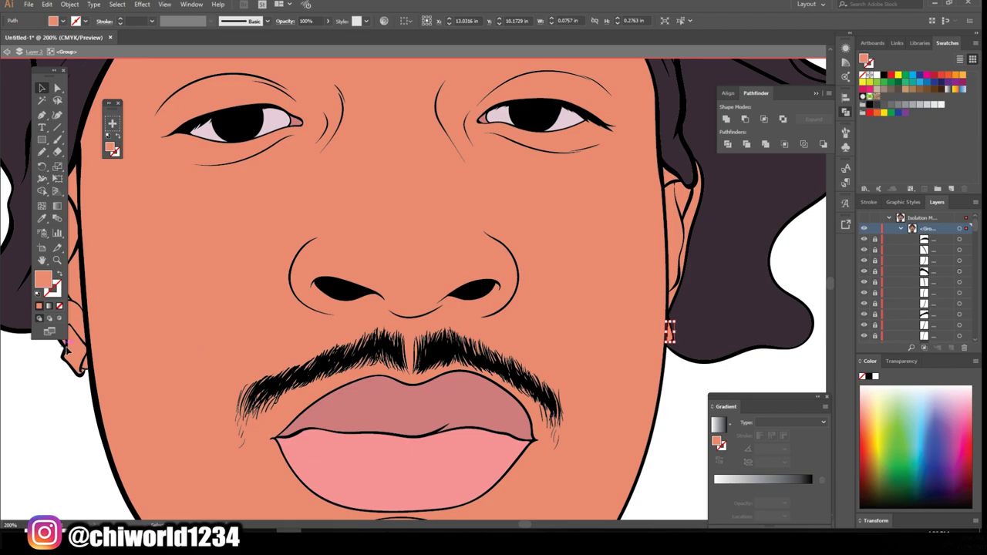
left_click(669, 333)
left_click(927, 105)
Warm the whole face slightly by adding a touch more magenta with Adjust Colors.
key("ctrl+0")
key("ctrl+a")
key("ctrl+plus")
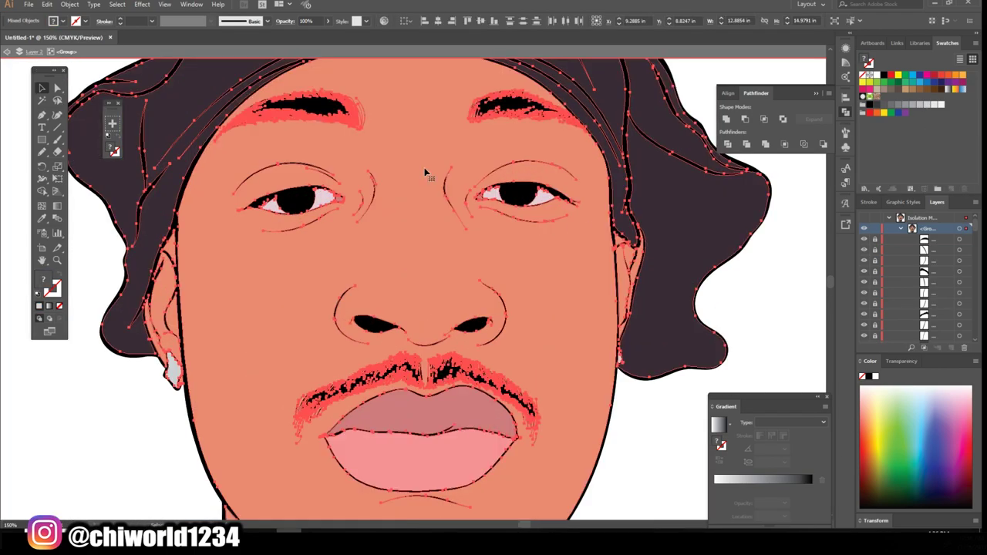
left_click(47, 4)
left_click(255, 206)
left_click_drag(95, 72, 96, 73)
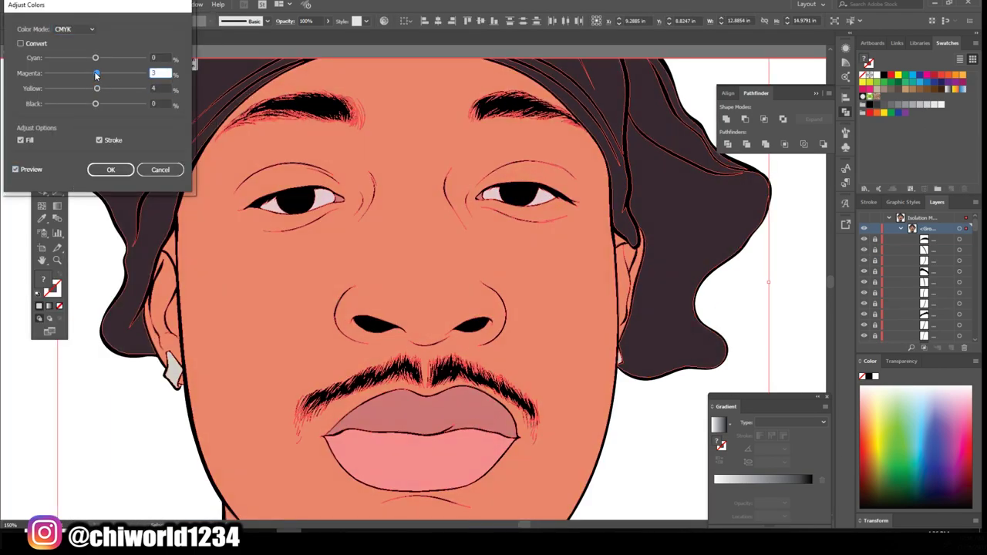
left_click(108, 171)
key("ctrl+0")
Isolate the head group and clear stray skin-coloured shapes from the chin and mustache.
double_click(640, 214)
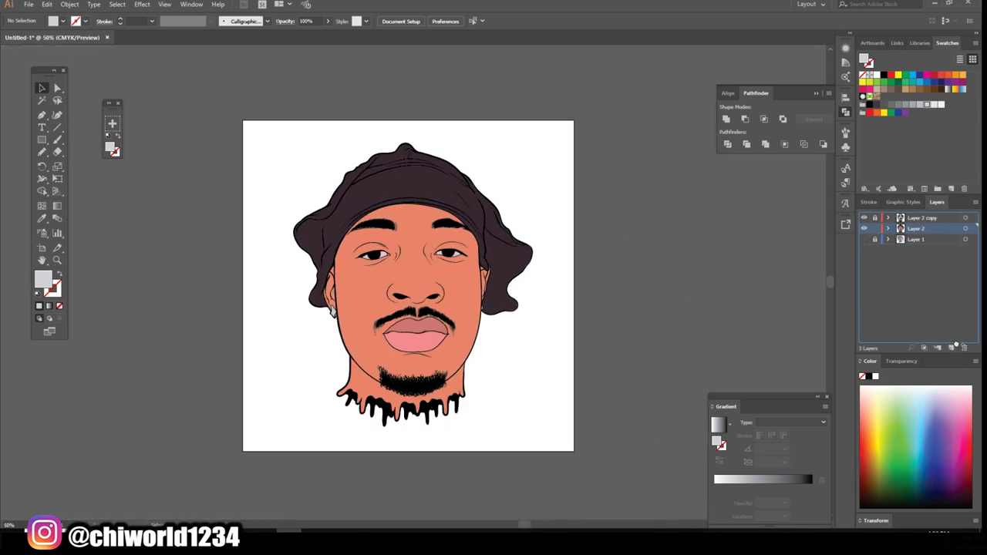
right_click(452, 275)
left_click(511, 313)
key("ctrl+1")
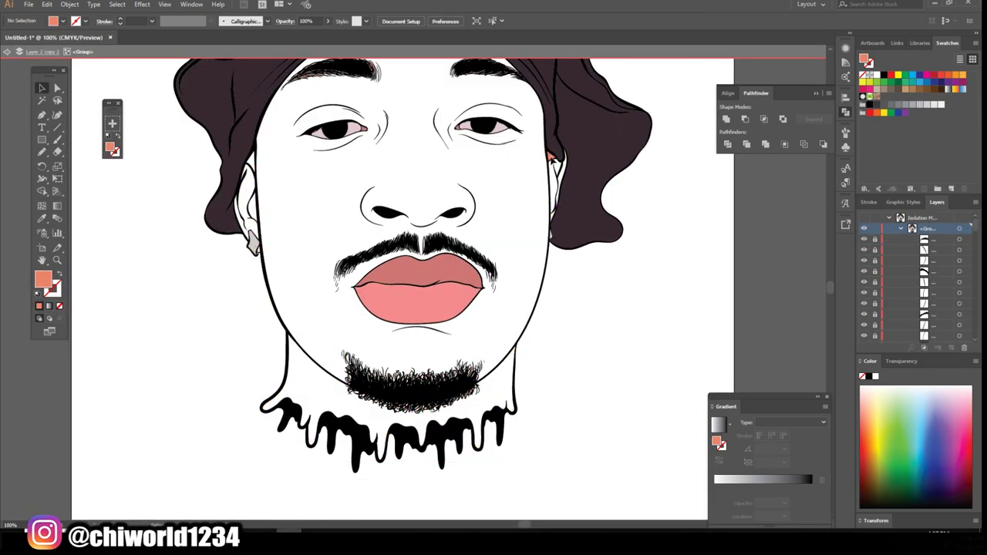
scroll(581, 317, "up", 1)
left_click_drag(309, 487, 577, 379)
key("ctrl+plus")
key("ctrl+plus")
key("ctrl+plus")
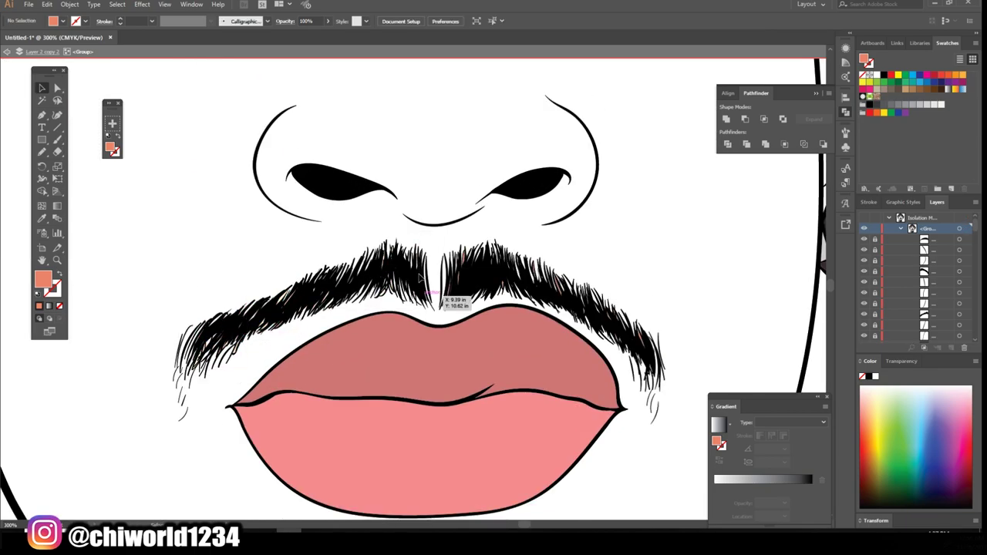
left_click_drag(411, 229, 658, 311)
left_click_drag(612, 275, 671, 370)
Remove leftover skin-coloured bits from both eyebrows.
scroll(452, 236, "up", 1)
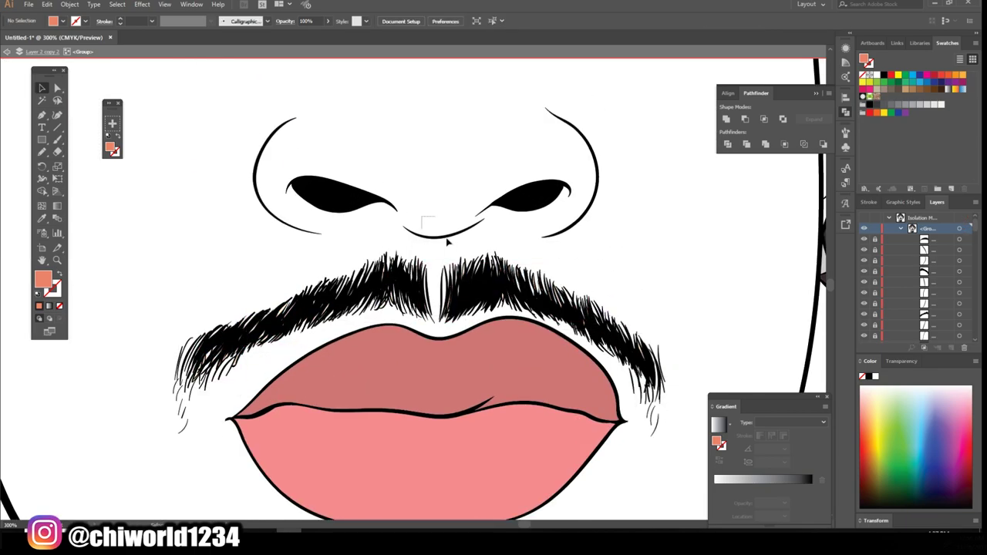
scroll(478, 231, "up", 8)
left_click_drag(190, 299, 626, 152)
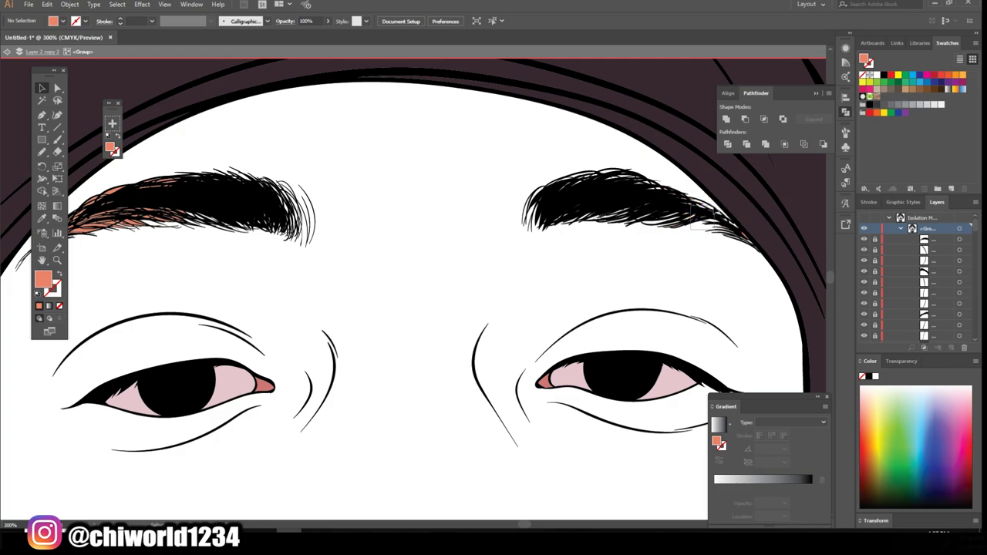
left_click_drag(114, 171, 278, 257)
left_click_drag(522, 528, 515, 528)
left_click_drag(420, 289, 499, 248)
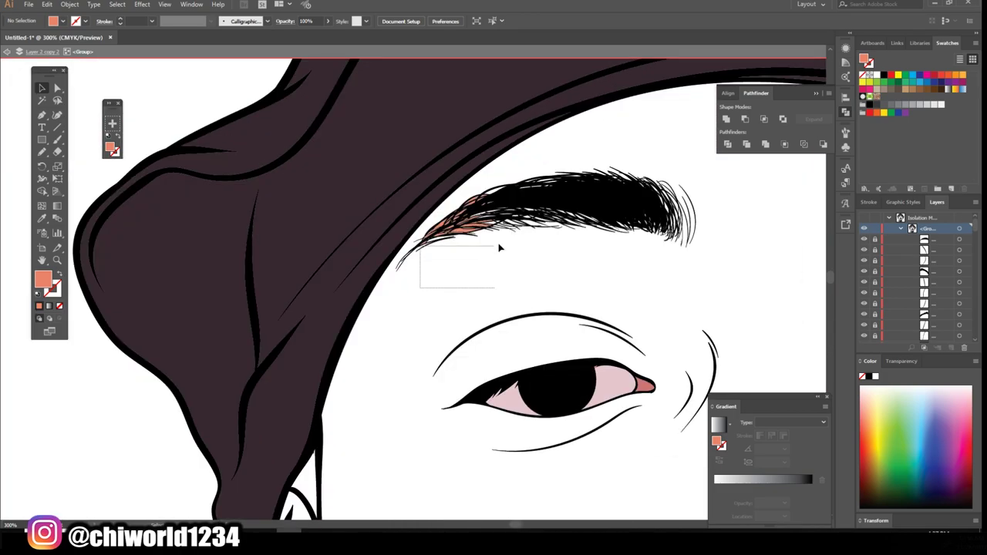
Exit isolation, show the skin fill layer, and move the new layer below Layer 2 copy 2.
key("ctrl+plus")
key("ctrl+plus")
key("ctrl+plus")
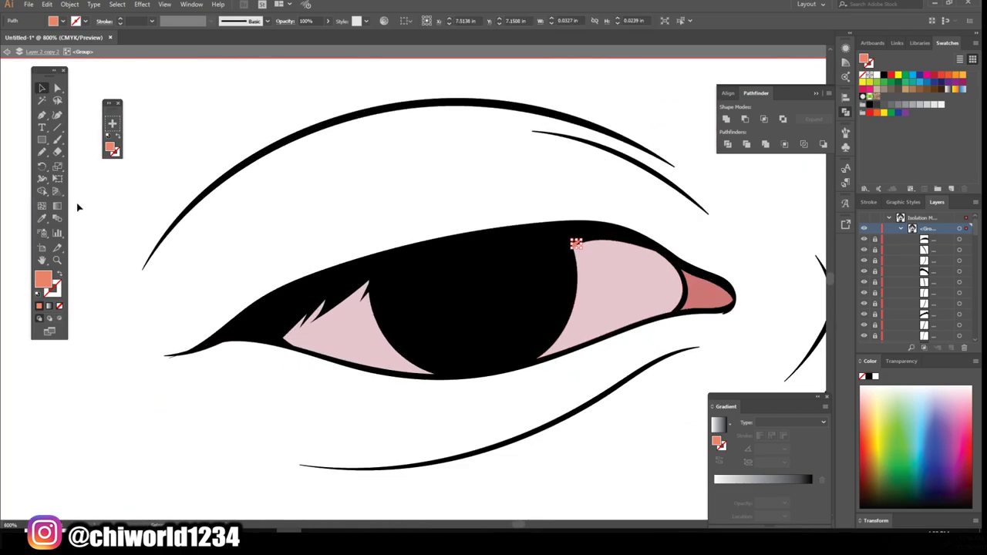
key("i")
key("ctrl+minus")
key("ctrl+minus")
key("ctrl+minus")
key("ctrl+minus")
key("ctrl+minus")
key("ctrl+minus")
key("Escape")
left_click(863, 239)
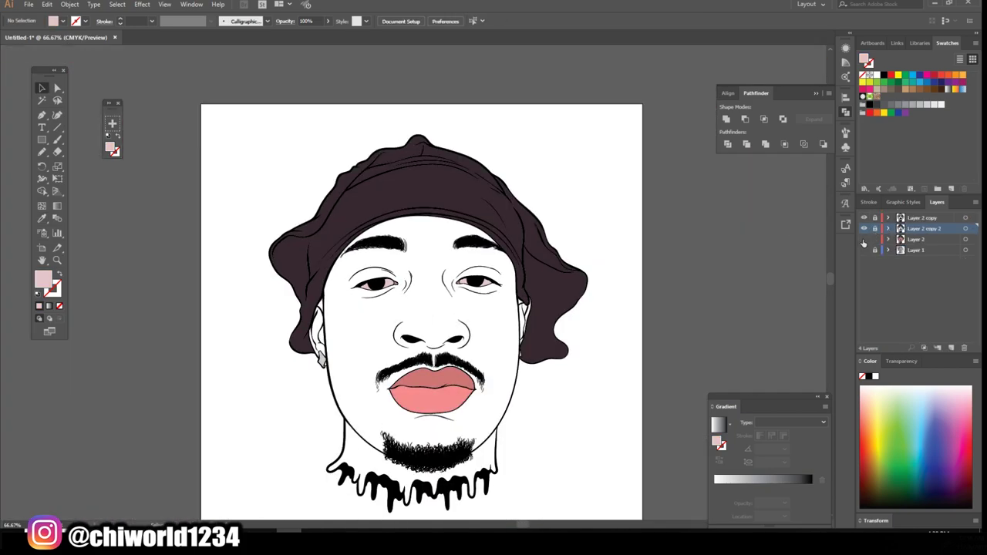
left_click_drag(916, 229, 916, 241)
Set the fill to a darker brown for shading in the Color Picker.
key("ctrl+plus")
key("ctrl+plus")
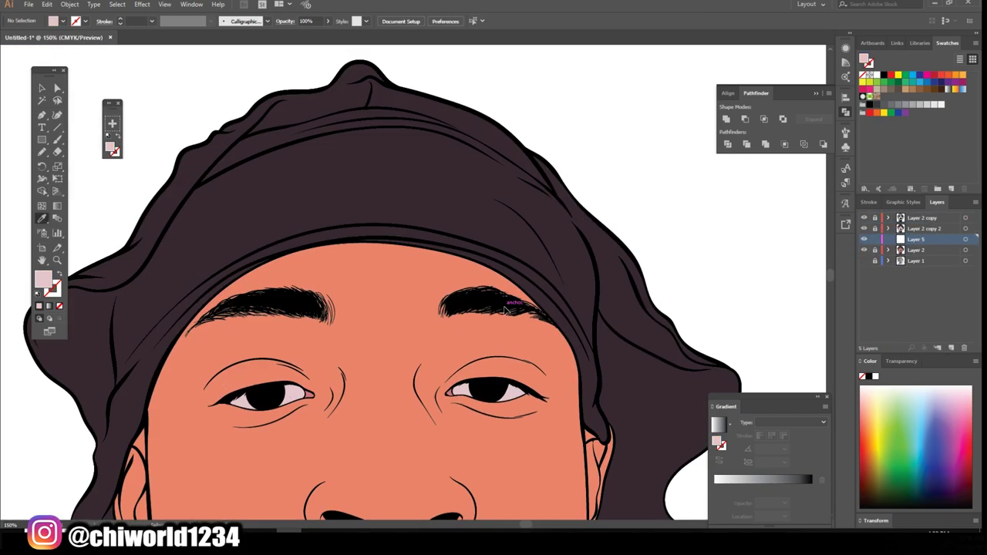
key("ctrl+plus")
key("ctrl+plus")
double_click(43, 279)
left_click(160, 162)
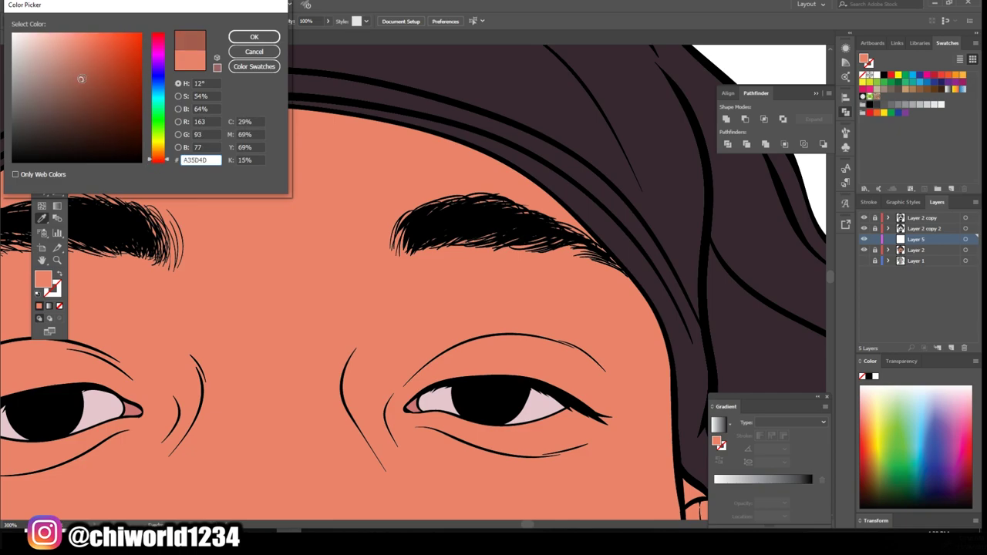
left_click(254, 36)
Draw freehand shadow shapes along the upper eyelid and under the nose.
key("ctrl+plus")
key("ctrl+plus")
scroll(404, 264, "down", 1)
left_click_drag(374, 339, 523, 302)
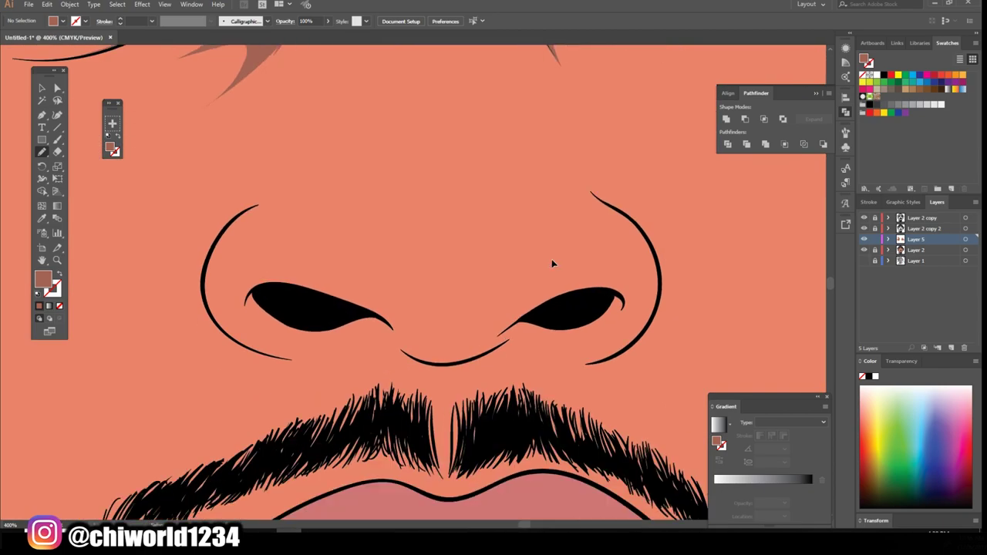
left_click_drag(591, 402, 540, 389)
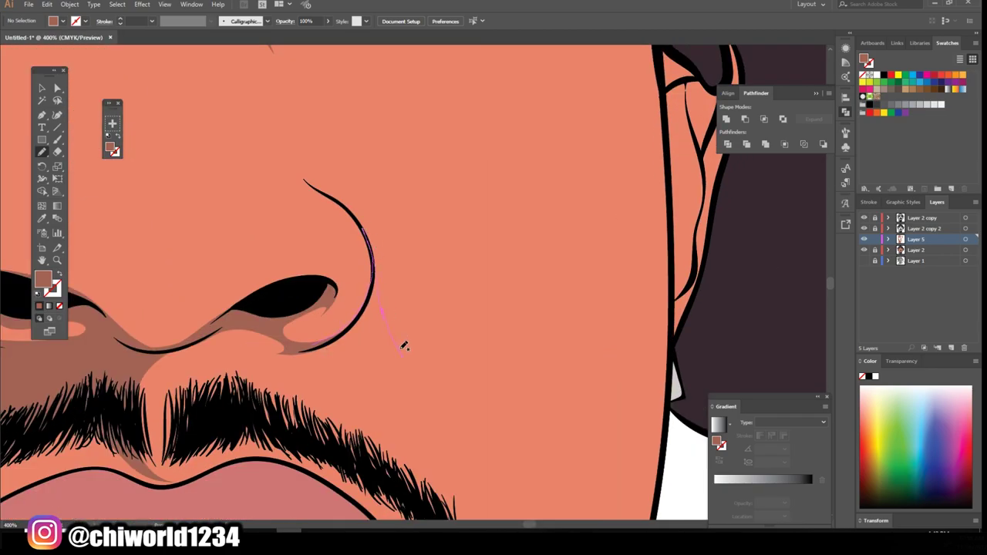
Paint shadow shapes beside the nose, down the brow, under the eye and around the beard.
left_click_drag(404, 346, 345, 334)
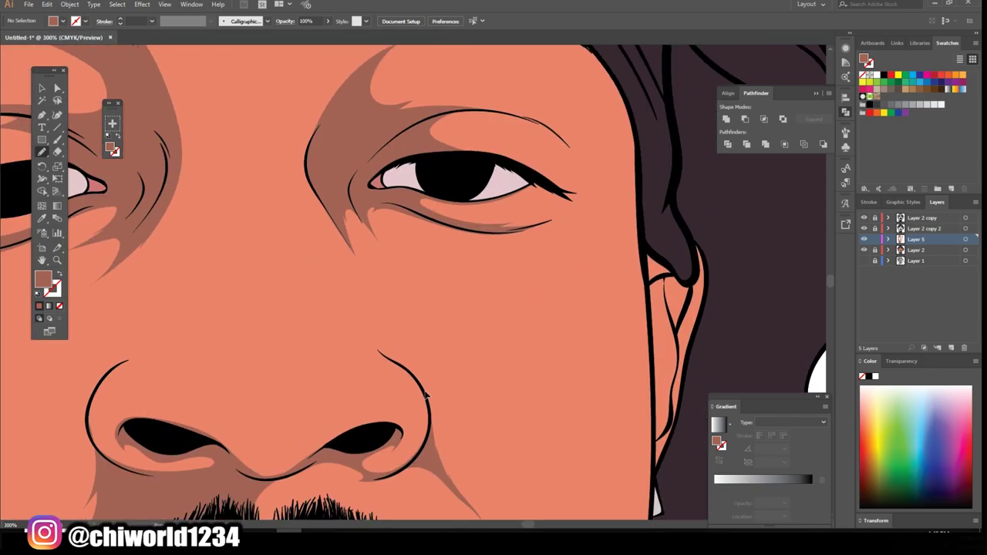
left_click_drag(271, 164, 337, 292)
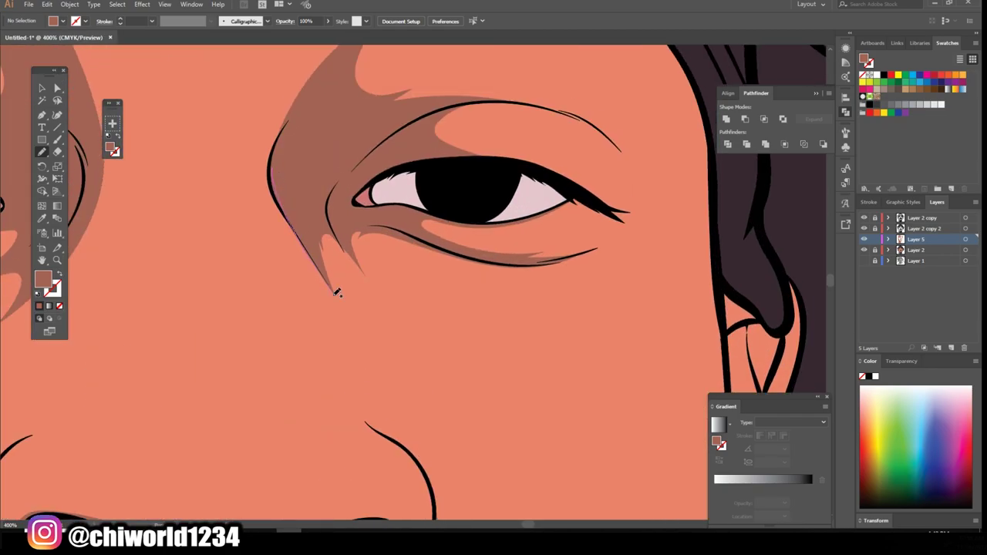
left_click_drag(406, 301, 302, 202)
key("ctrl+0")
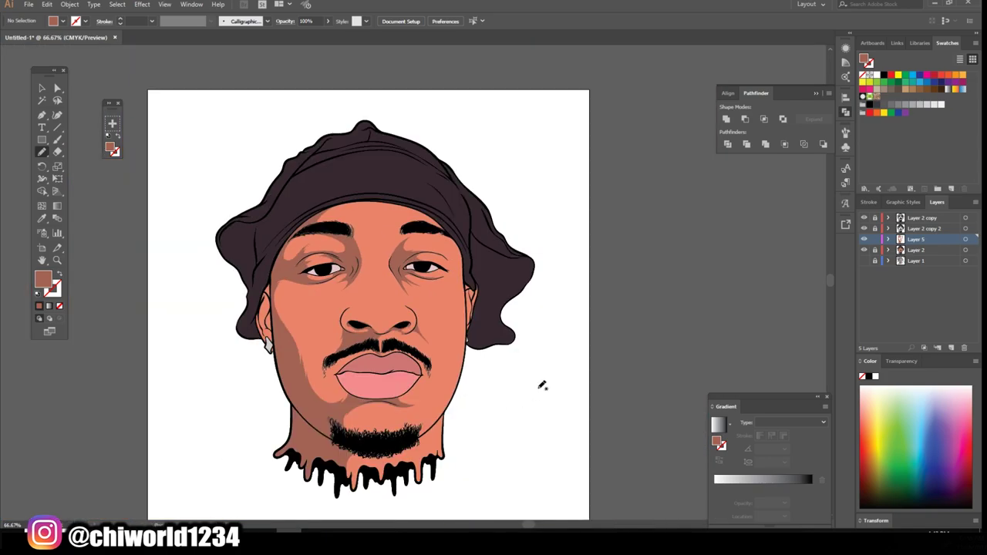
scroll(562, 255, "up", 3)
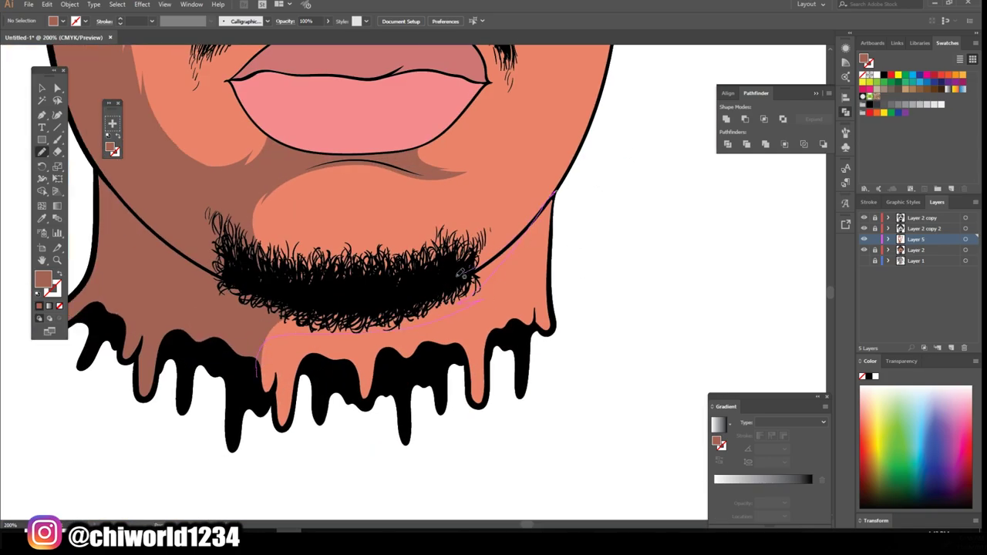
left_click_drag(462, 272, 253, 354)
Shade along the nose bridge and add a shading stroke on the forehead.
scroll(512, 416, "down", 2)
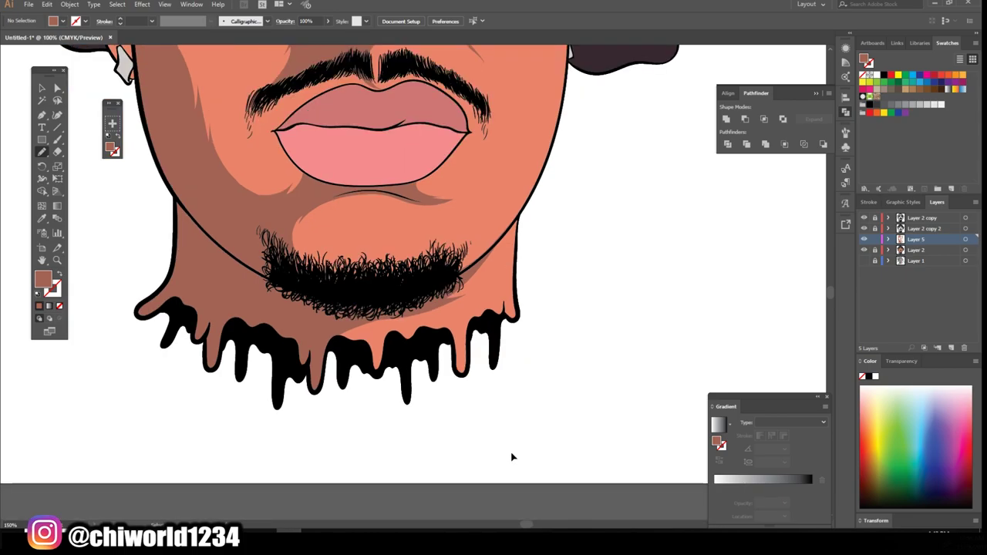
scroll(511, 383, "down", 2)
scroll(511, 383, "up", 3)
scroll(360, 198, "up", 2)
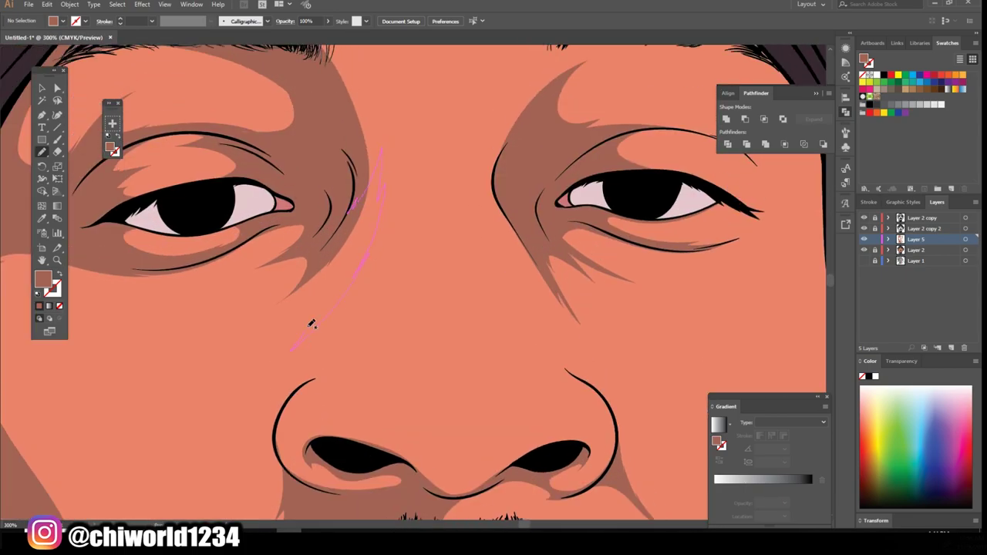
left_click_drag(311, 324, 300, 340)
scroll(638, 474, "down", 2)
scroll(386, 262, "up", 3)
left_click_drag(467, 285, 383, 263)
left_click_drag(563, 249, 564, 249)
scroll(588, 429, "down", 2)
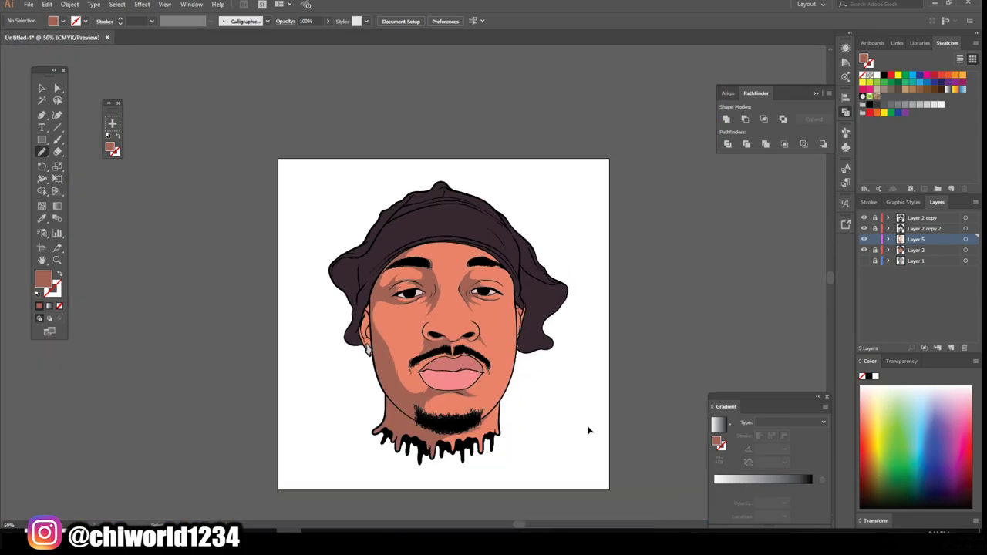
scroll(591, 379, "up", 1)
scroll(591, 378, "up", 3)
Shade around the earring and up the lower part of the ear.
left_click_drag(358, 417, 412, 432)
scroll(412, 431, "up", 1)
left_click_drag(343, 440, 282, 341)
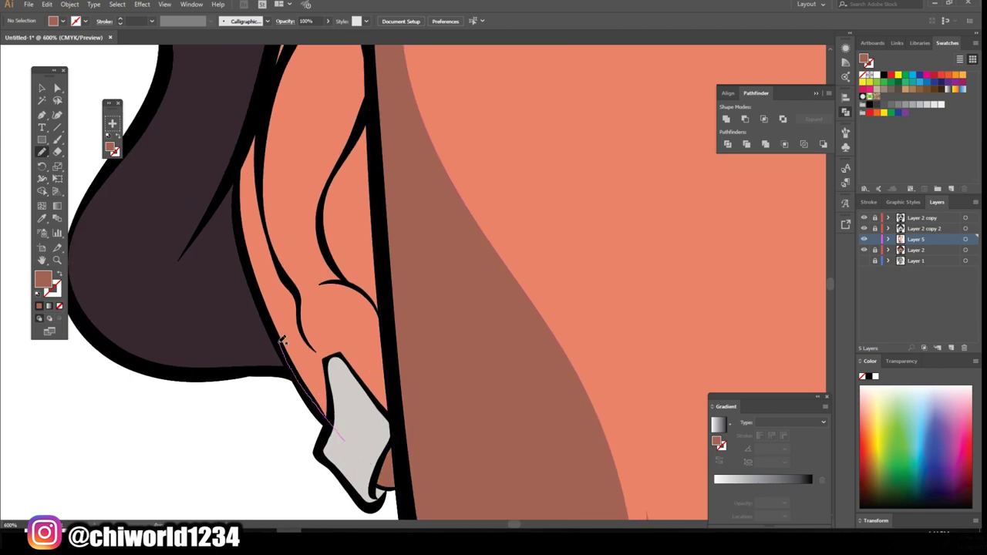
left_click_drag(269, 238, 289, 214)
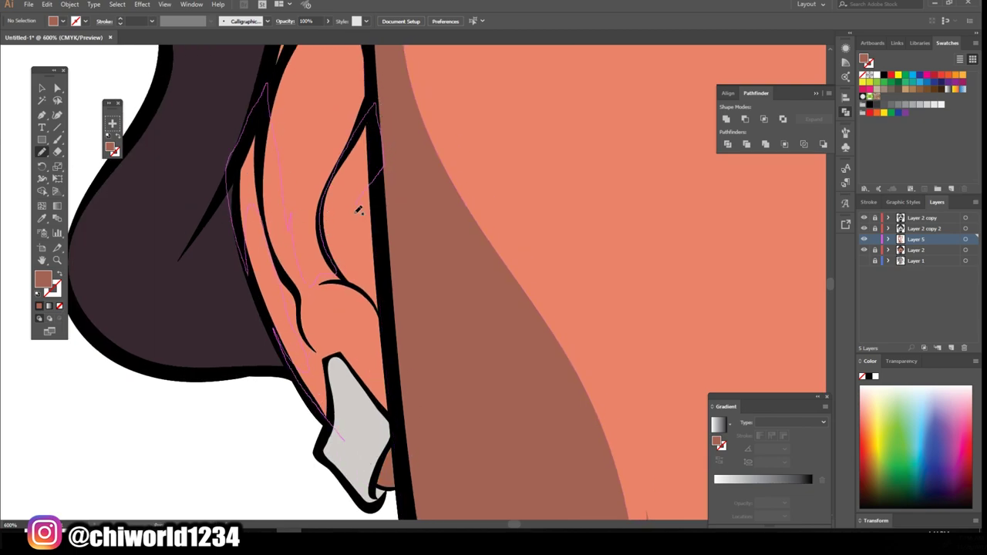
scroll(330, 298, "up", 2)
scroll(309, 309, "up", 1)
Add shading inside and atop the ear, then shade the other ear.
left_click_drag(276, 431, 295, 313)
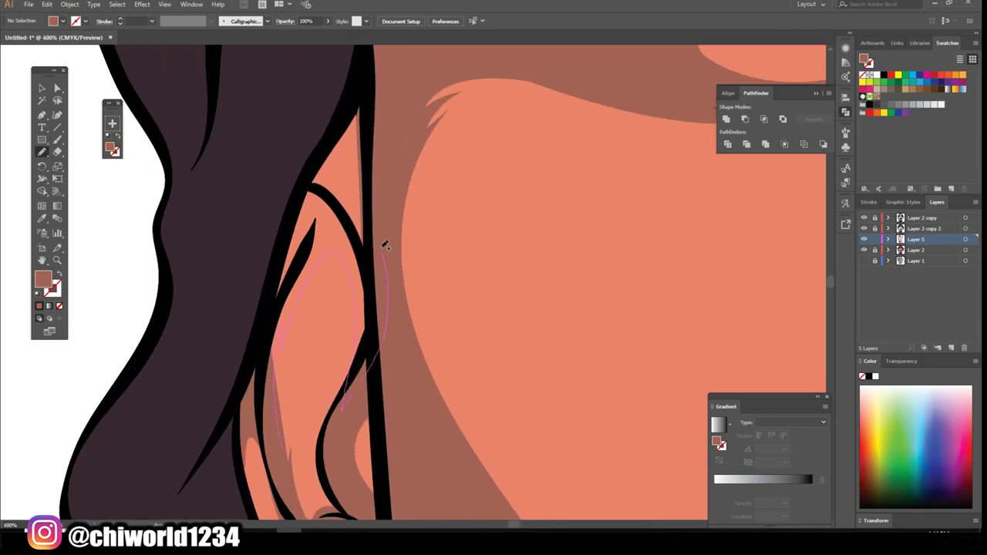
left_click_drag(384, 245, 264, 221)
scroll(264, 221, "down", 4)
scroll(463, 347, "up", 4)
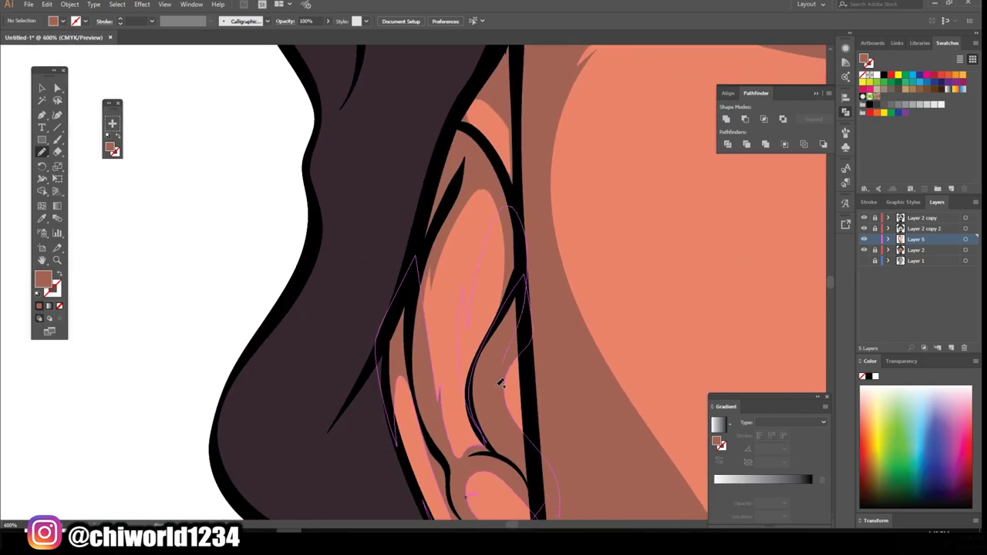
scroll(500, 383, "down", 4)
scroll(665, 449, "up", 4)
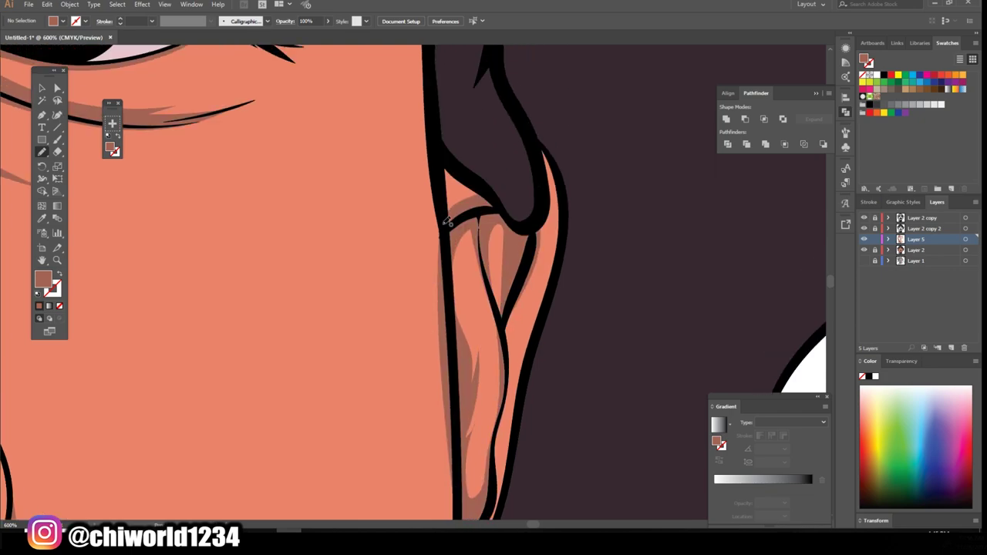
left_click_drag(511, 176, 578, 242)
scroll(539, 309, "down", 3)
scroll(427, 386, "up", 1)
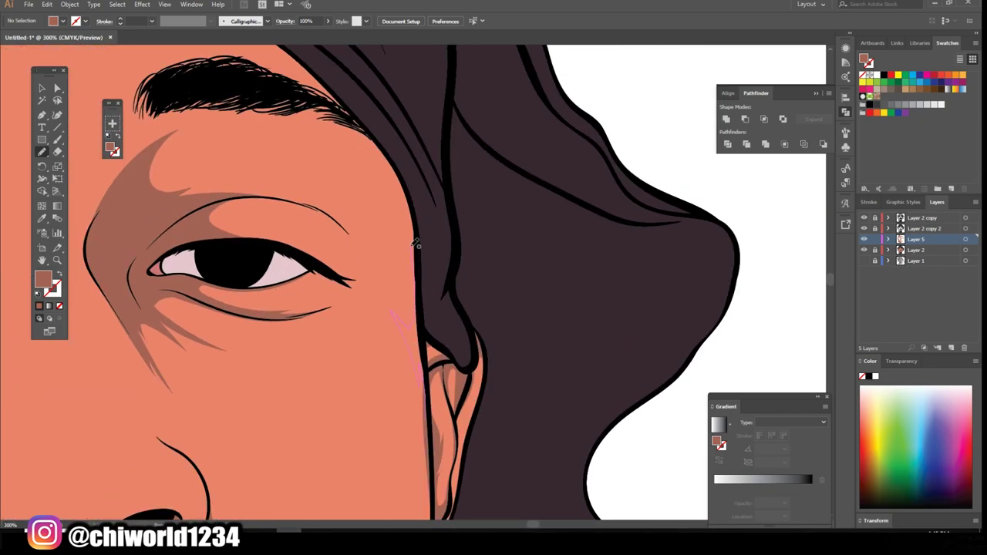
scroll(424, 463, "down", 2)
scroll(431, 479, "down", 2)
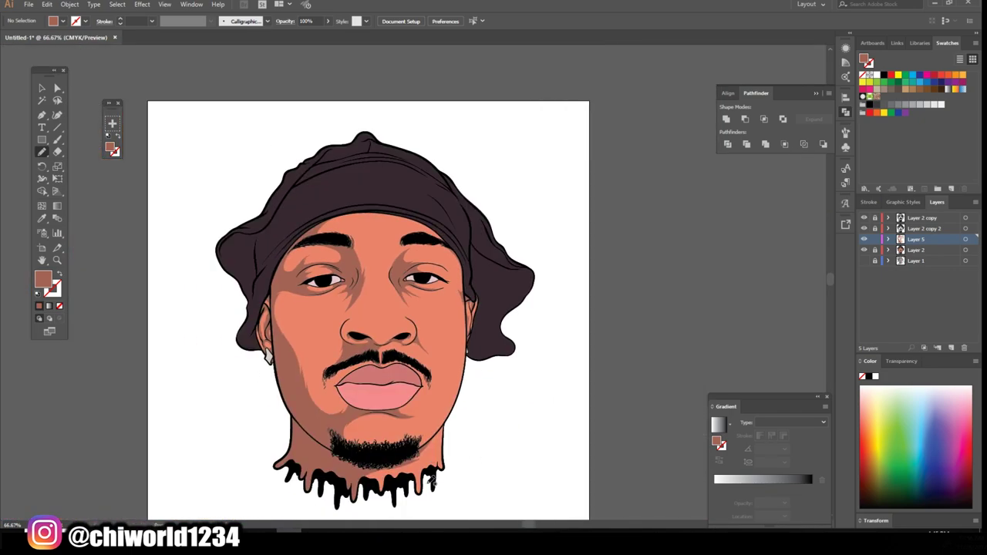
Select all the face shading and lower its brightness in the colour editing options.
key("ctrl+a")
scroll(370, 309, "up", 1)
scroll(371, 308, "up", 1)
left_click(47, 3)
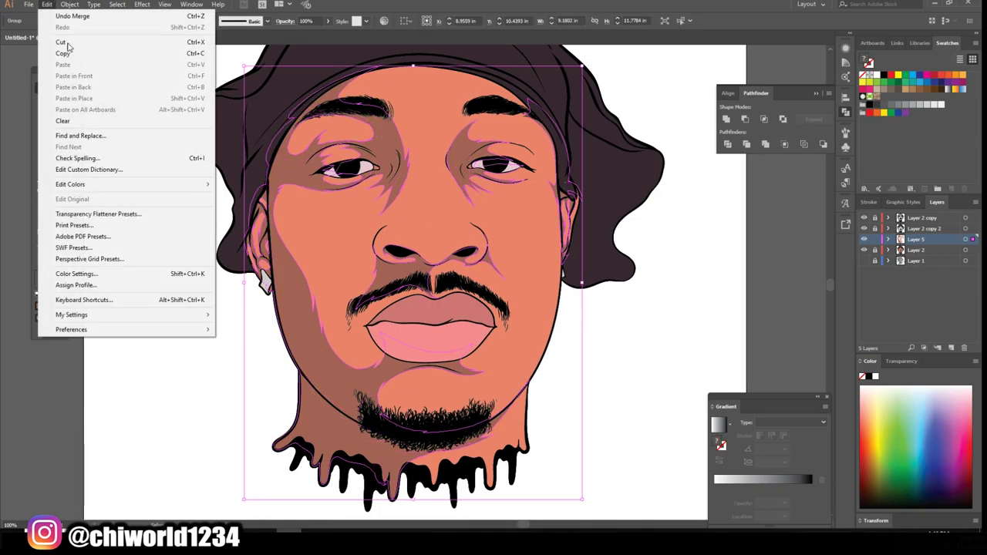
left_click(265, 231)
left_click_drag(81, 254, 76, 254)
left_click(308, 284)
Rebalance the shading colours in Adjust Color Balance, reducing yellow and raising black.
left_click(47, 4)
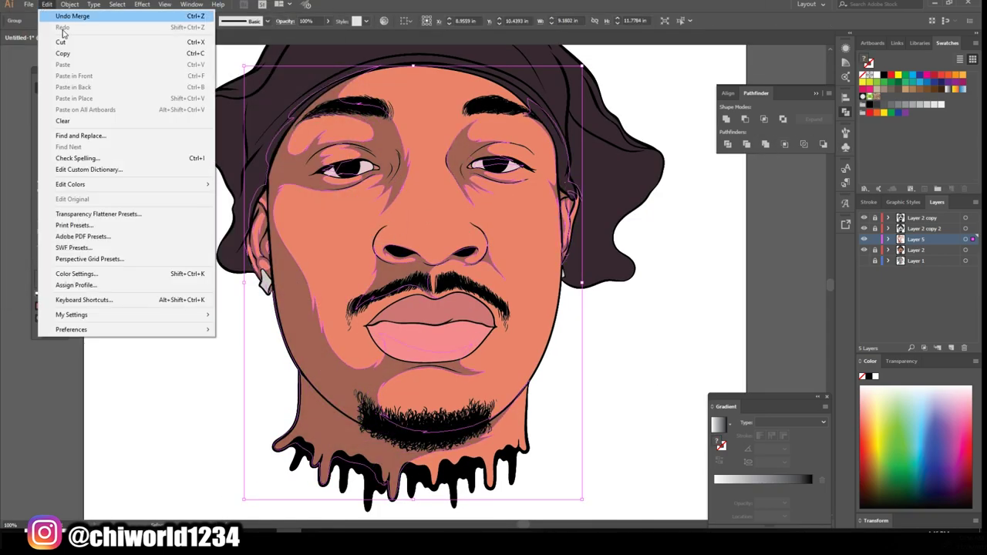
left_click(247, 185)
left_click_drag(95, 89, 101, 104)
left_click_drag(94, 74, 95, 73)
left_click_drag(89, 88, 93, 89)
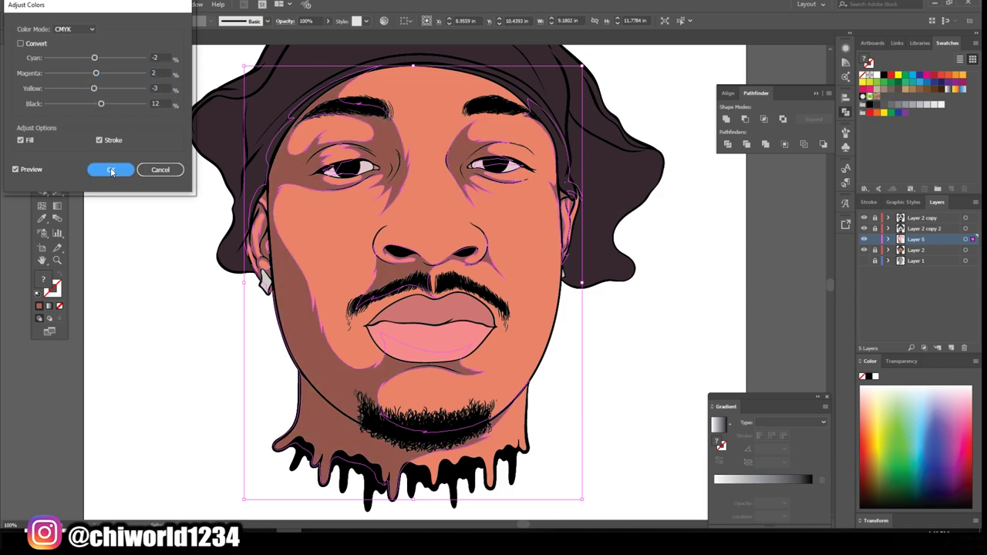
left_click(110, 169)
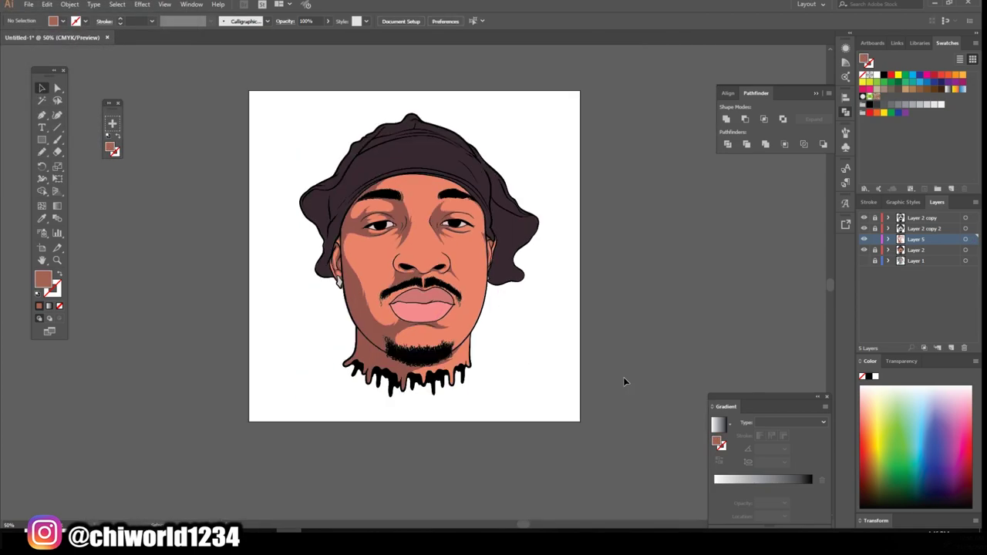
key("ctrl+equal")
Add a new layer and set the fill to a lighter skin tone.
key("ctrl+l")
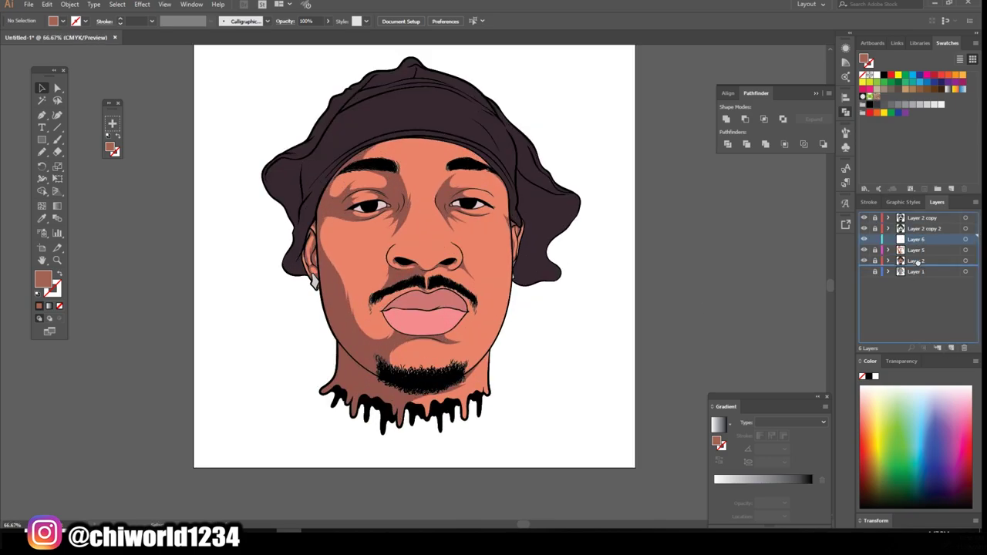
key("ctrl+equal")
key("ctrl+equal")
left_click(42, 218)
double_click(43, 279)
left_click(79, 63)
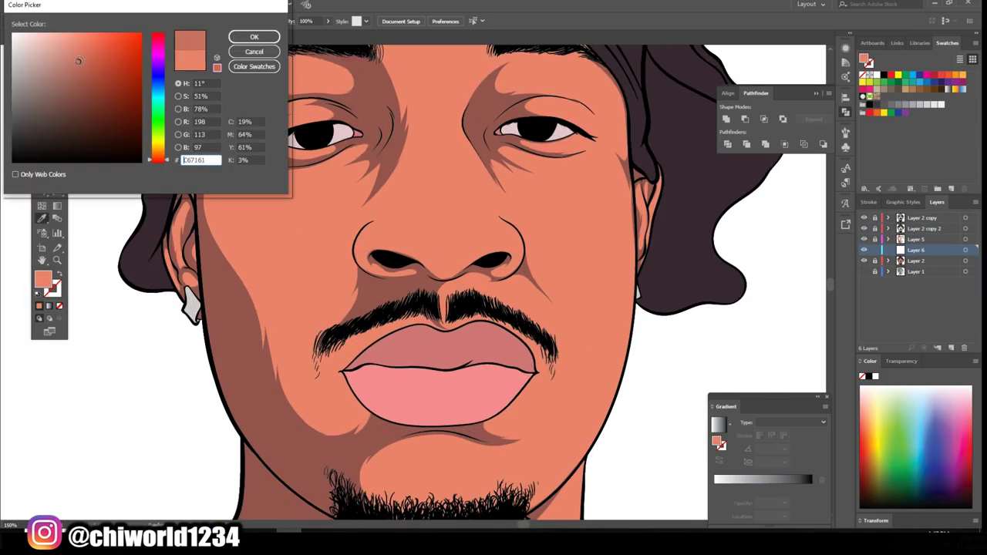
left_click(258, 36)
Blob-brush the lighter tone along the lower nose, around the nostrils and on the nose bridge.
key("ctrl+equal")
key("ctrl+equal")
key("ctrl+equal")
key("shift+b")
left_click_drag(257, 352, 562, 411)
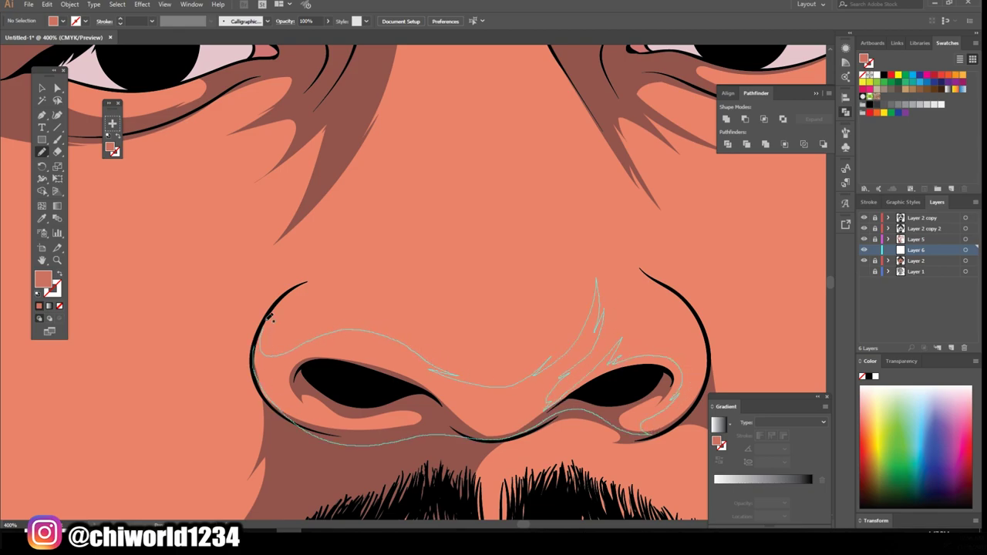
left_click_drag(270, 318, 263, 360)
key("ctrl+minus")
scroll(621, 434, "up", 3)
scroll(323, 393, "down", 1)
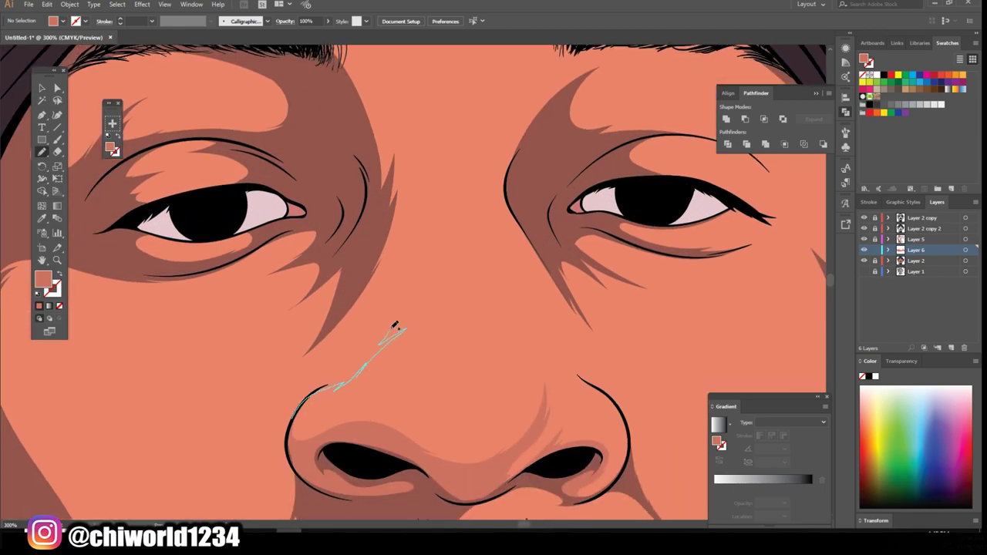
left_click_drag(346, 319, 339, 328)
Paint light tone patches under the left eye and on the left eyelid.
key("ctrl+minus")
key("ctrl+minus")
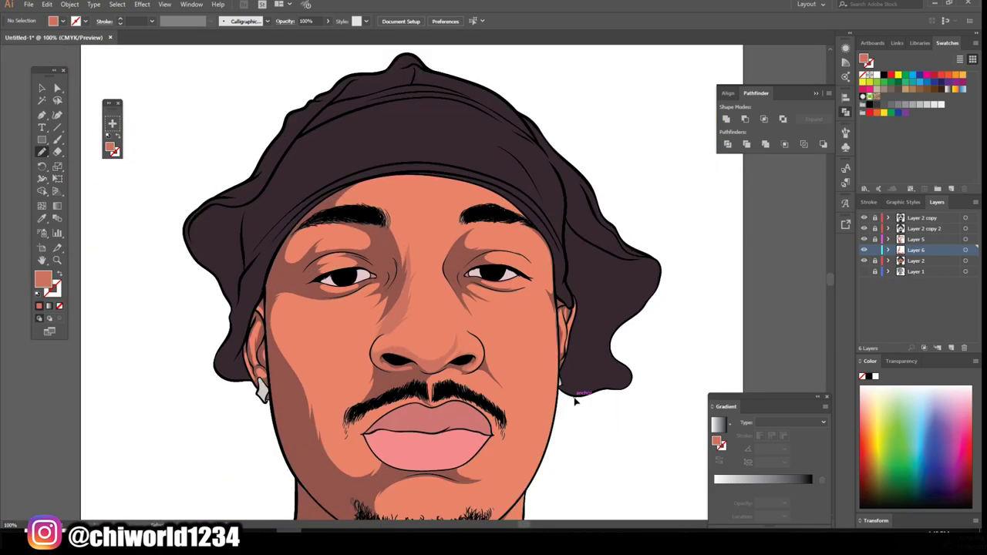
key("ctrl+equal")
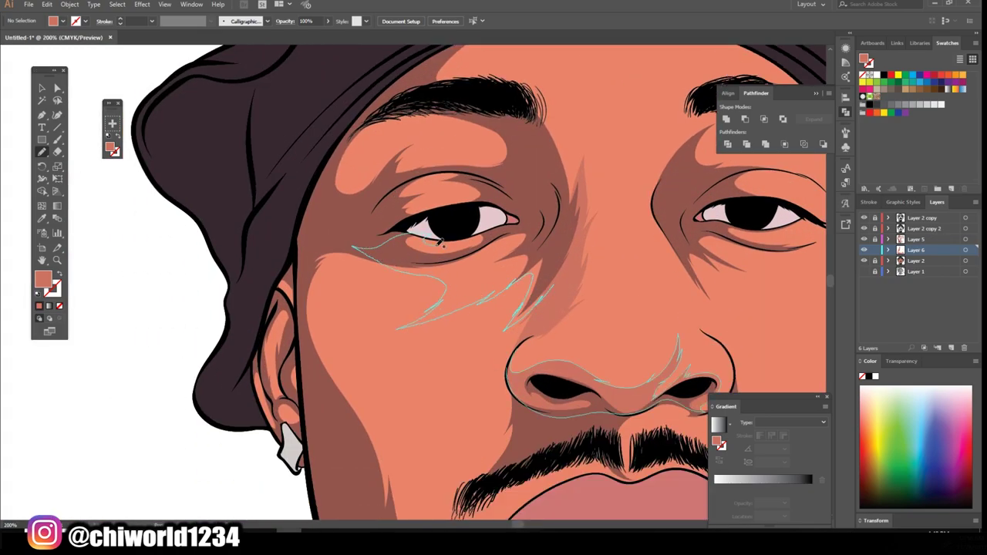
left_click_drag(441, 243, 442, 228)
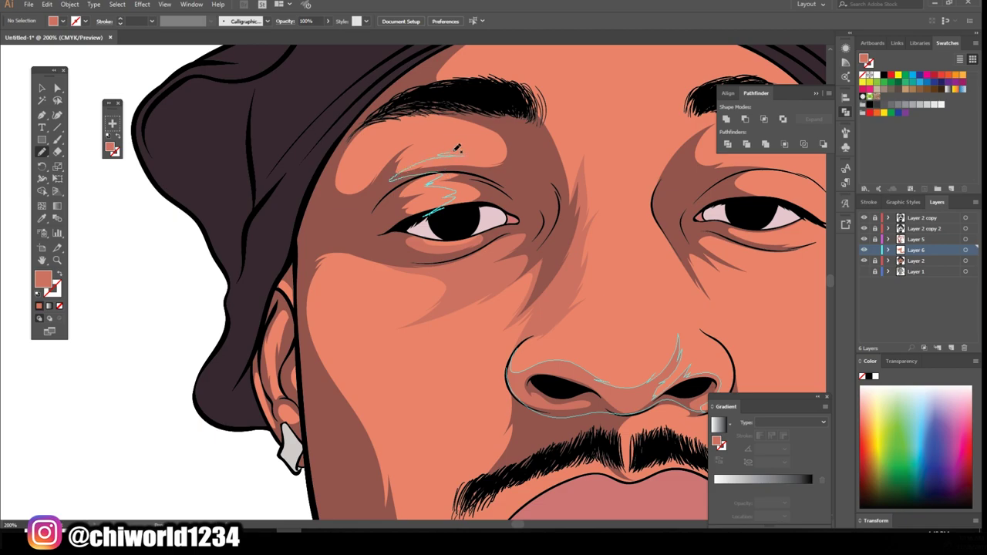
left_click_drag(458, 148, 459, 146)
Add lighter tone across the cheek, near the lip corner and on the chin above the beard.
key("ctrl+minus")
key("ctrl+minus")
key("ctrl+minus")
key("ctrl+equal")
key("ctrl+equal")
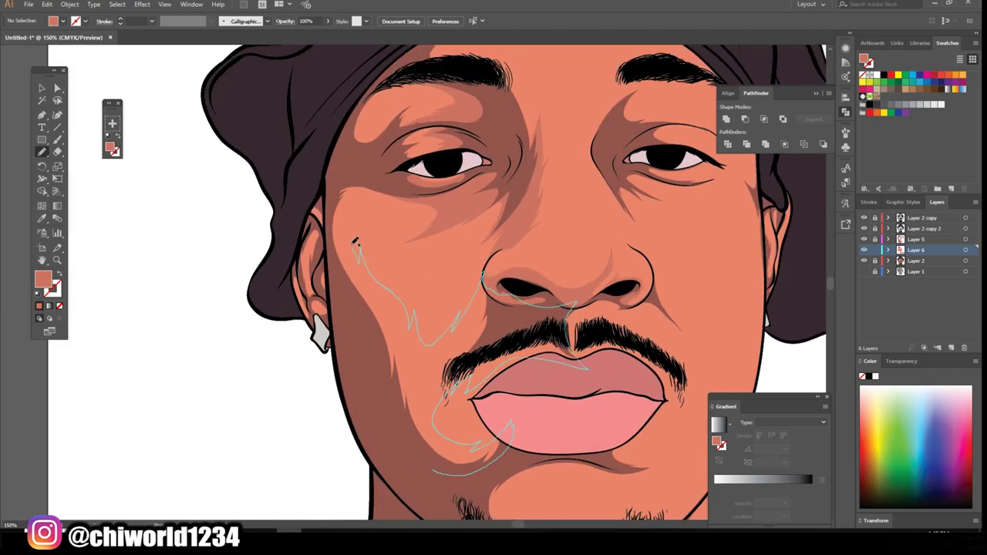
left_click_drag(468, 198, 467, 199)
key("ctrl+minus")
key("ctrl+equal")
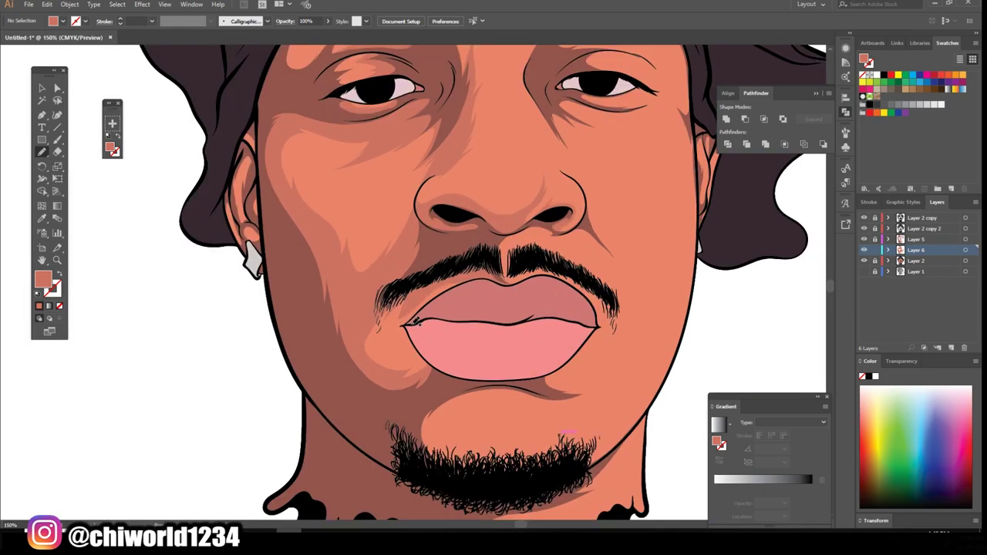
left_click_drag(394, 376, 396, 377)
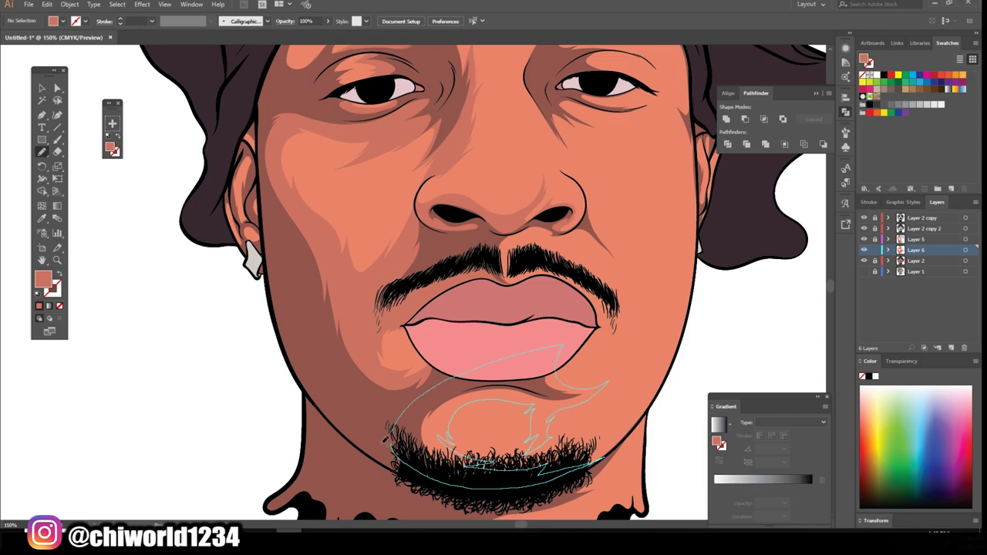
left_click_drag(385, 438, 387, 437)
Lighten the left eyelid, the forehead under the durag, and the inner brows and nose bridge.
key("ctrl+0")
key("ctrl+plus")
key("ctrl+plus")
key("ctrl+plus")
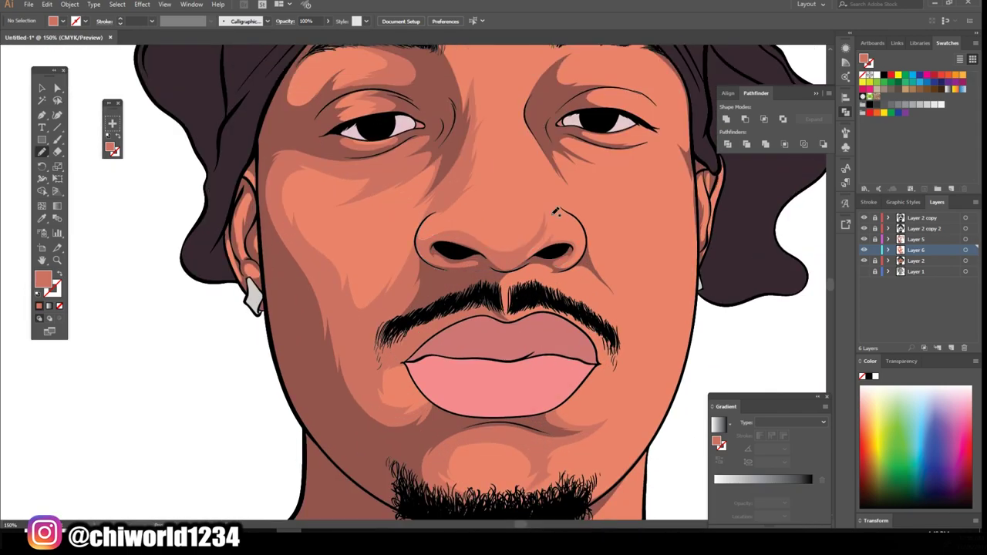
left_click_drag(318, 167, 320, 165)
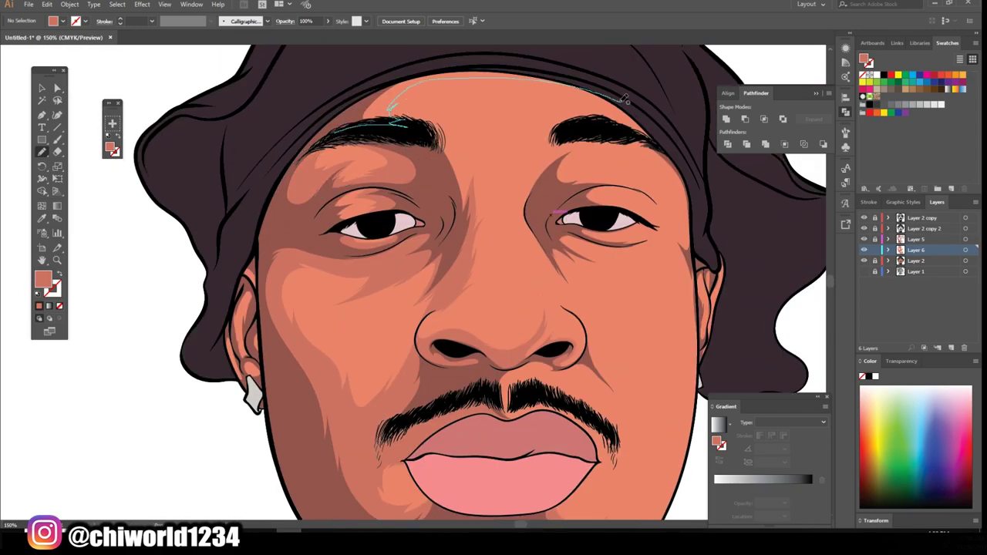
left_click_drag(624, 98, 625, 99)
key("ctrl+0")
key("ctrl+plus")
key("ctrl+plus")
key("ctrl+plus")
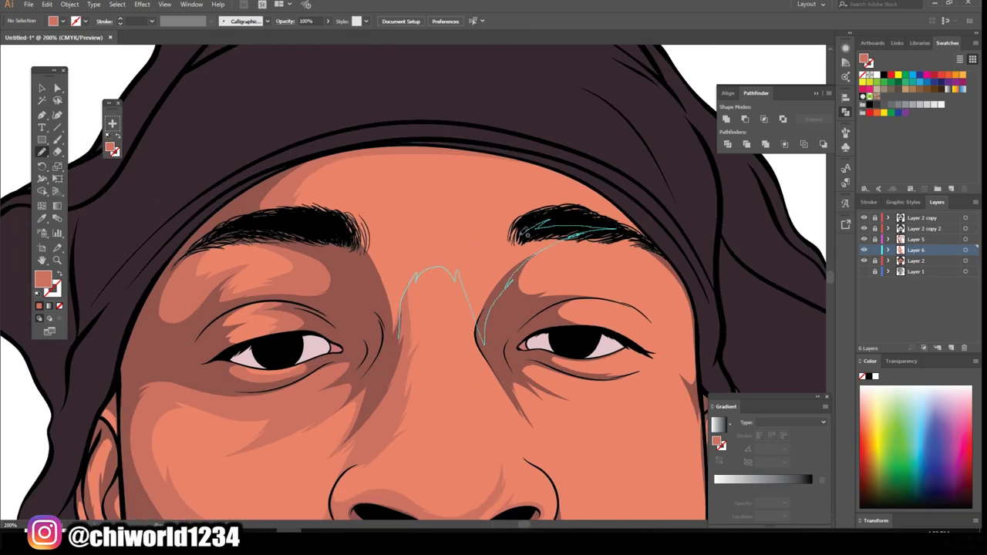
left_click_drag(525, 230, 525, 231)
Zoom and scroll around the eyes and forehead to review the painted tones across the face.
key("ctrl+0")
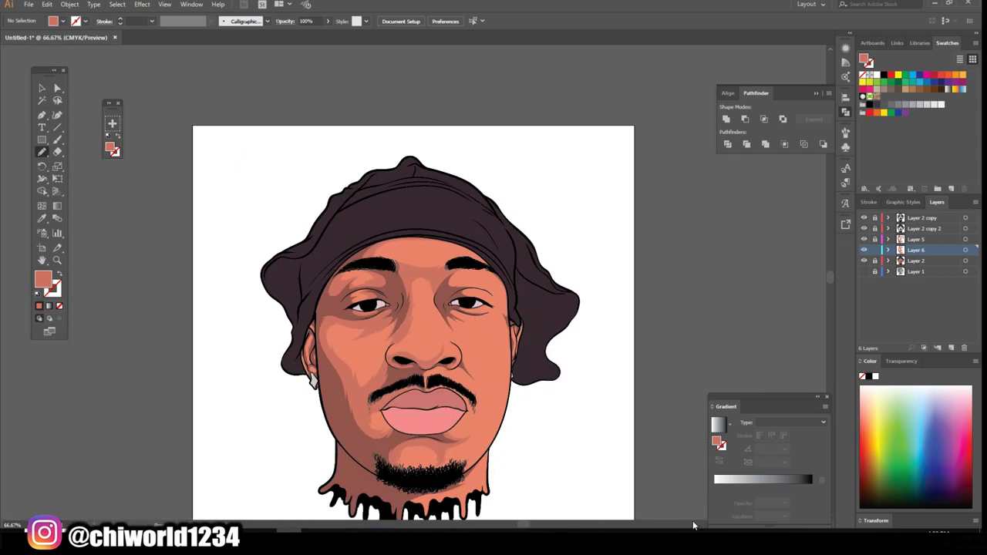
key("ctrl+plus")
key("ctrl+plus")
key("ctrl+plus")
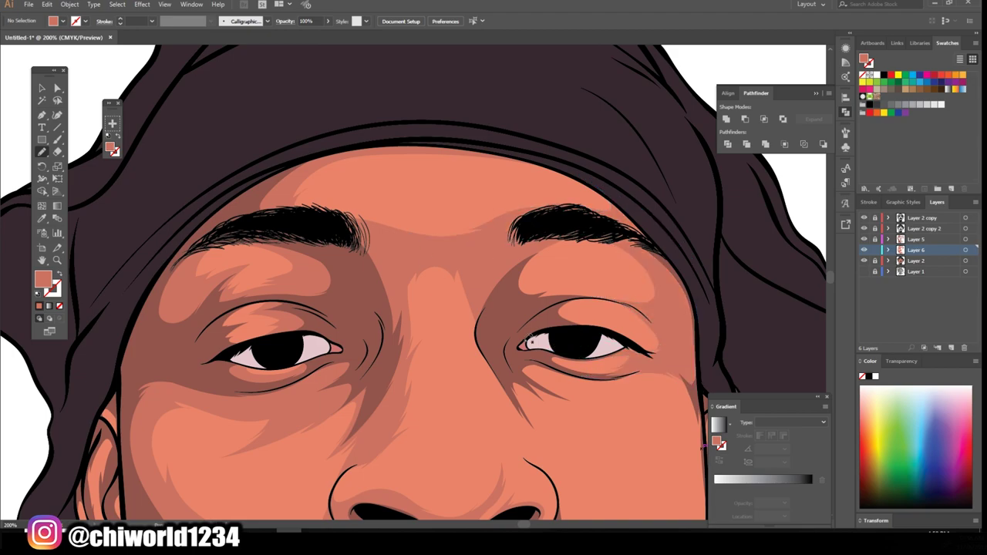
scroll(614, 300, "down", 5)
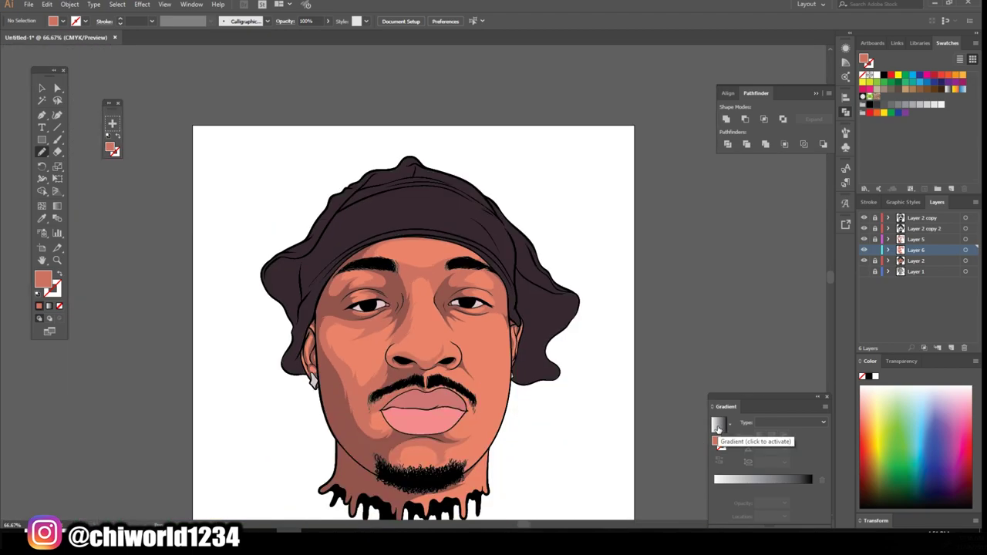
scroll(400, 196, "up", 5)
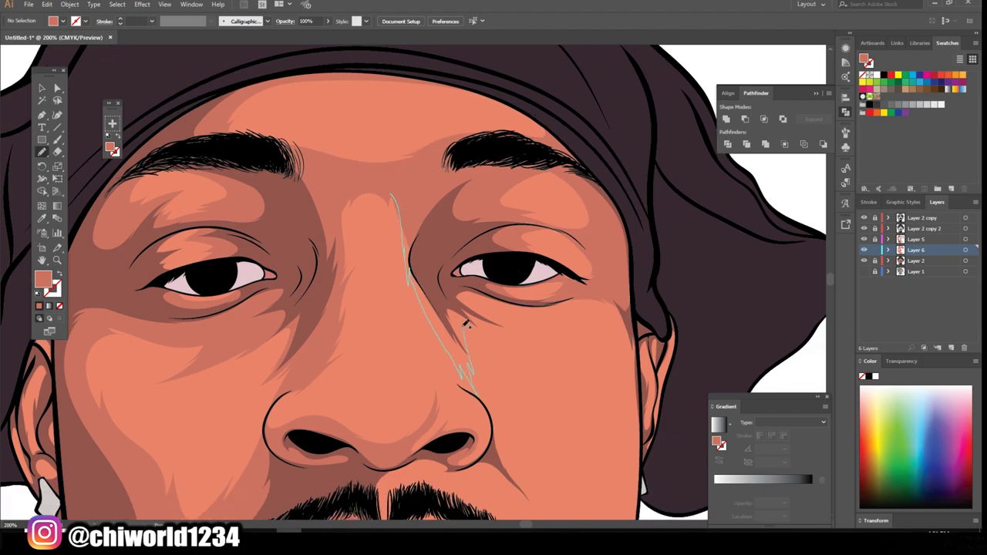
scroll(470, 312, "down", 2)
scroll(435, 298, "up", 2)
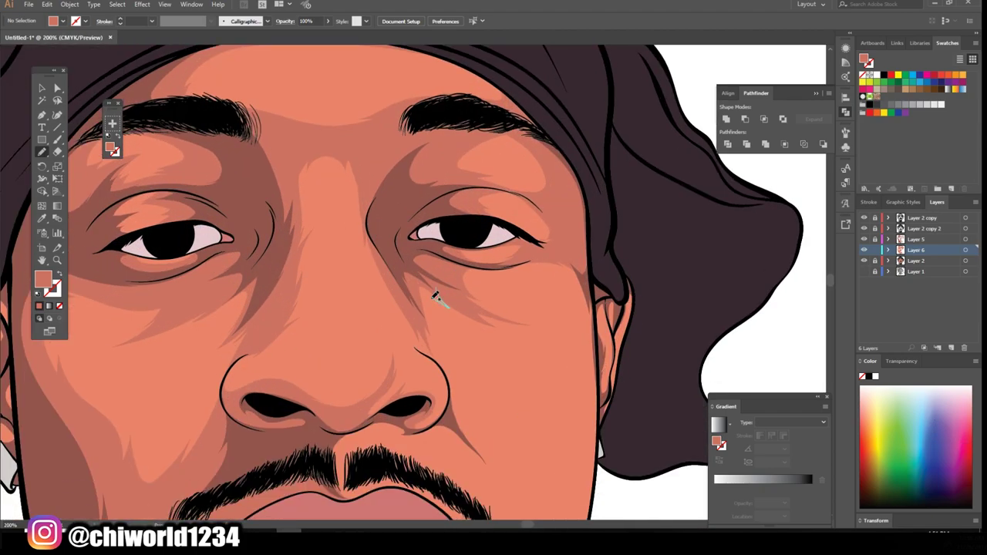
scroll(404, 330, "down", 2)
scroll(404, 330, "down", 1)
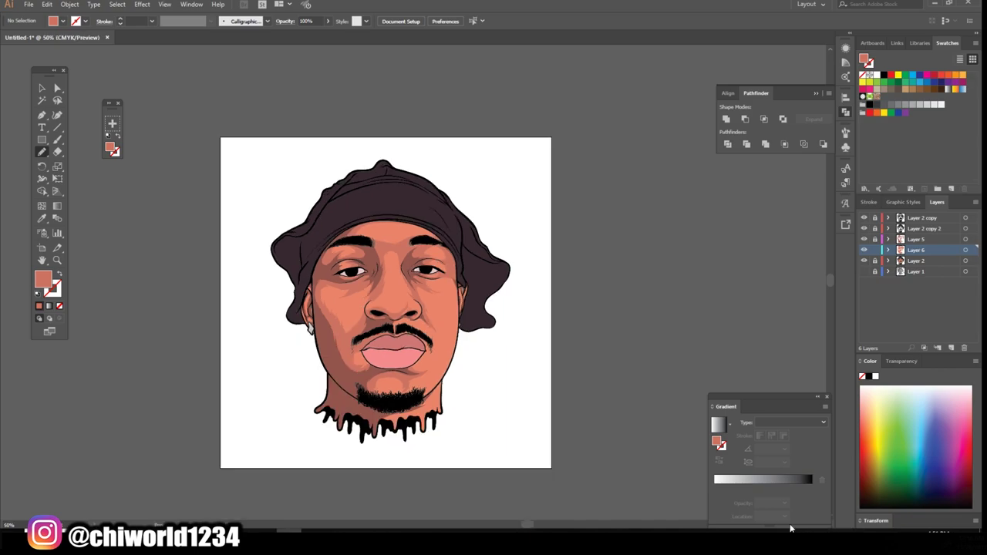
scroll(657, 461, "up", 2)
scroll(312, 376, "up", 2)
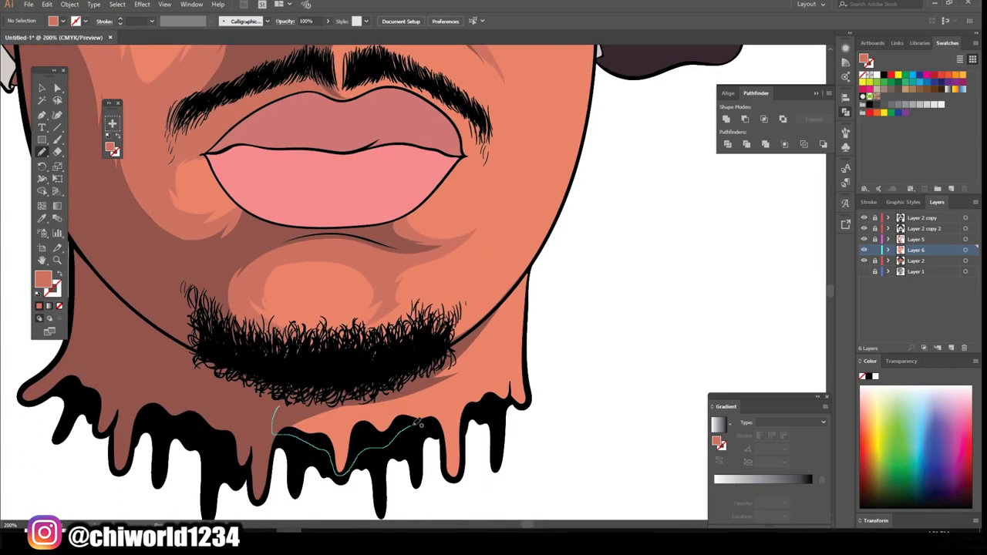
scroll(499, 369, "down", 3)
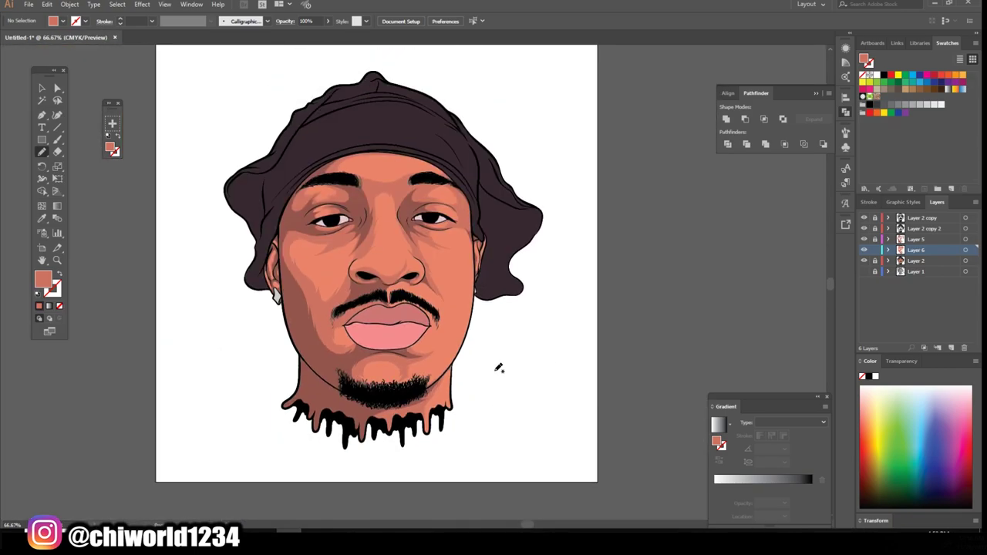
scroll(355, 254, "up", 4)
scroll(435, 230, "up", 3)
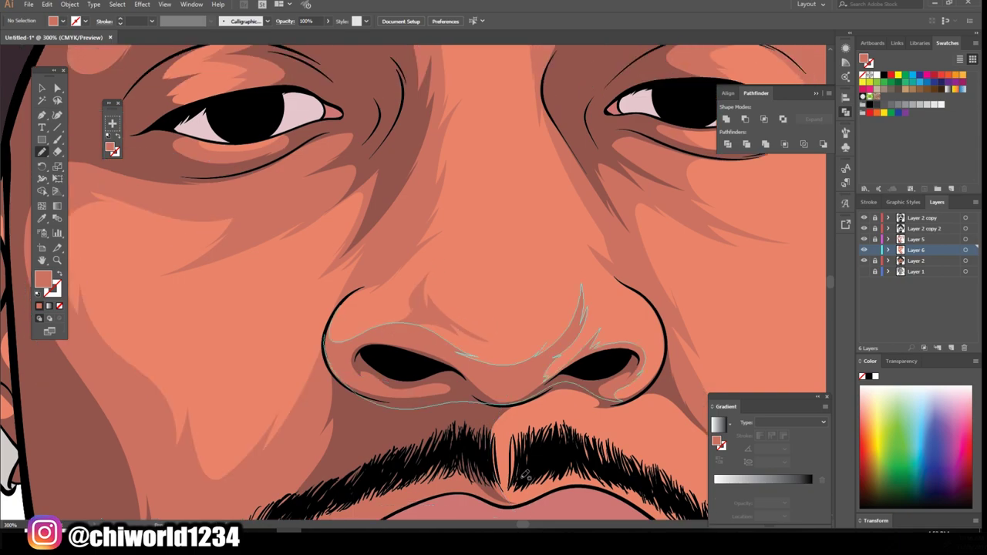
key("ctrl+minus")
key("ctrl+minus")
key("ctrl+minus")
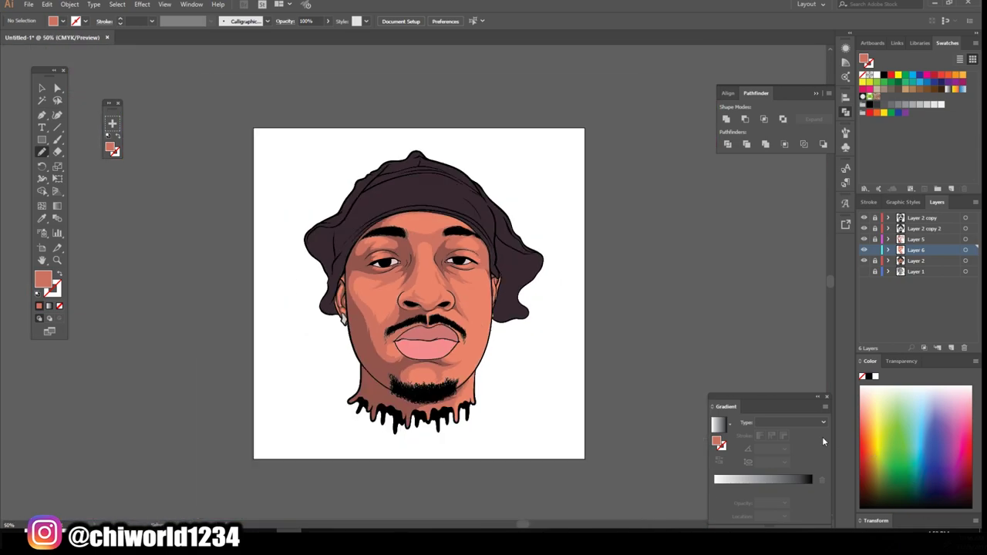
key("ctrl+minus")
key("ctrl+1")
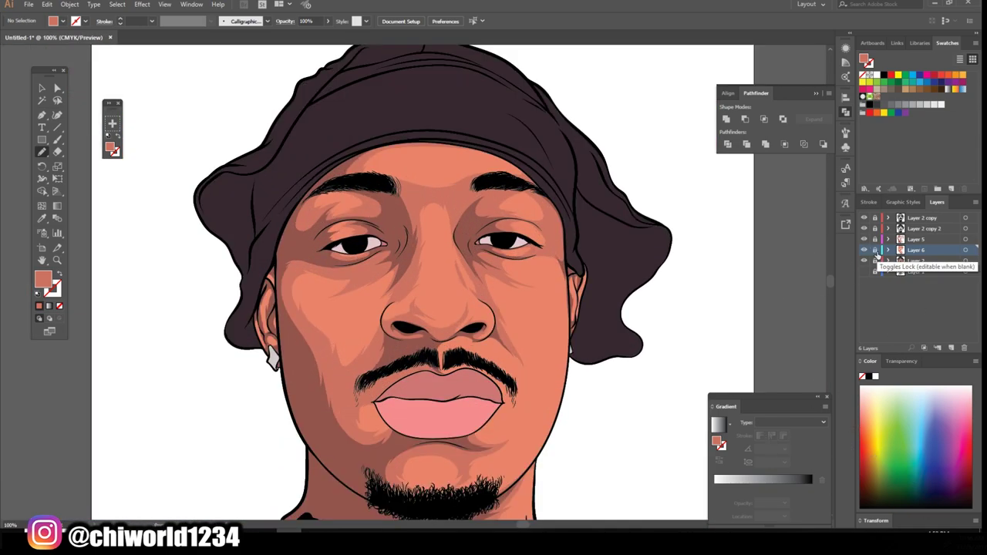
key("ctrl+plus")
Add a new layer below Layer 6 and set a lighter salmon fill.
left_click(951, 347)
left_click_drag(918, 265, 918, 267)
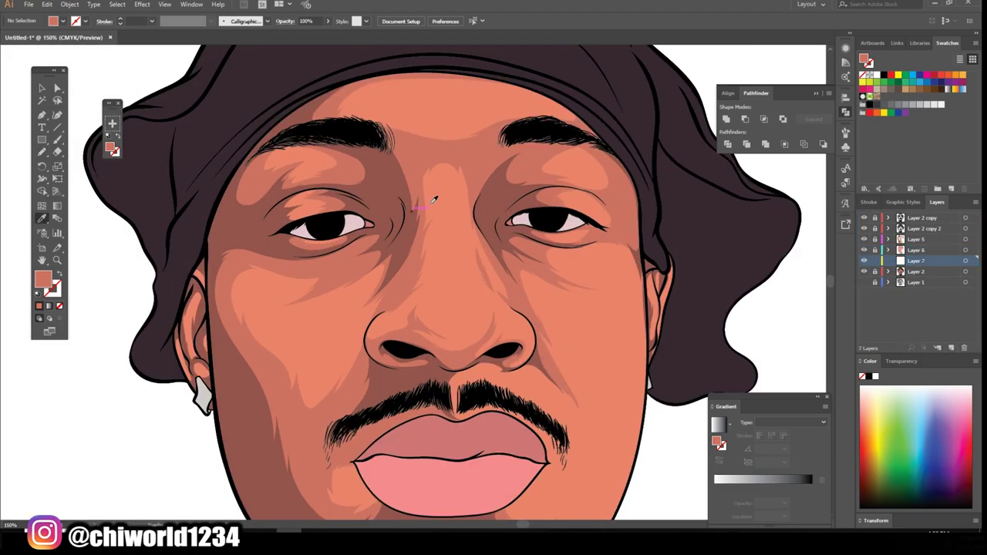
double_click(42, 279)
left_click(75, 33)
left_click(320, 37)
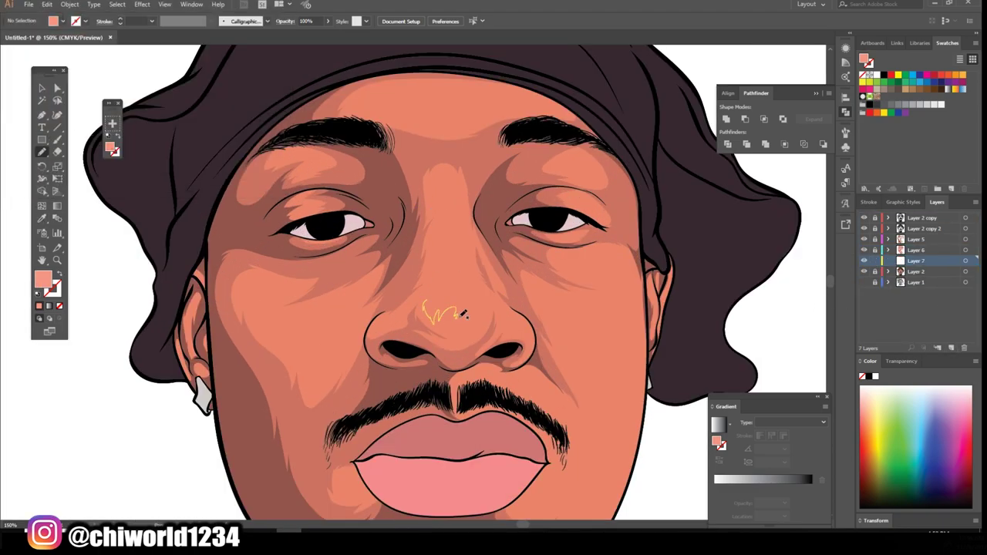
Blob-brush salmon highlights on the nose, nose bridge, forehead and cheek.
left_click_drag(463, 313, 465, 314)
left_click_drag(455, 225, 454, 223)
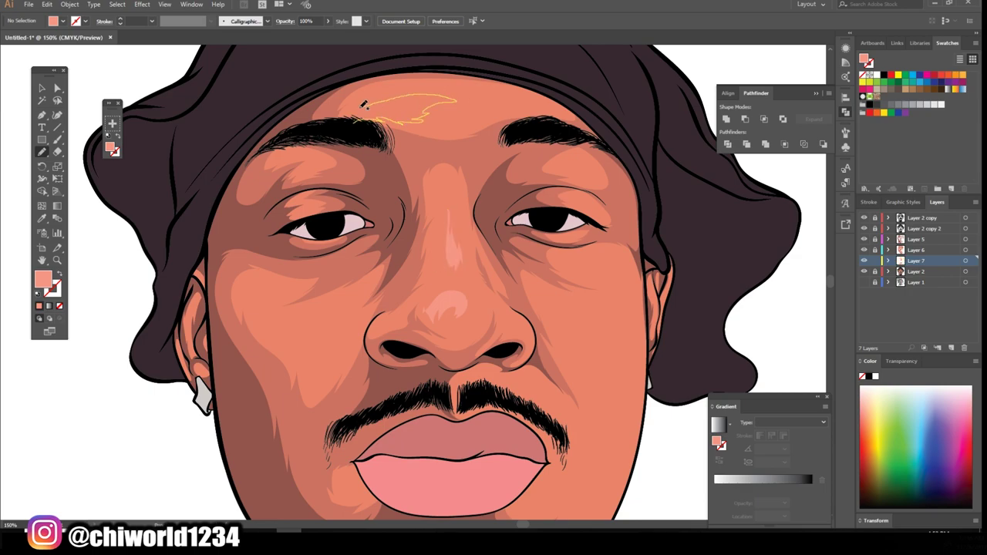
left_click_drag(363, 104, 364, 105)
key("ctrl+minus")
key("ctrl+minus")
key("ctrl+minus")
key("ctrl+plus")
key("ctrl+plus")
key("ctrl+plus")
left_click_drag(545, 203, 547, 207)
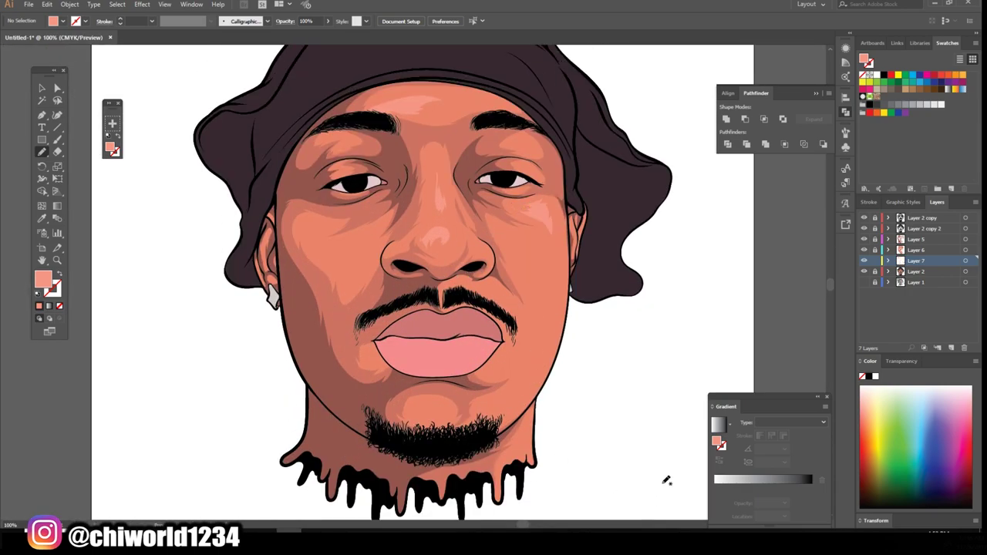
Paint highlights down the right cheek and beside the moustache, then zoom out to review.
key("ctrl+plus")
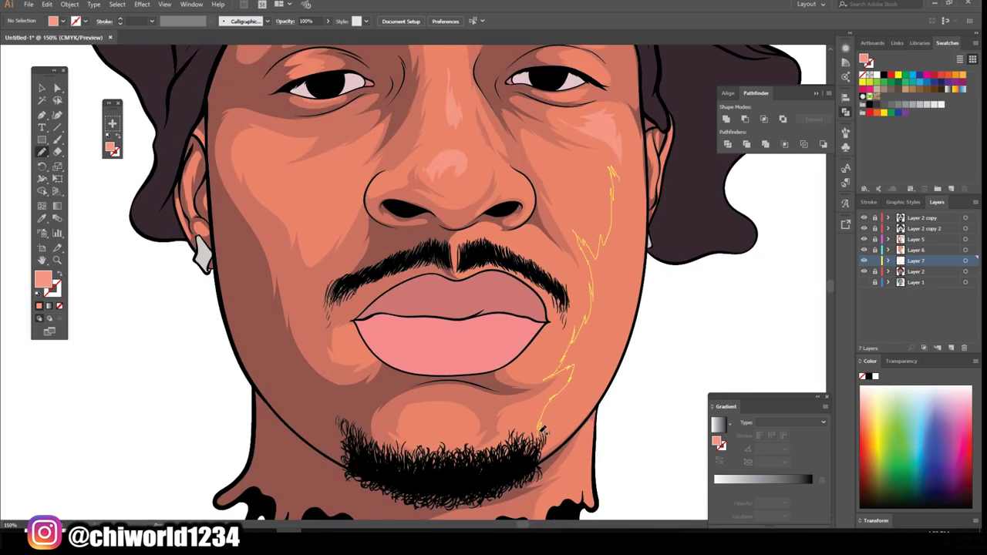
left_click_drag(636, 219, 634, 224)
key("ctrl+minus")
key("ctrl+minus")
key("ctrl+minus")
key("ctrl+plus")
key("ctrl+plus")
key("ctrl+plus")
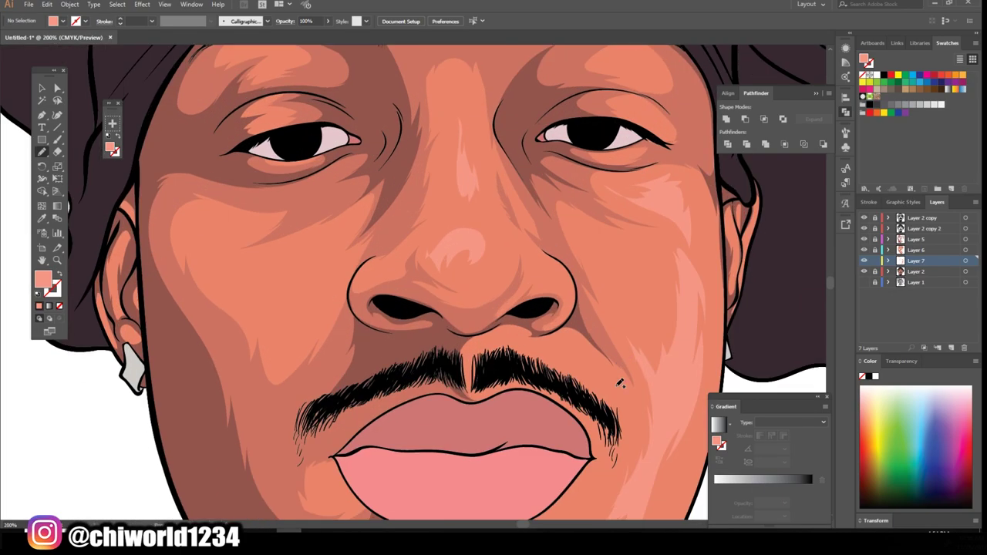
left_click_drag(521, 347, 520, 349)
key("ctrl+minus")
key("ctrl+minus")
key("ctrl+plus")
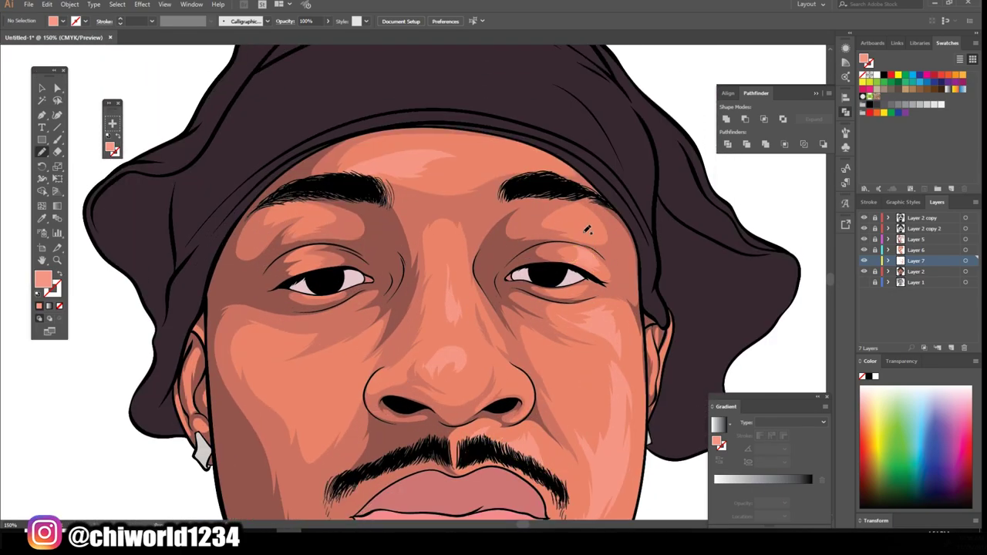
key("ctrl+minus")
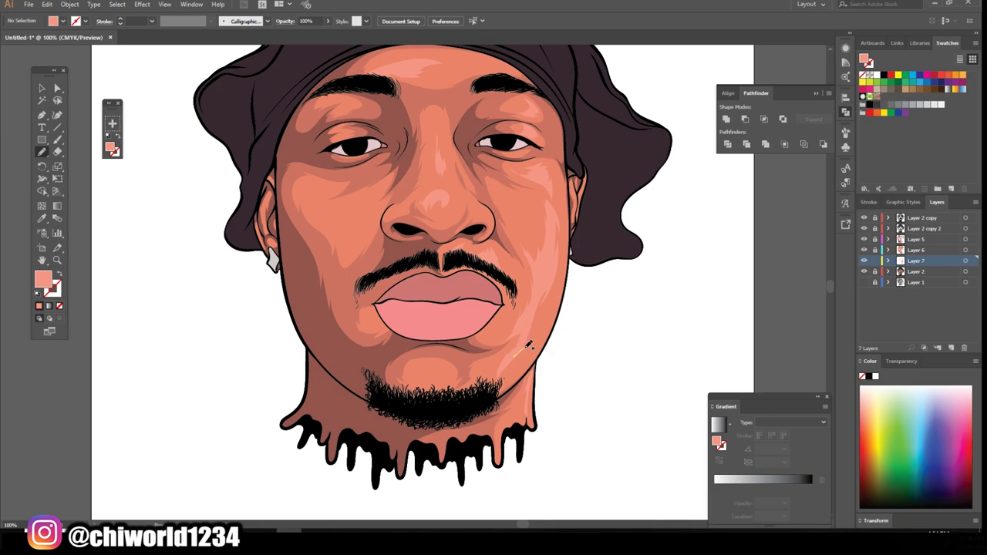
key("ctrl+minus")
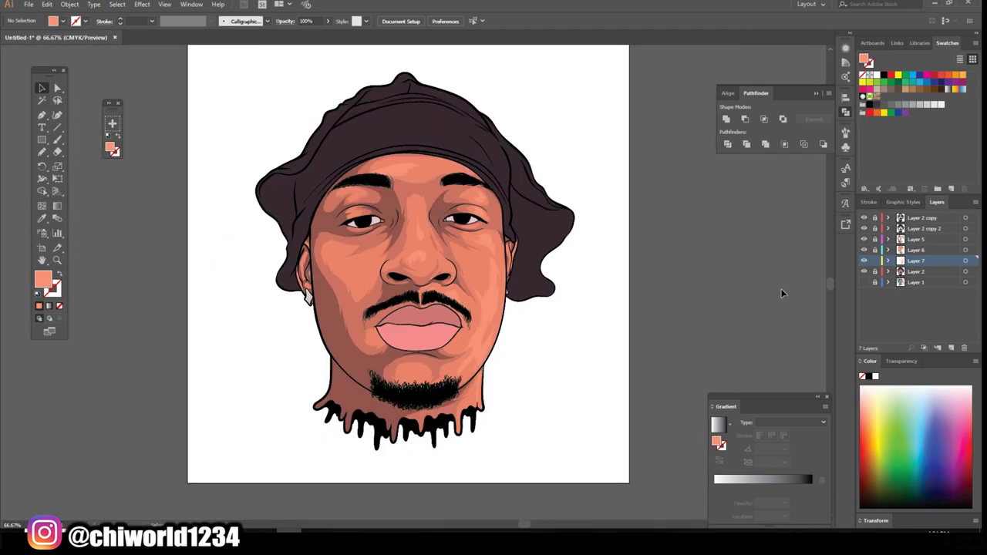
key("ctrl+minus")
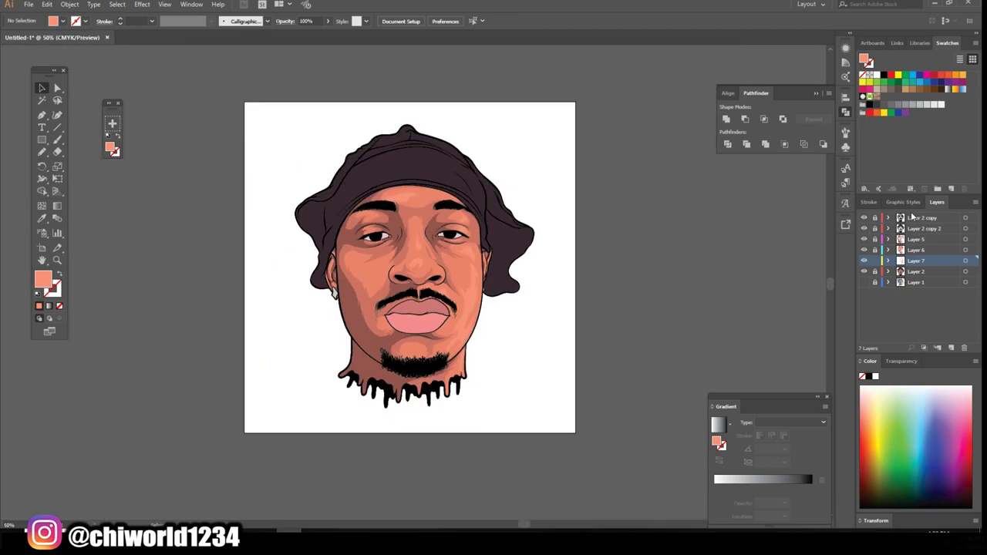
key("ctrl+l")
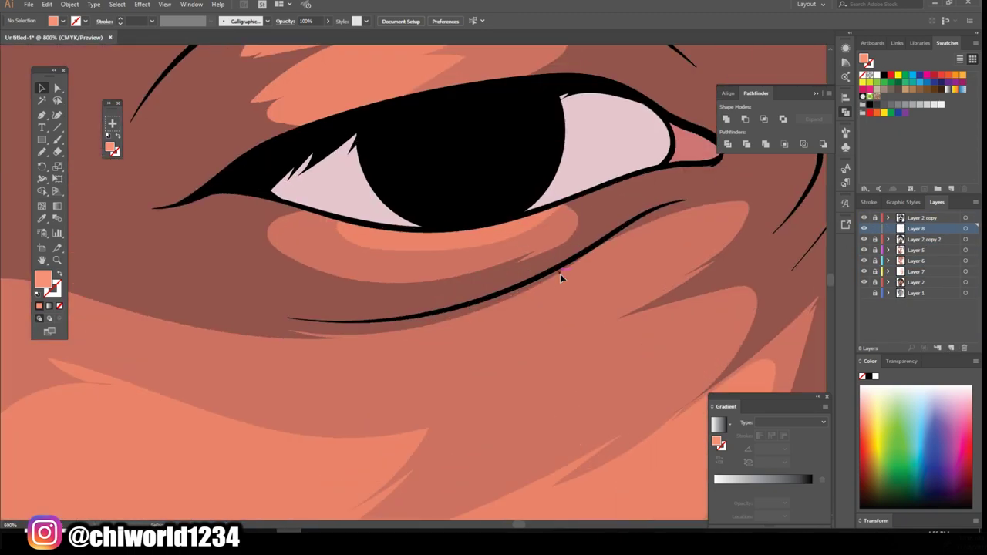
Draw mauve shadow shapes in the eye whites and eye corners.
key("Return")
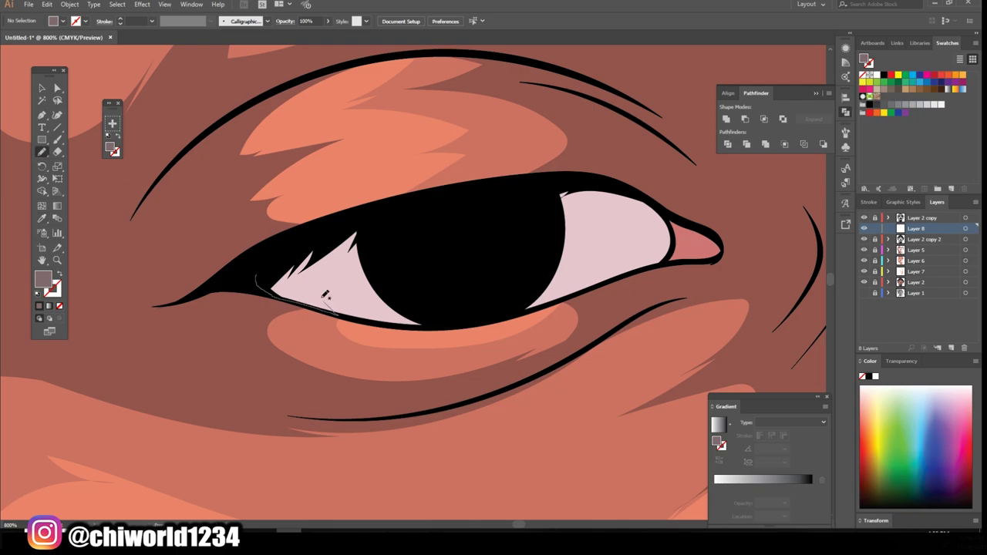
left_click_drag(324, 295, 644, 267)
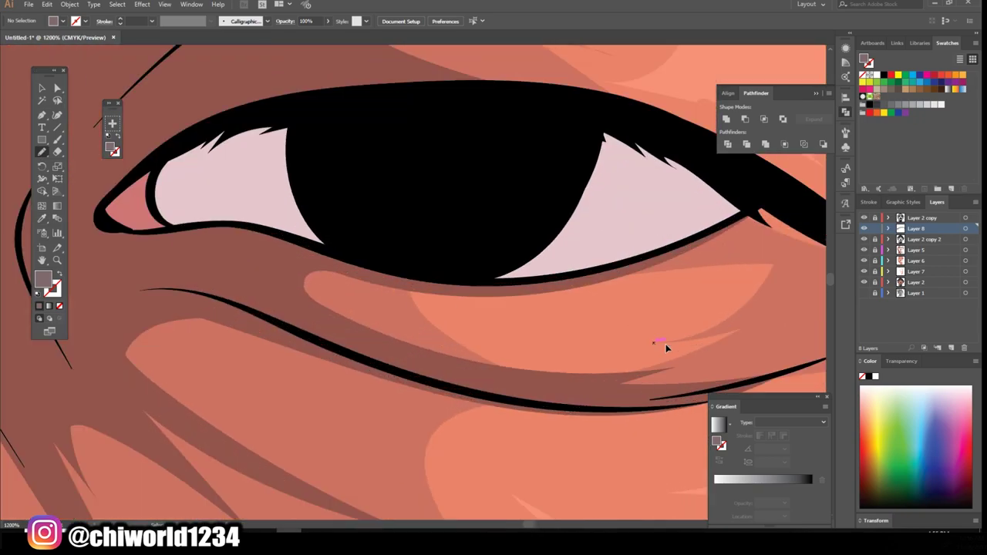
left_click_drag(199, 191, 146, 267)
left_click_drag(550, 216, 639, 315)
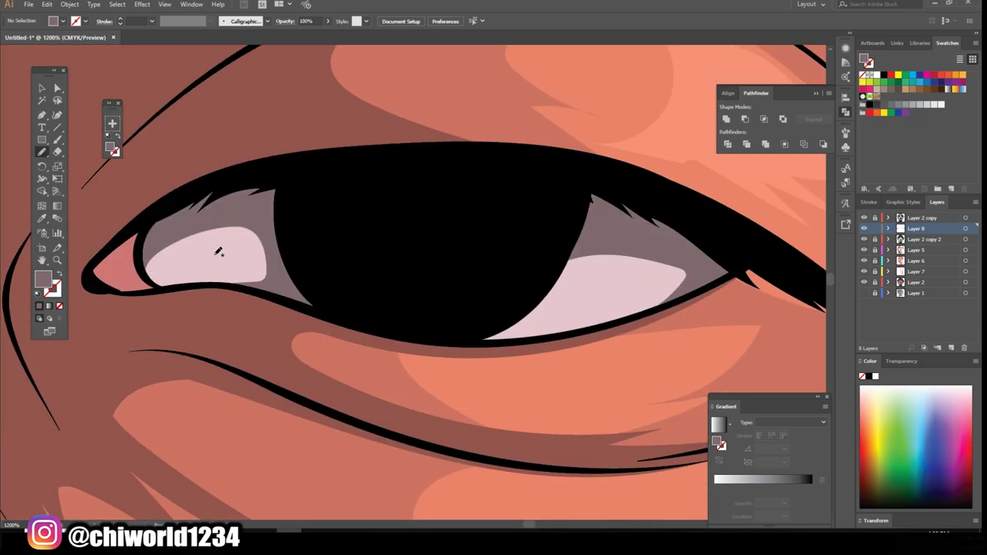
scroll(484, 396, "down", 5)
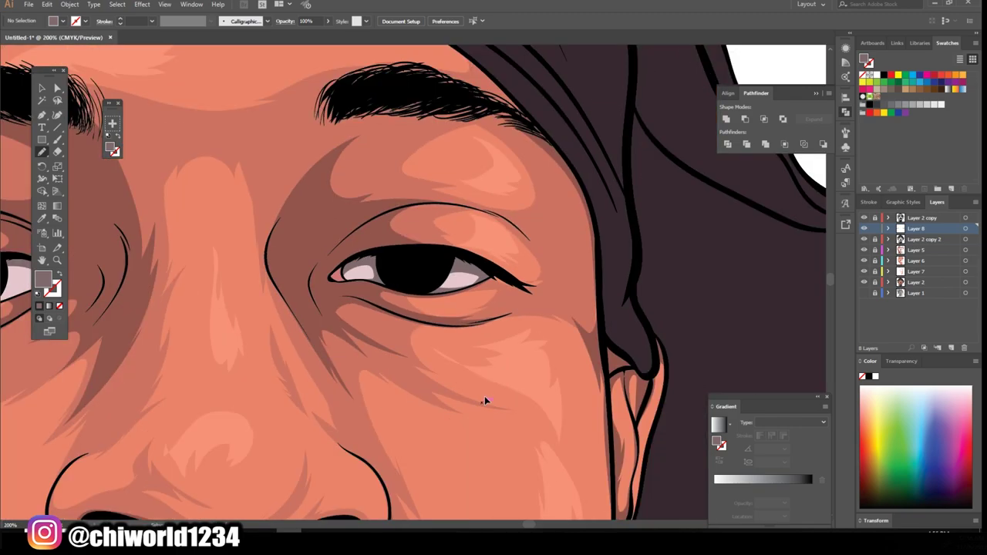
scroll(385, 280, "up", 6)
mouse_move(217, 374)
left_mouse_down()
mouse_move(288, 356)
mouse_move(474, 258)
left_mouse_up()
scroll(478, 441, "down", 5)
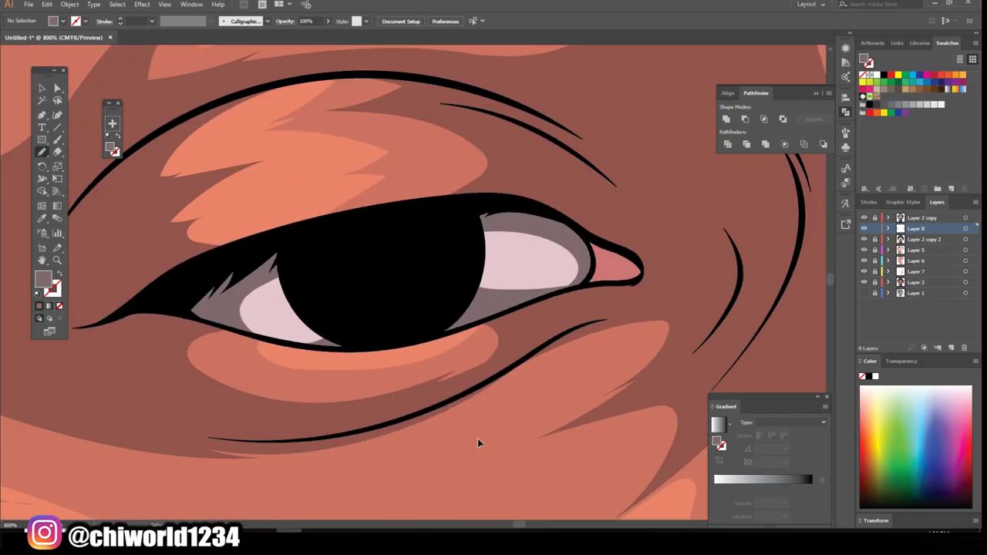
scroll(538, 347, "down", 5)
scroll(416, 332, "up", 4)
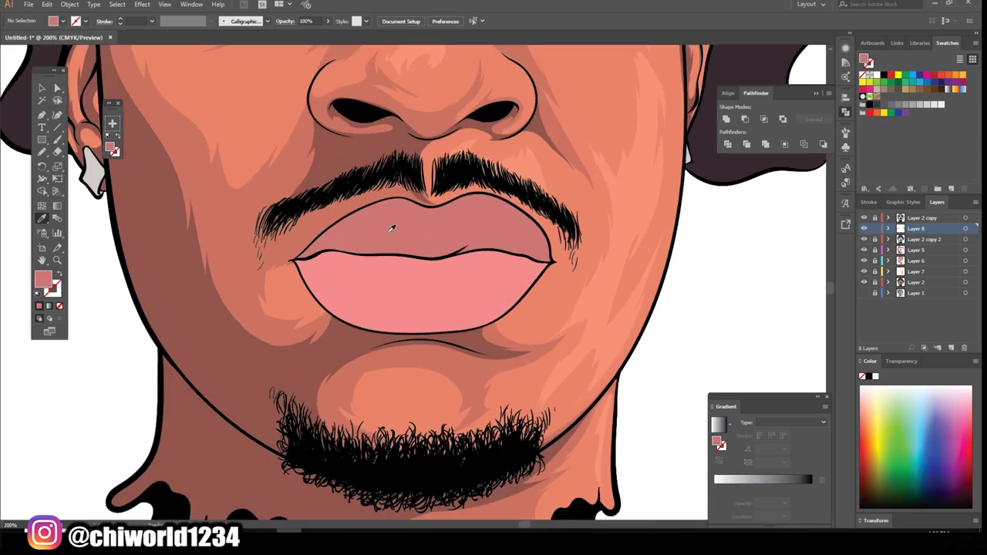
Switch to a darker lip shadow colour and outline a shadow shape on the upper lip.
double_click(43, 279)
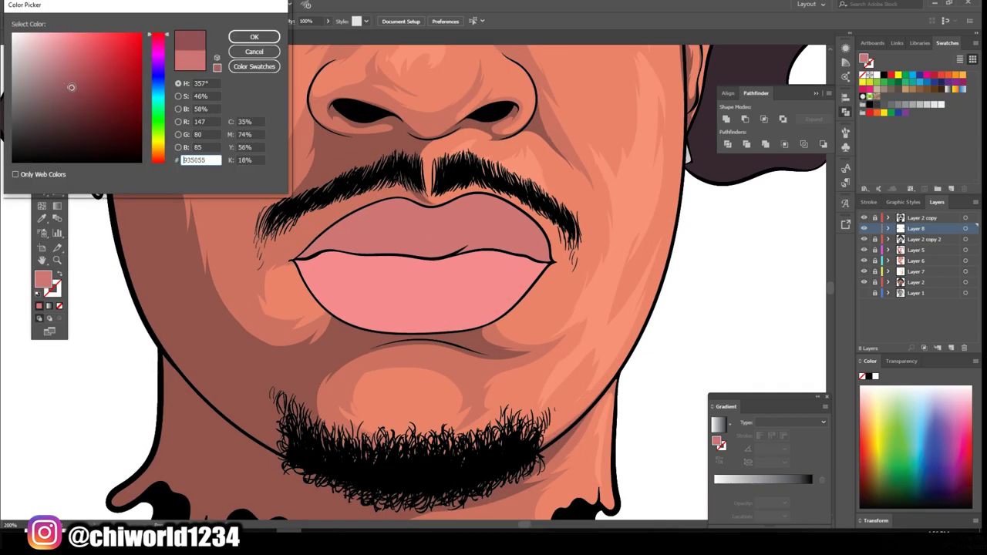
key("Return")
scroll(504, 270, "up", 3)
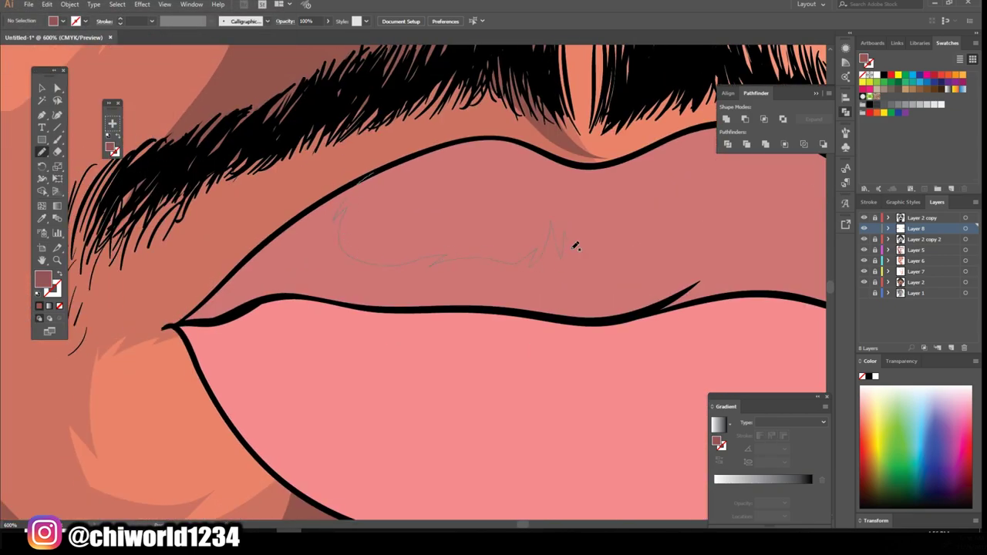
left_click_drag(575, 245, 409, 309)
left_click_drag(194, 313, 263, 245)
Finish the shading stroke along the lip line, scrolling to inspect the mouth.
scroll(262, 246, "down", 5)
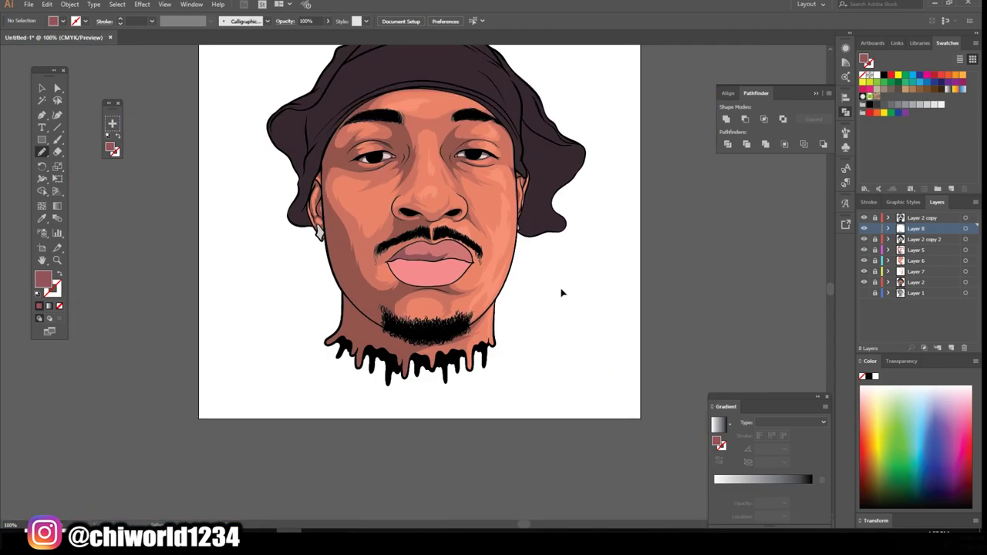
scroll(283, 306, "up", 5)
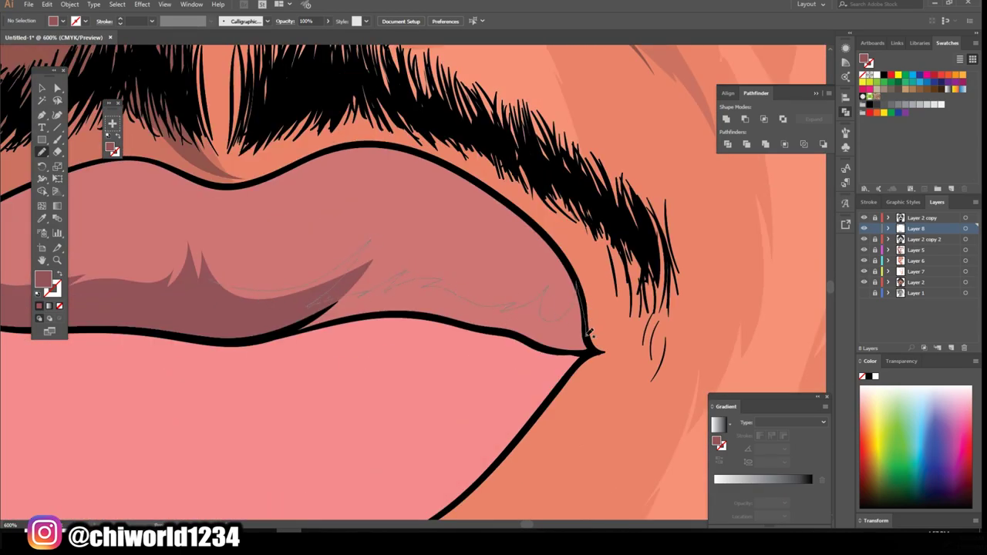
scroll(228, 340, "down", 2)
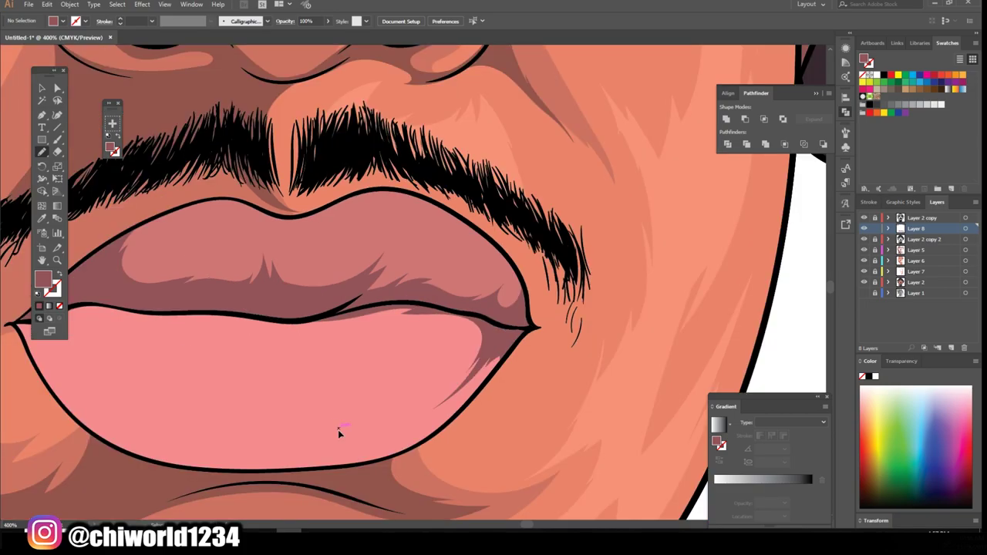
scroll(385, 363, "left", 3)
scroll(220, 273, "down", 1)
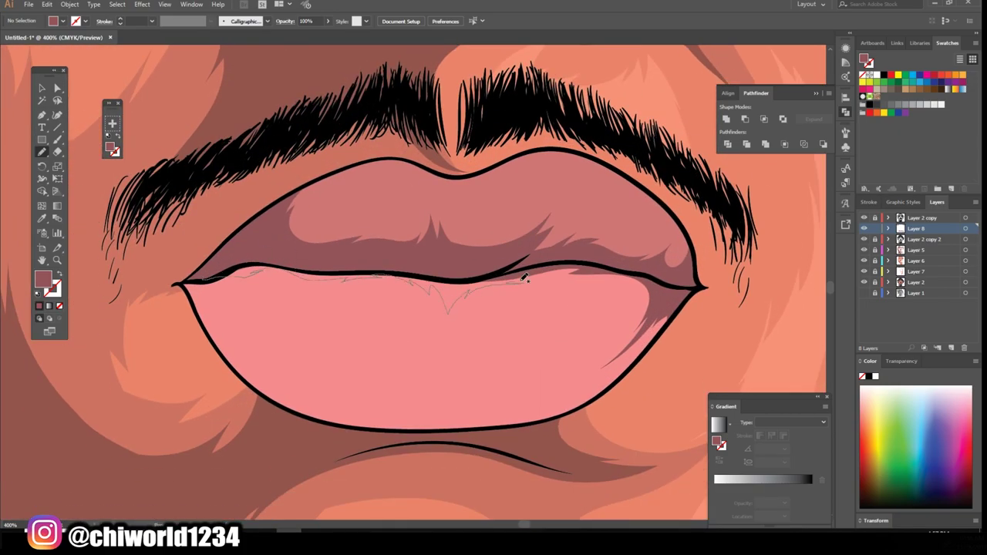
left_click_drag(524, 277, 524, 279)
scroll(524, 279, "down", 3)
scroll(485, 385, "down", 5)
scroll(474, 183, "up", 4)
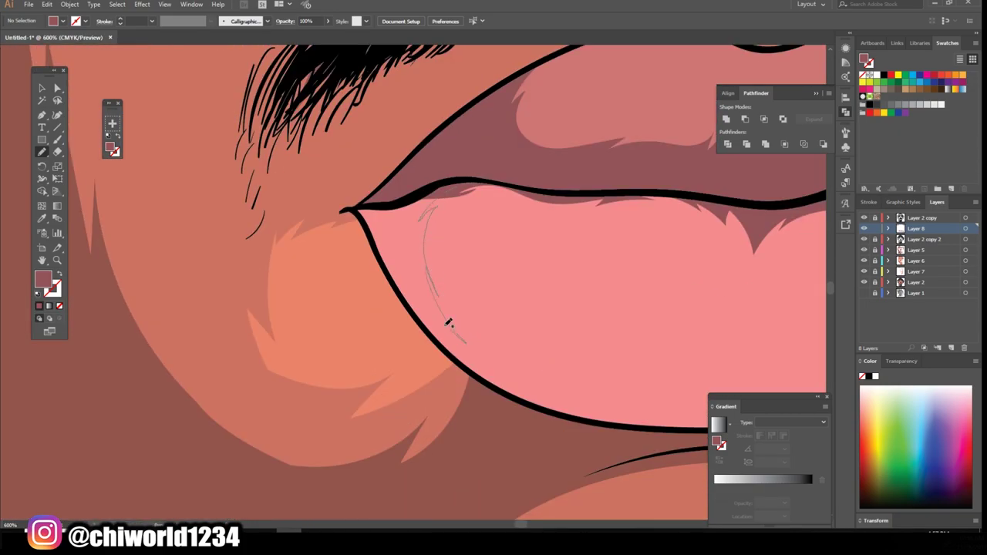
scroll(356, 206, "down", 5)
scroll(694, 282, "up", 4)
scroll(372, 162, "up", 3)
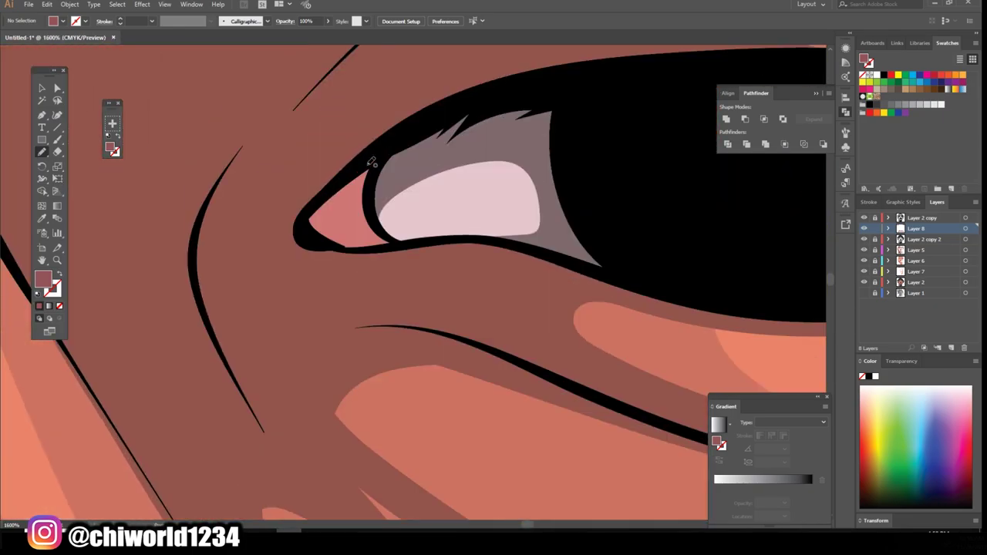
scroll(399, 378, "down", 5)
scroll(399, 375, "up", 4)
scroll(409, 233, "up", 1)
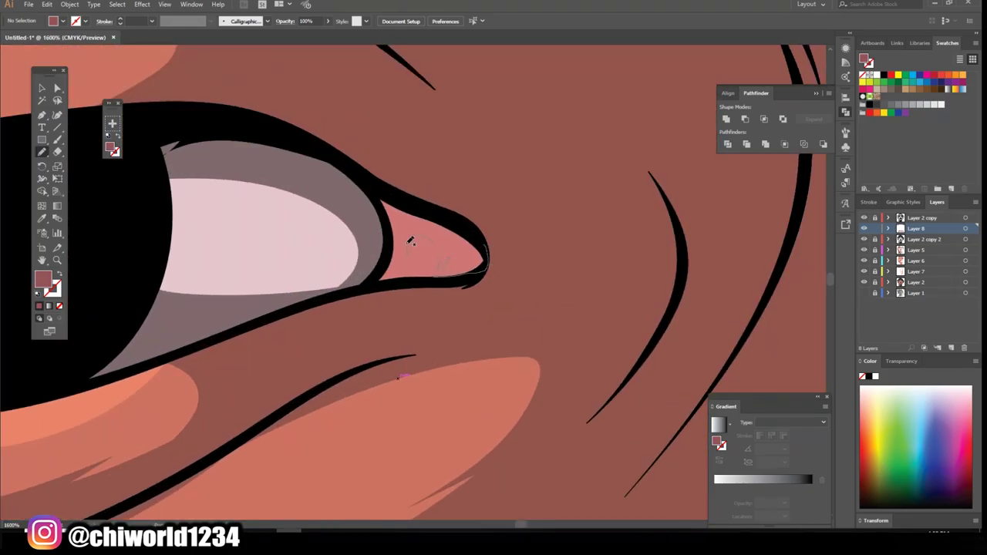
scroll(582, 516, "down", 6)
On a new layer, pencil a lighter pink highlight shape across the lower lip.
left_click(951, 348)
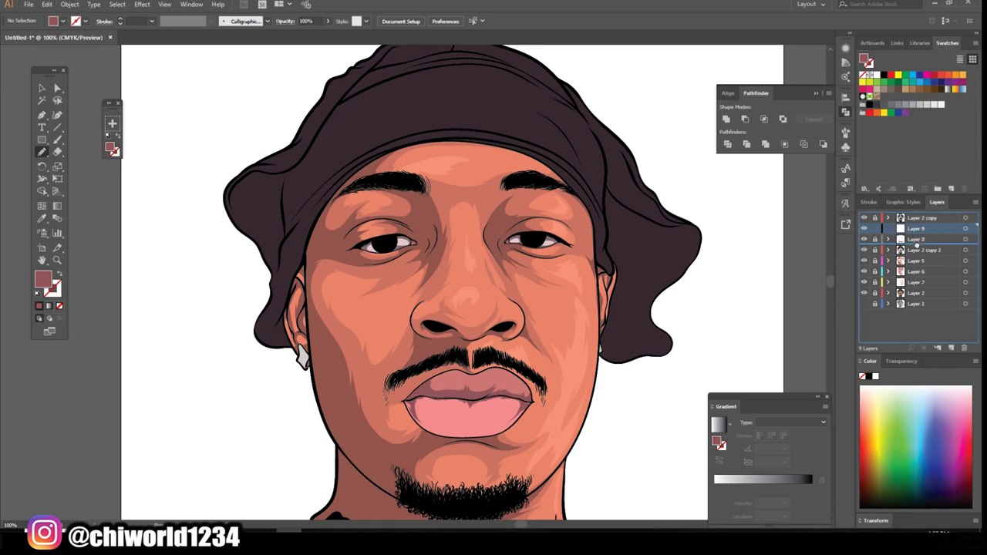
scroll(467, 389, "up", 4)
double_click(42, 279)
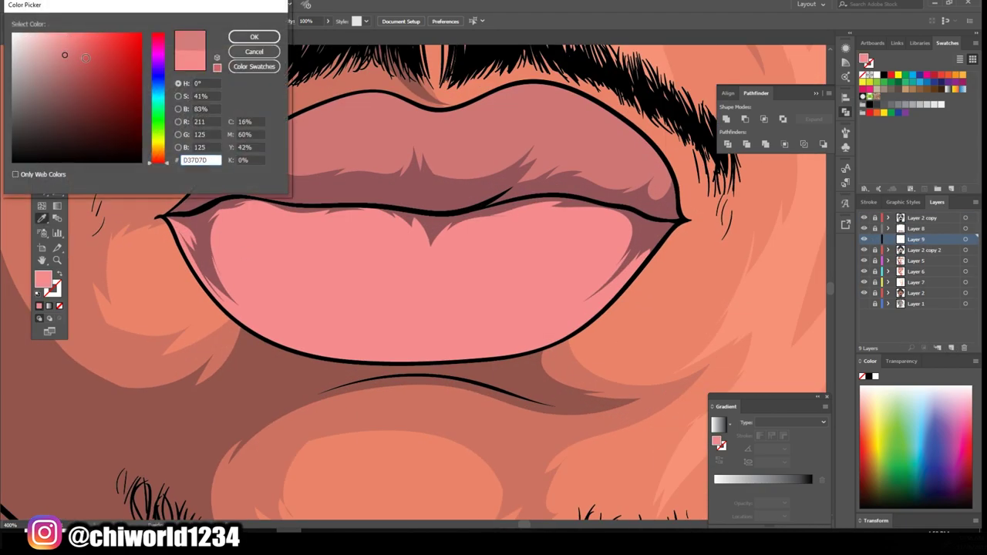
left_click_drag(72, 50, 72, 39)
key("Return")
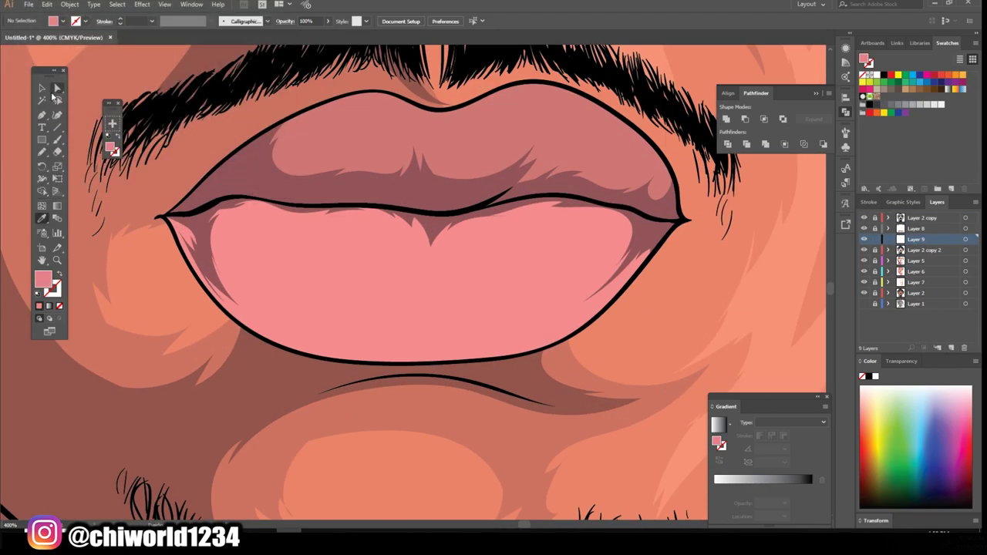
key("n")
left_click_drag(626, 210, 240, 254)
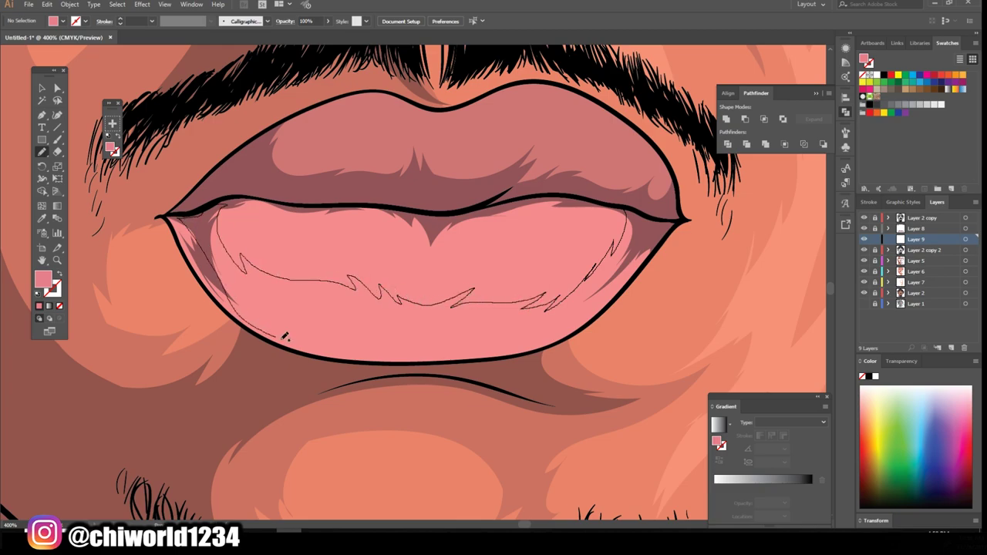
left_click_drag(285, 336, 664, 225)
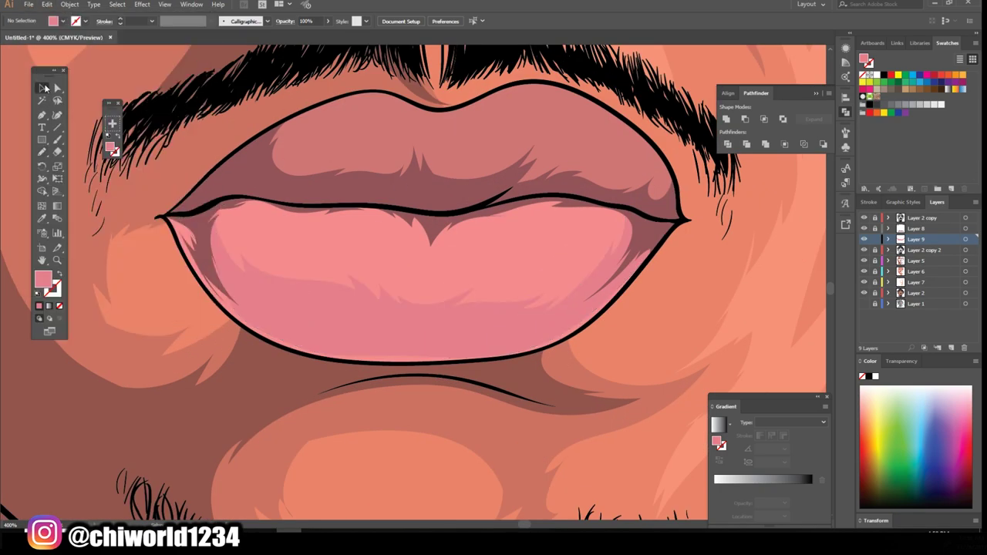
Warm the lower-lip highlight with a touch of yellow via Adjust Colors, and add more highlight strokes.
left_click(47, 4)
left_click(254, 213)
left_click_drag(95, 88, 98, 88)
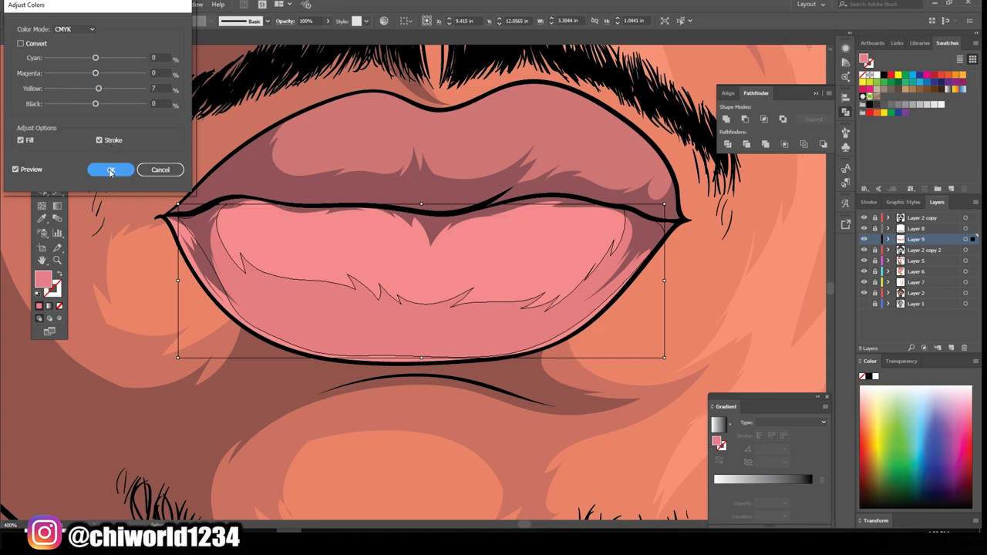
left_click(110, 169)
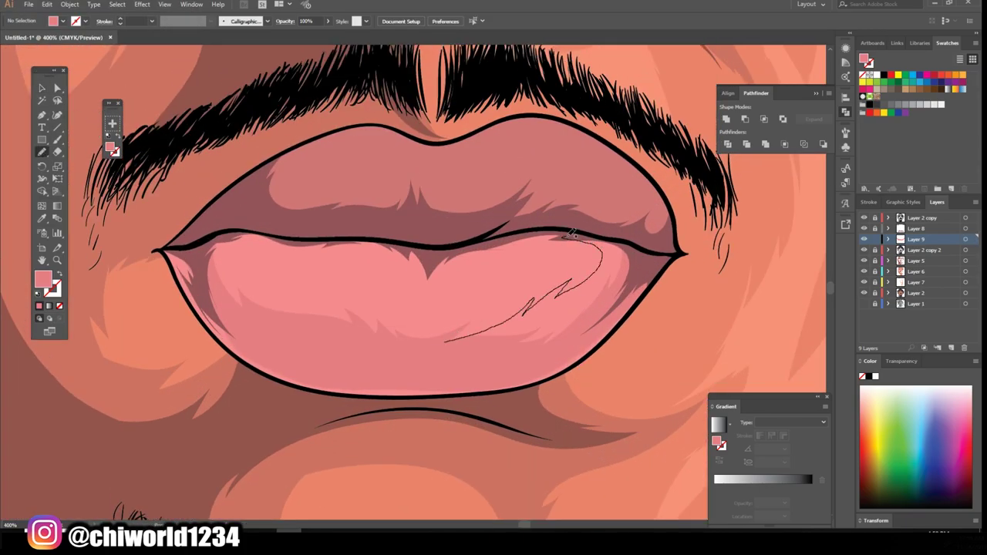
left_click_drag(570, 233, 572, 235)
left_click_drag(351, 336, 180, 273)
left_click_drag(400, 356, 393, 374)
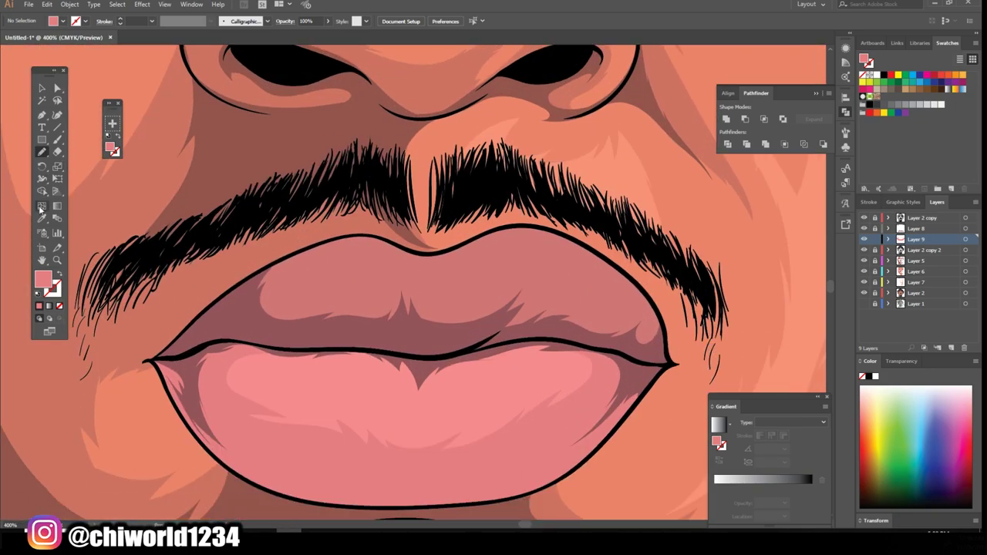
Sample the mauve fill and pencil shade strokes across the upper lip.
key("i")
double_click(42, 279)
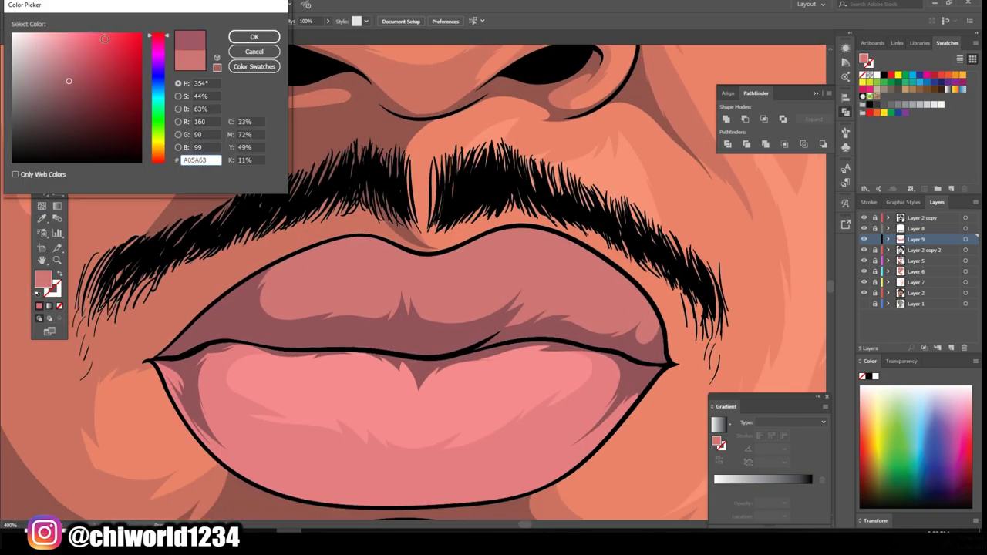
left_click(253, 36)
key("n")
left_click_drag(381, 333, 438, 324)
left_click_drag(650, 286, 474, 289)
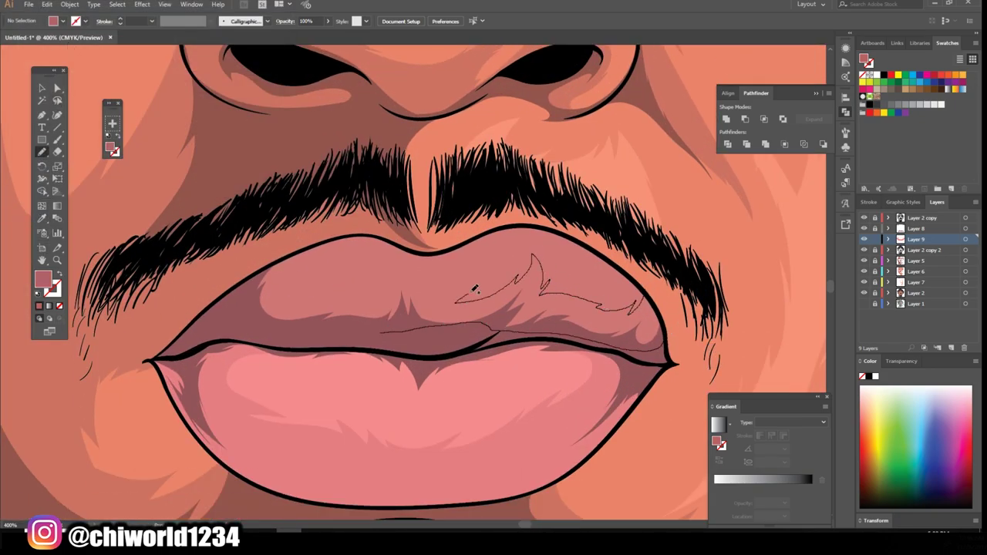
key("ctrl+0")
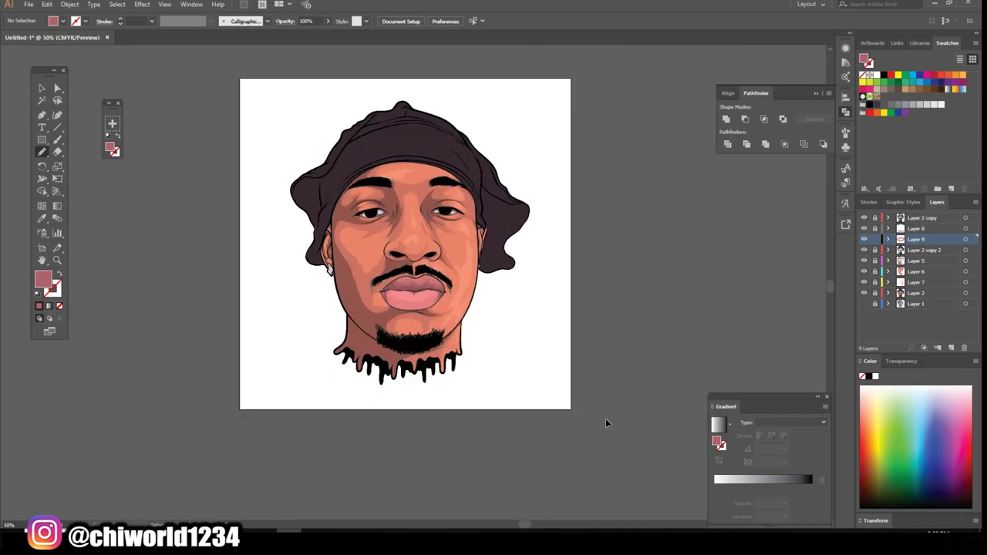
scroll(429, 289, "up", 5)
left_click_drag(430, 290, 192, 309)
Restore the lighter pink fill and fit the artboard to review the shaded portrait.
key("ctrl+0")
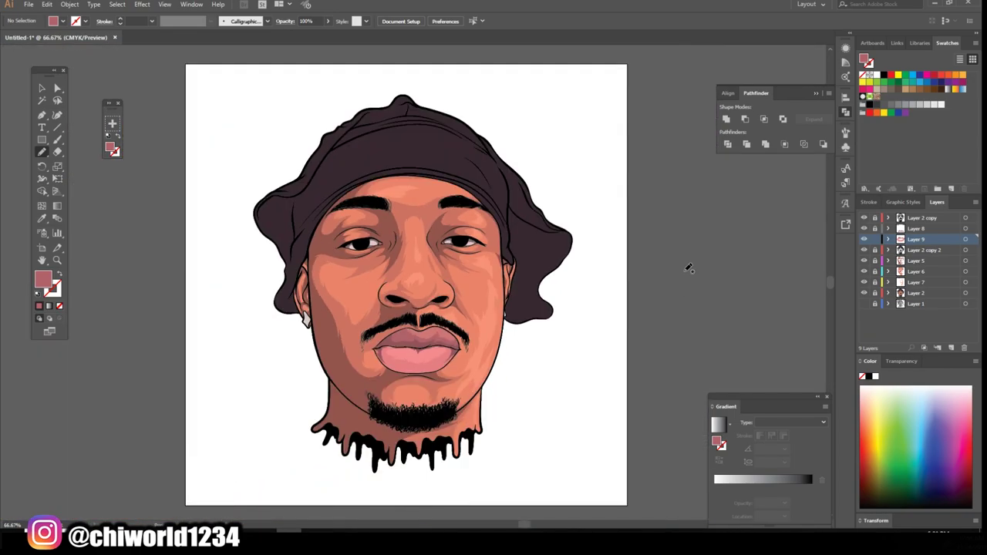
scroll(416, 347, "up", 5)
double_click(42, 279)
left_click(257, 38)
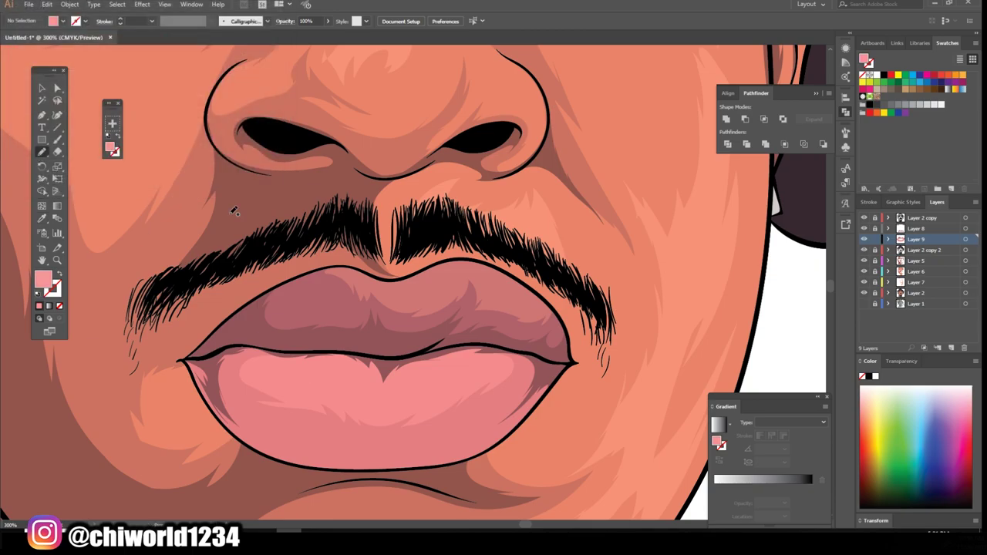
key("ctrl+0")
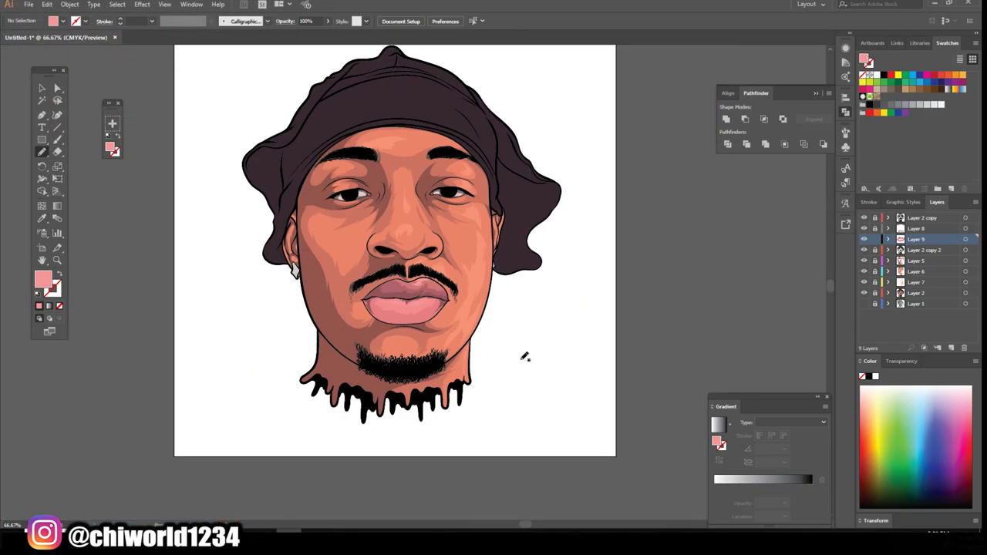
scroll(504, 286, "up", 5)
key("ctrl+1")
key("ctrl+0")
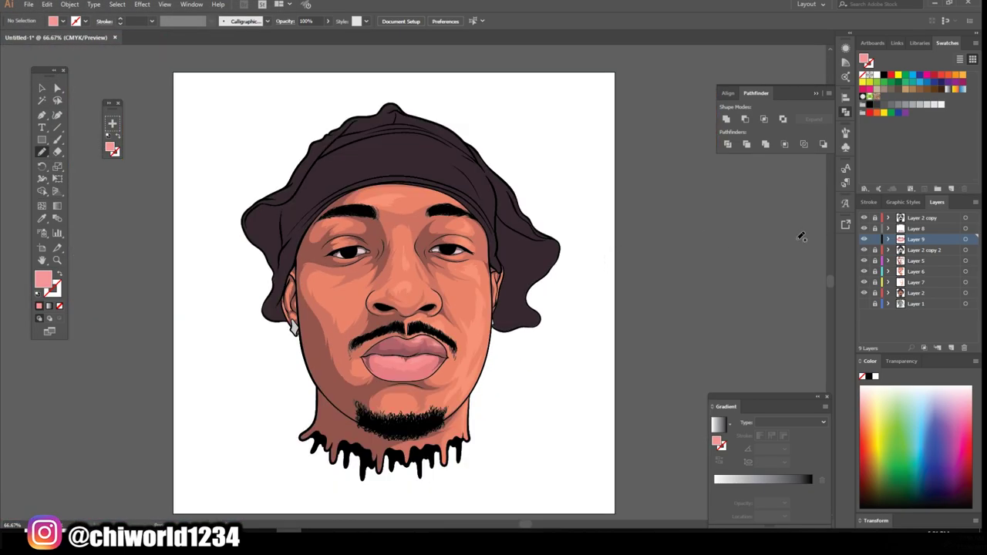
left_click(950, 348)
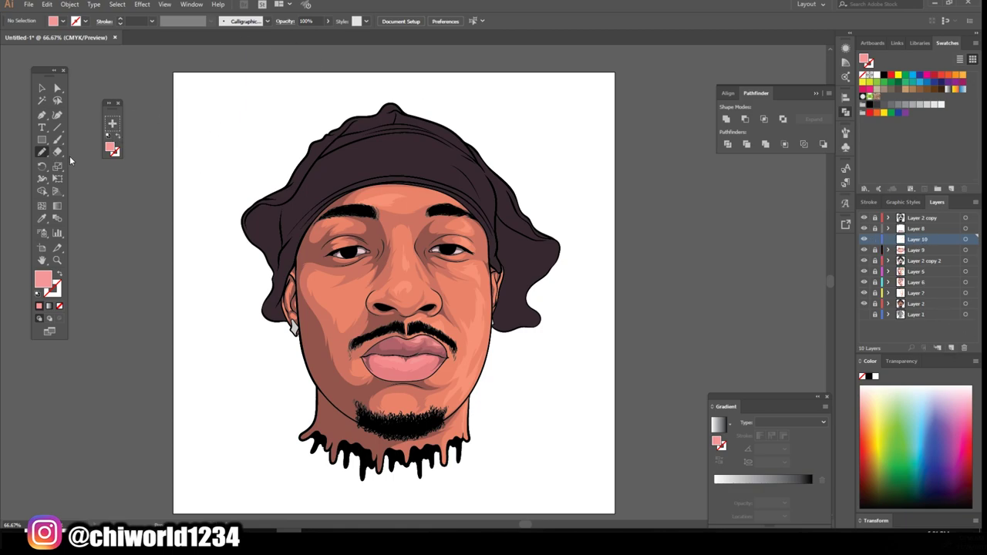
Sample the durag's dark brown and set it as the fill colour.
key("i")
left_click(401, 147)
double_click(42, 280)
left_click(260, 52)
Draw dark fold shapes down the durag's left side and across its top.
key("n")
scroll(631, 359, "up", 3)
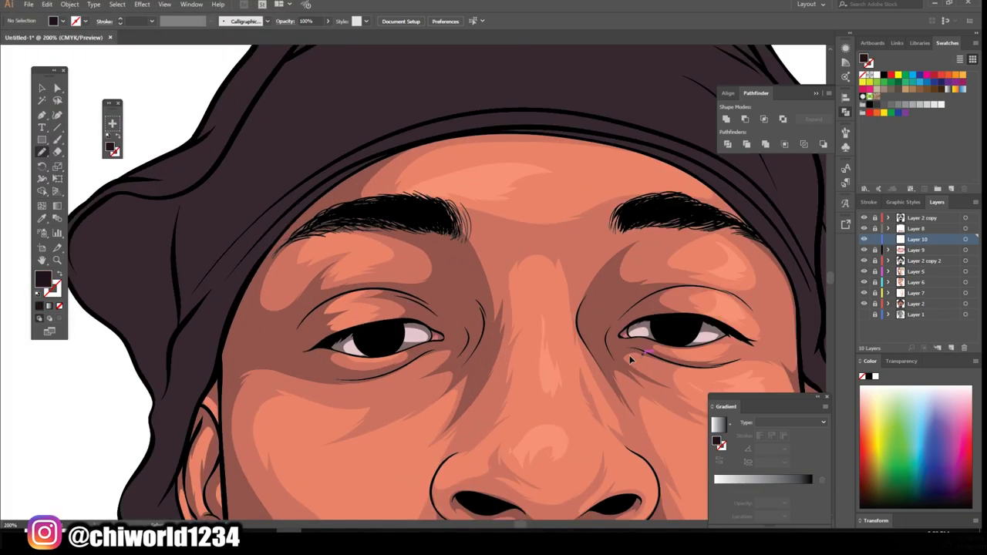
left_click_drag(631, 360, 754, 405)
left_click_drag(334, 393, 304, 446)
left_click_drag(310, 355, 300, 285)
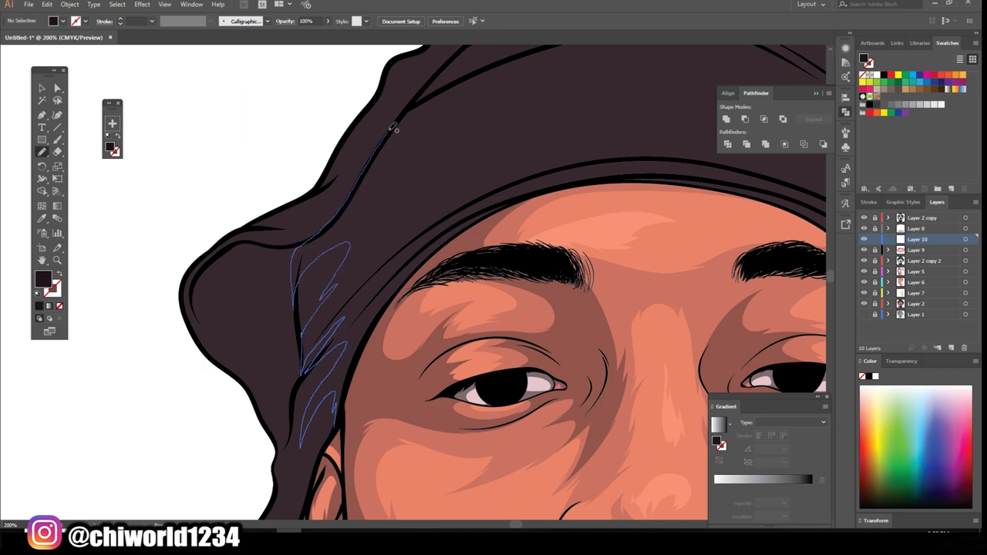
left_click_drag(479, 144, 499, 190)
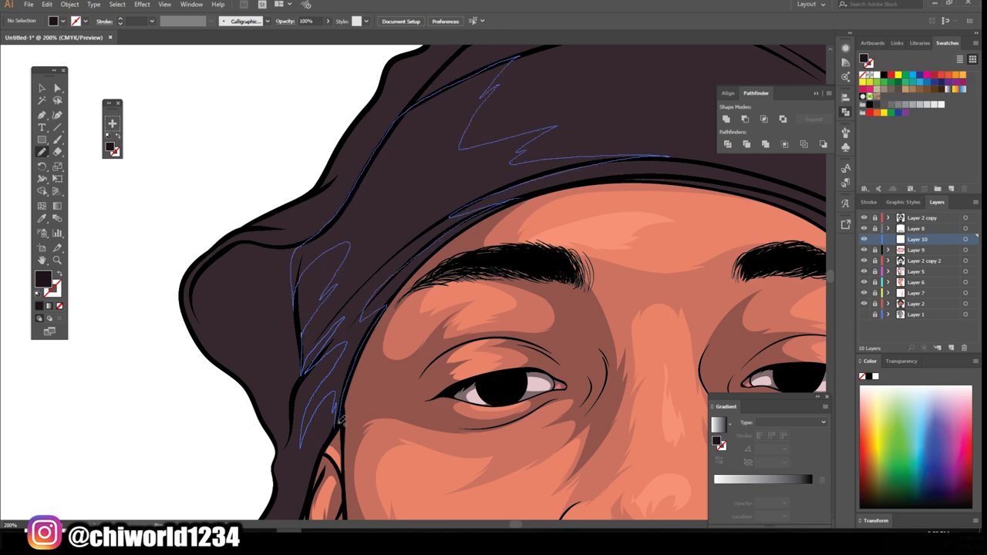
scroll(339, 420, "down", 2)
scroll(339, 421, "down", 3)
scroll(226, 390, "up", 5)
mouse_move(226, 392)
left_mouse_down()
mouse_move(557, 228)
mouse_move(401, 116)
left_mouse_up()
Add dark folds near the durag edge above the eyebrow and shading on its side.
scroll(324, 468, "down", 3)
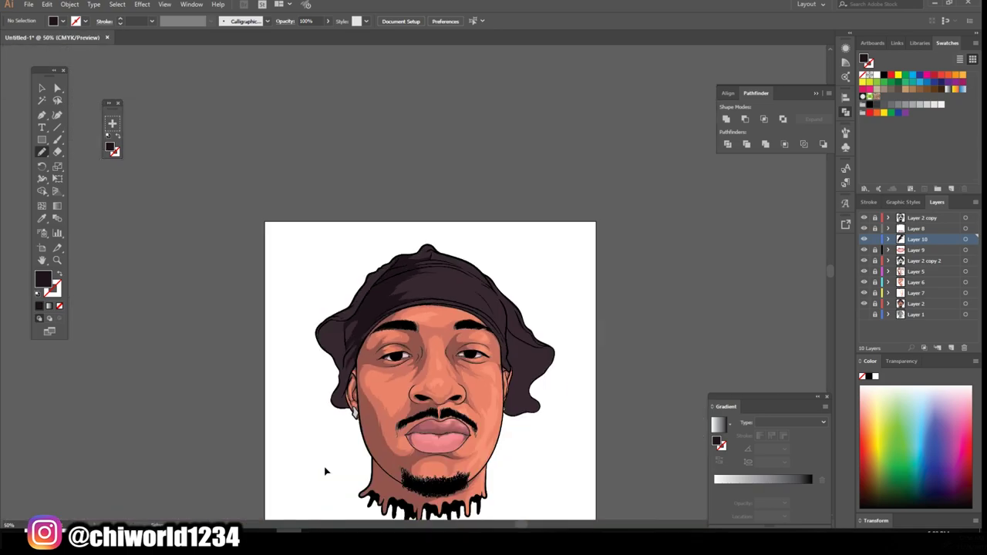
scroll(346, 347, "up", 2)
scroll(463, 355, "up", 2)
mouse_move(408, 363)
left_mouse_down()
mouse_move(476, 352)
mouse_move(224, 123)
mouse_move(275, 264)
mouse_move(419, 389)
left_mouse_up()
scroll(502, 434, "down", 4)
scroll(501, 434, "up", 4)
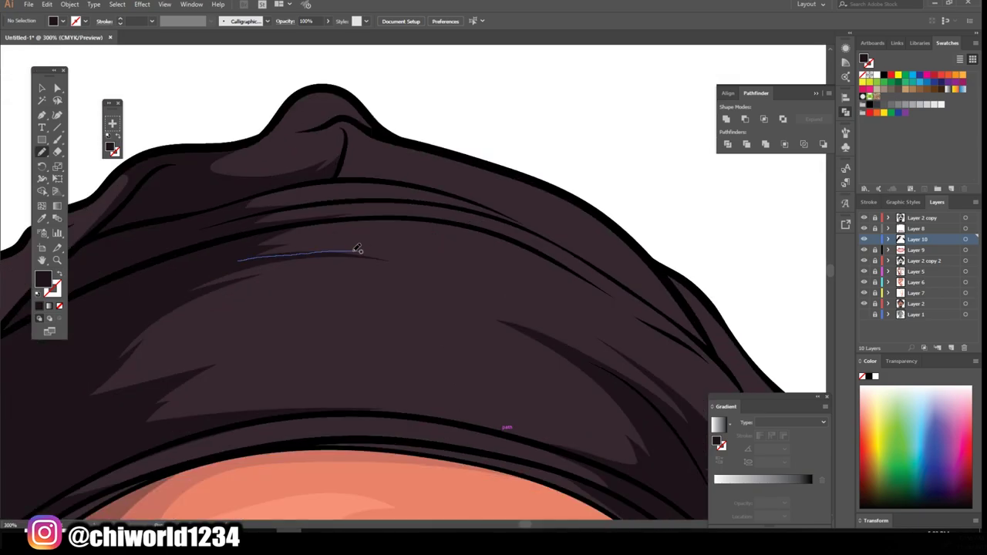
scroll(478, 457, "down", 5)
scroll(478, 457, "up", 5)
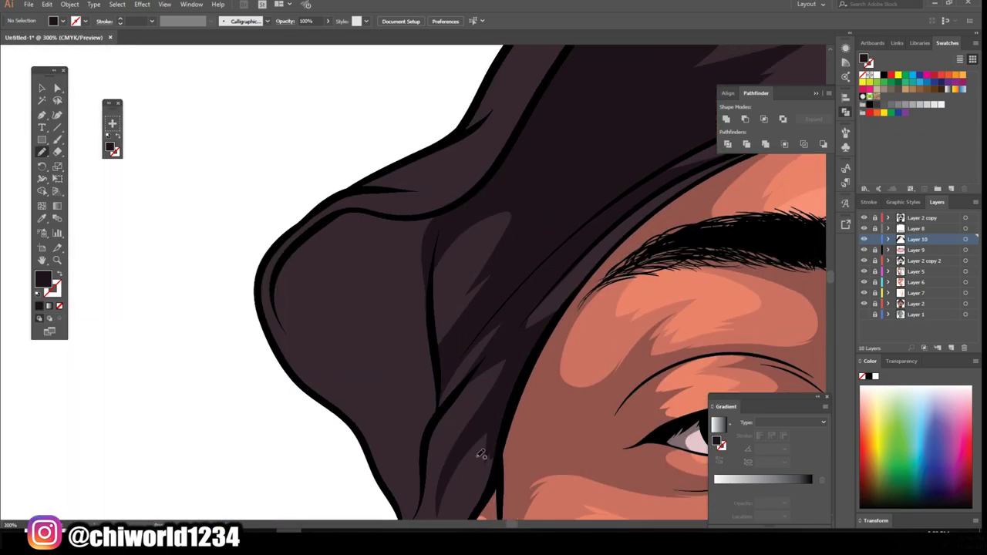
left_click_drag(368, 270, 426, 216)
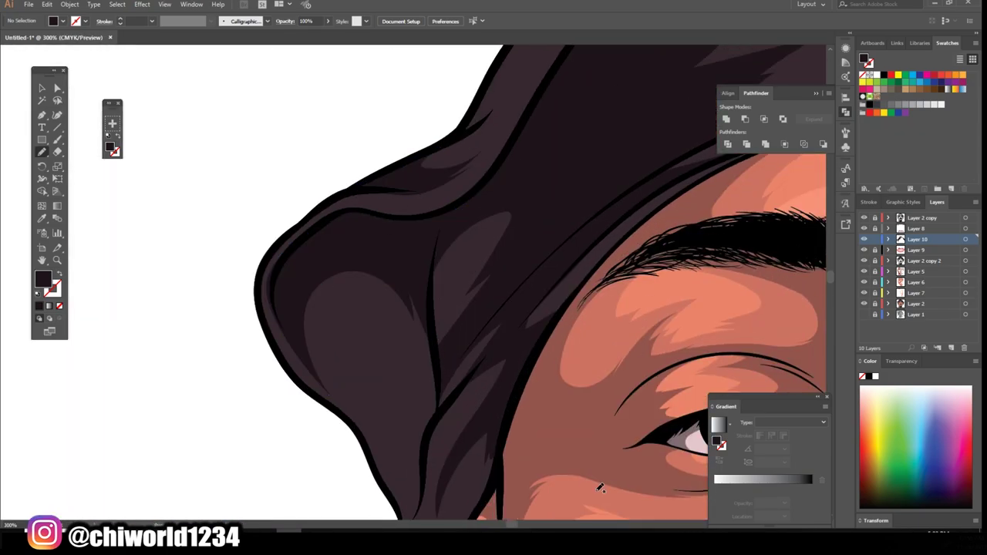
scroll(606, 480, "down", 4)
scroll(614, 414, "up", 5)
left_click_drag(373, 332, 540, 224)
scroll(481, 424, "down", 5)
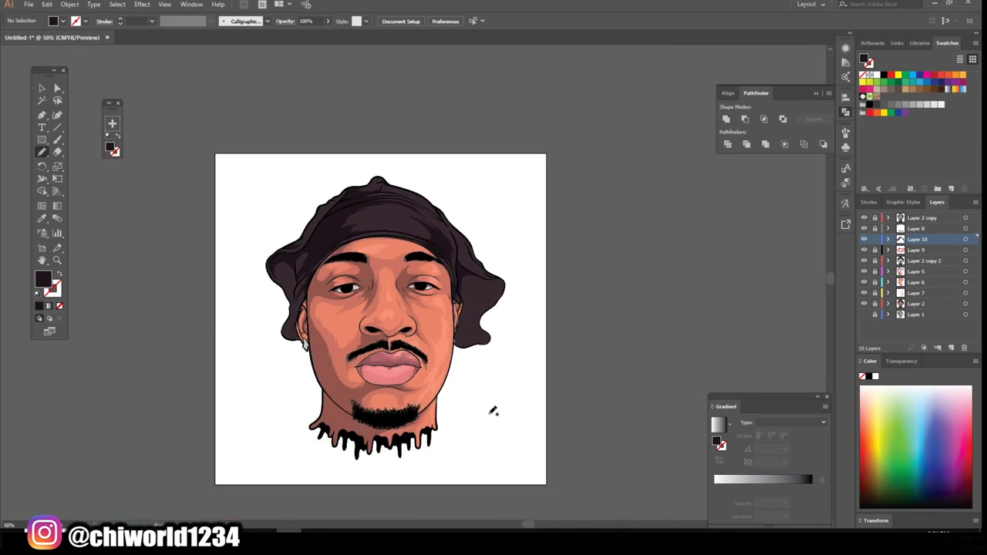
Switch to a light mauve fill and draw the first highlight streaks on the durag.
double_click(42, 279)
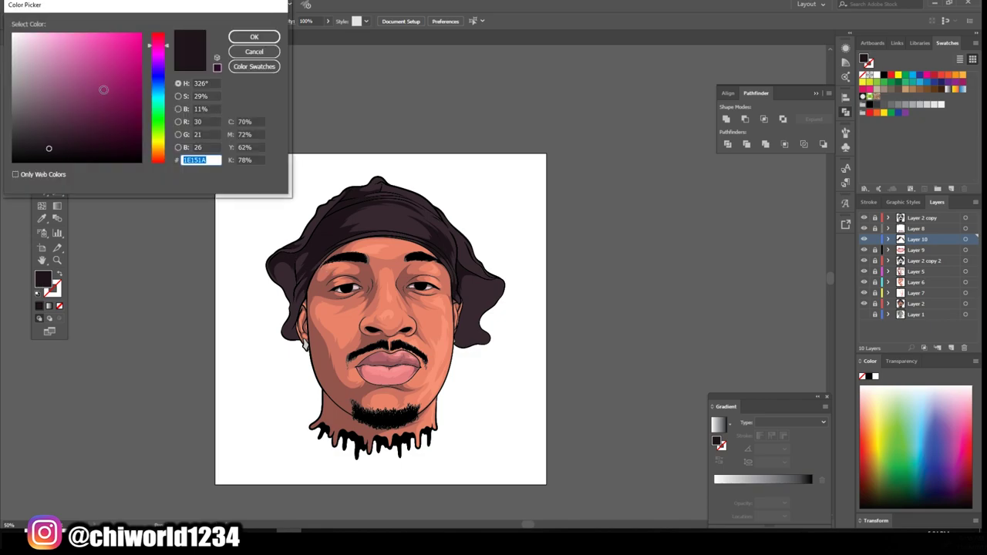
left_click(256, 37)
scroll(478, 274, "up", 4)
mouse_move(418, 250)
left_mouse_down()
mouse_move(544, 293)
mouse_move(540, 253)
mouse_move(415, 248)
left_mouse_up()
scroll(484, 440, "down", 3)
scroll(500, 290, "up", 3)
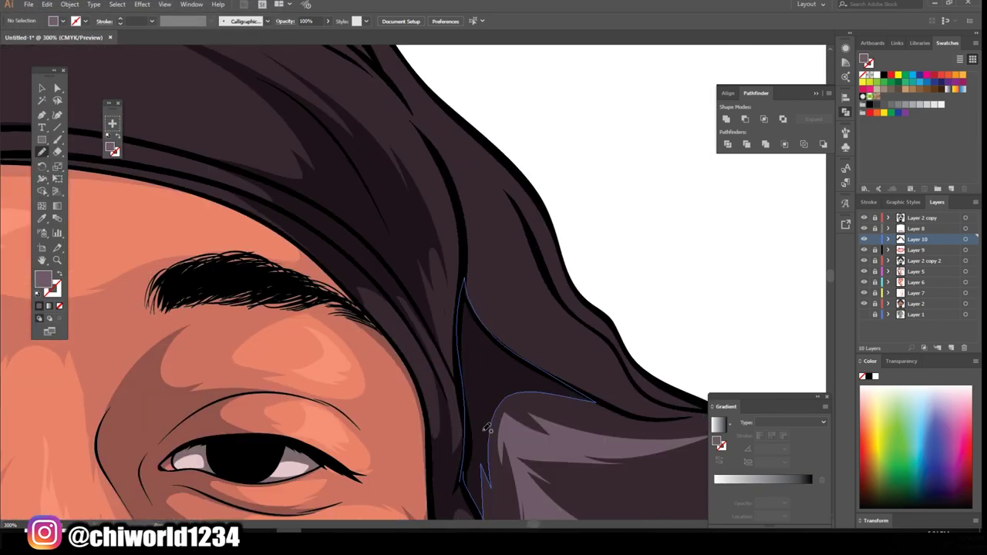
scroll(428, 274, "up", 1)
left_click_drag(446, 229, 461, 224)
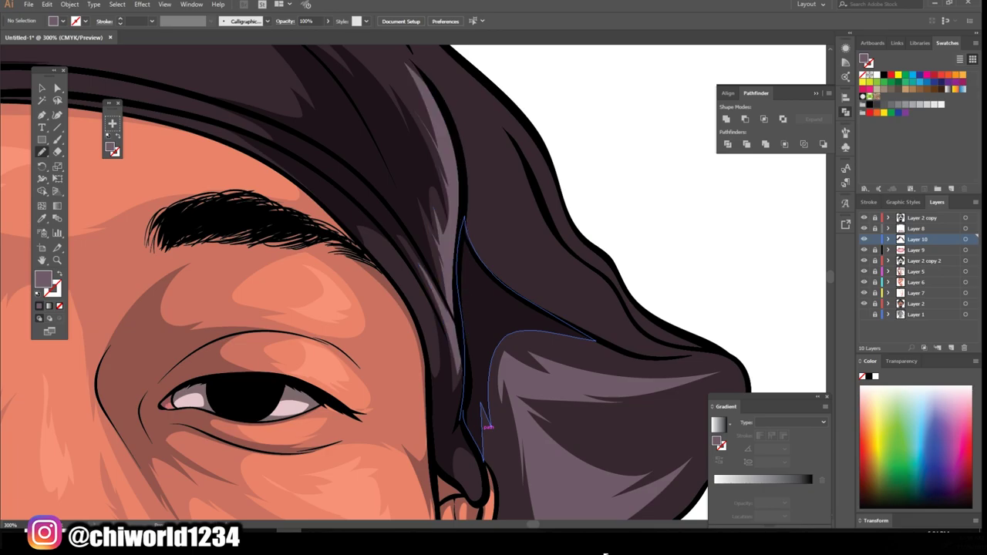
scroll(540, 413, "down", 2)
scroll(354, 275, "up", 3)
left_click_drag(353, 276, 401, 226)
scroll(401, 226, "up", 3)
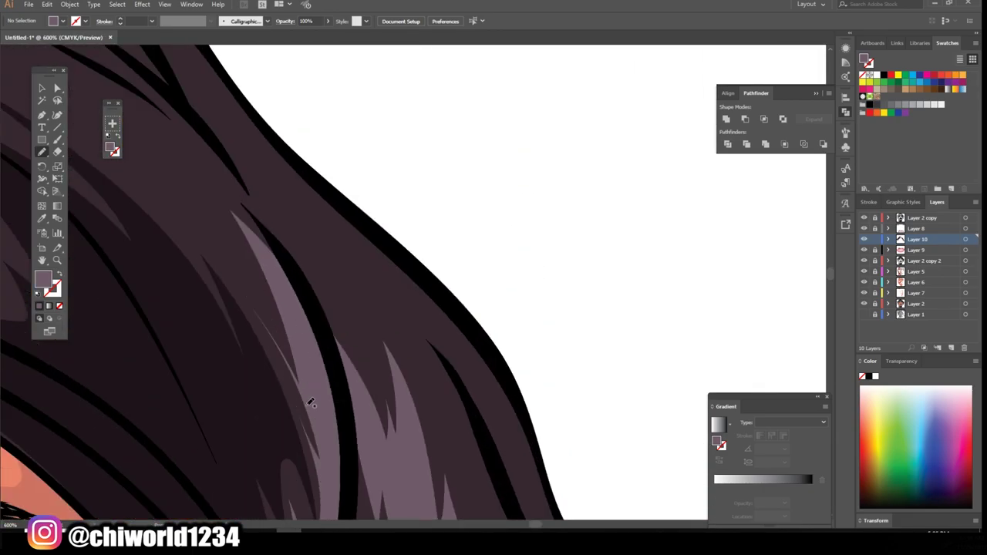
Add mauve highlight shapes on the upper-left durag and across the band above the forehead.
mouse_move(308, 403)
left_mouse_down()
mouse_move(221, 193)
mouse_move(367, 469)
left_mouse_up()
scroll(367, 469, "down", 3)
scroll(471, 352, "up", 3)
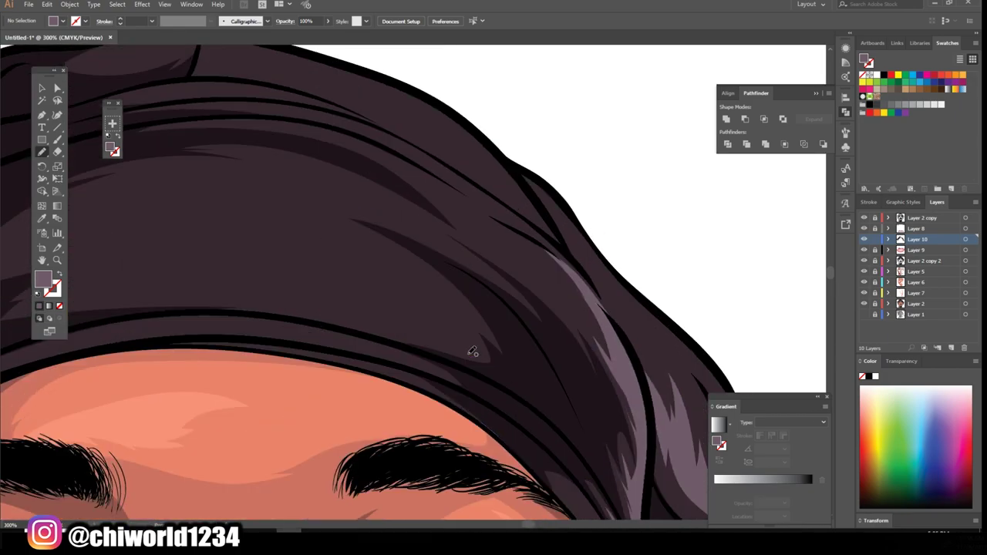
left_click_drag(343, 115, 570, 247)
scroll(571, 247, "down", 3)
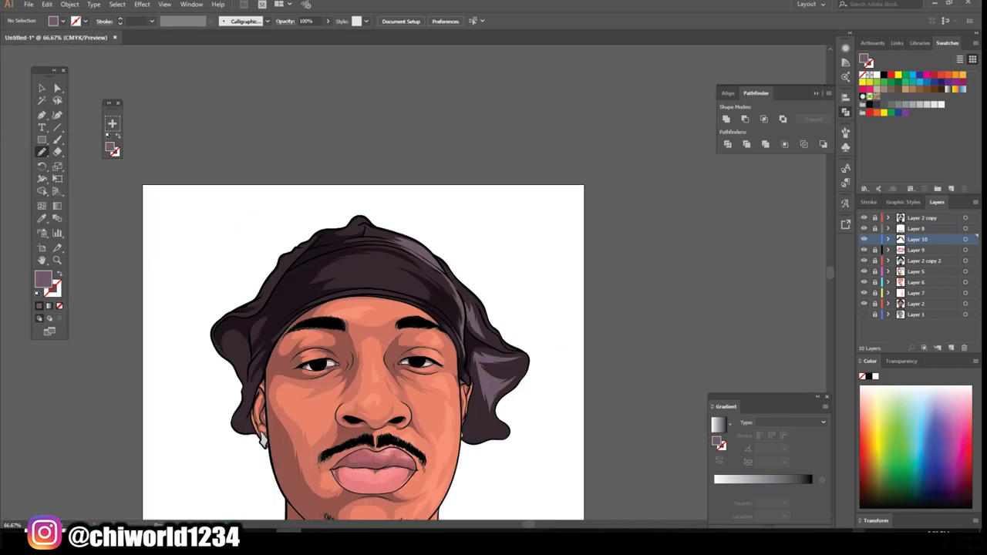
scroll(601, 318, "up", 2)
scroll(602, 318, "up", 2)
scroll(601, 318, "up", 2)
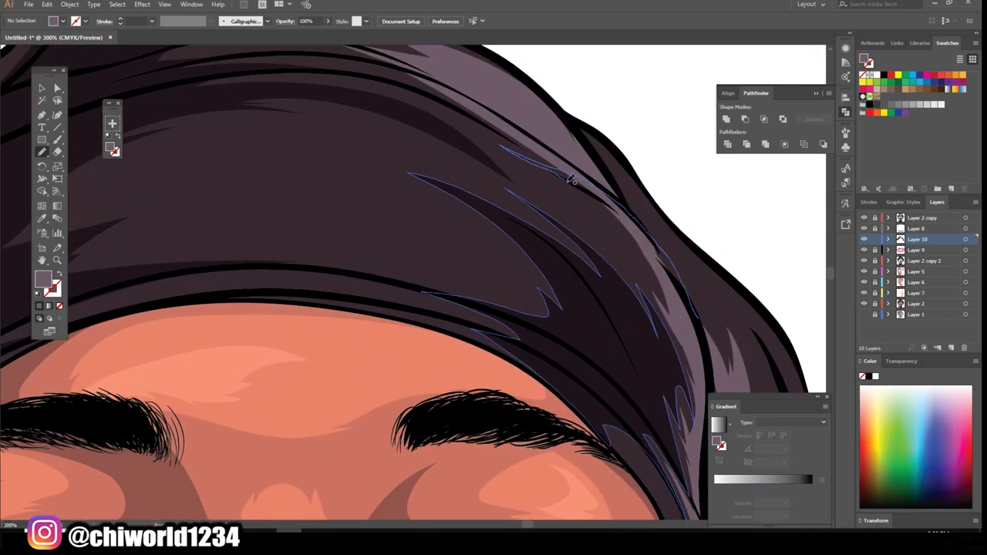
left_click_drag(358, 143, 501, 197)
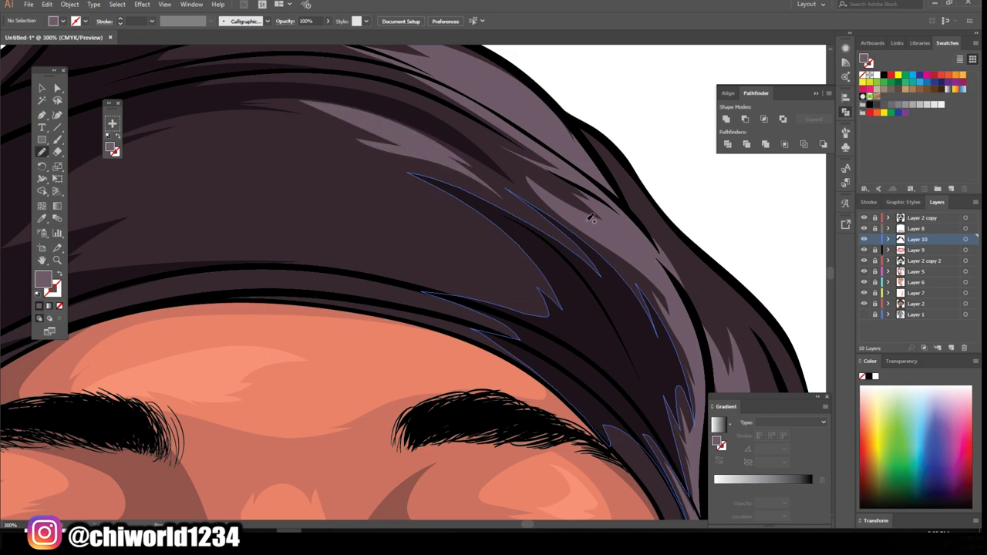
left_click_drag(591, 218, 542, 166)
key("ctrl+minus")
key("ctrl+minus")
key("ctrl+minus")
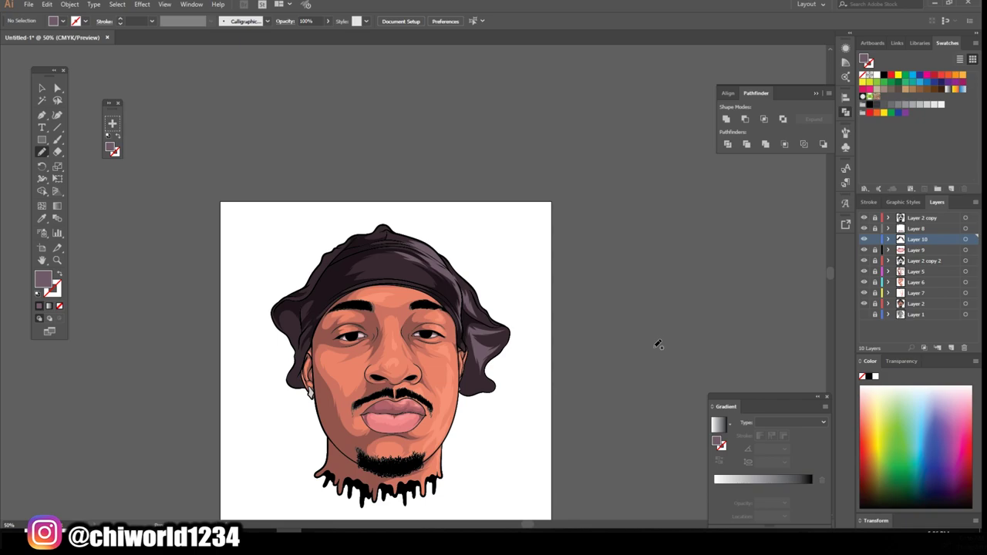
Select the durag highlight strokes, lower their Black in Adjust Color Balance, and add a new layer.
key("ctrl+plus")
key("ctrl+plus")
left_click_drag(678, 102, 573, 379)
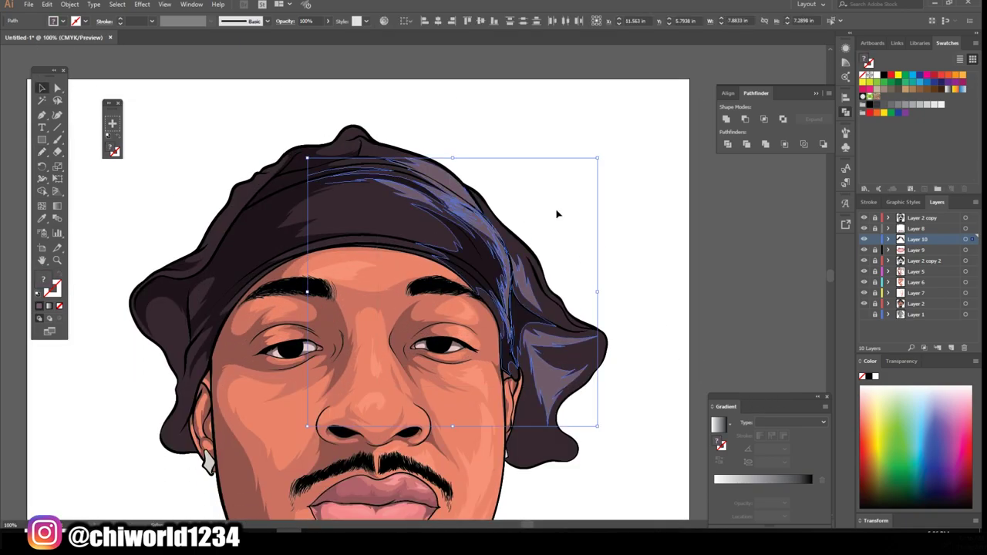
left_click_drag(154, 100, 674, 375)
left_click(47, 4)
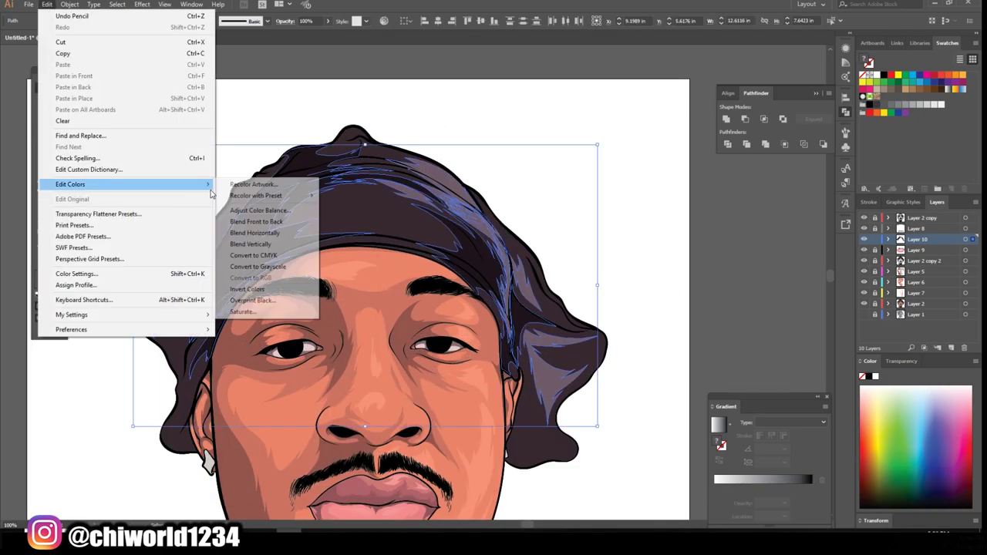
left_click(265, 203)
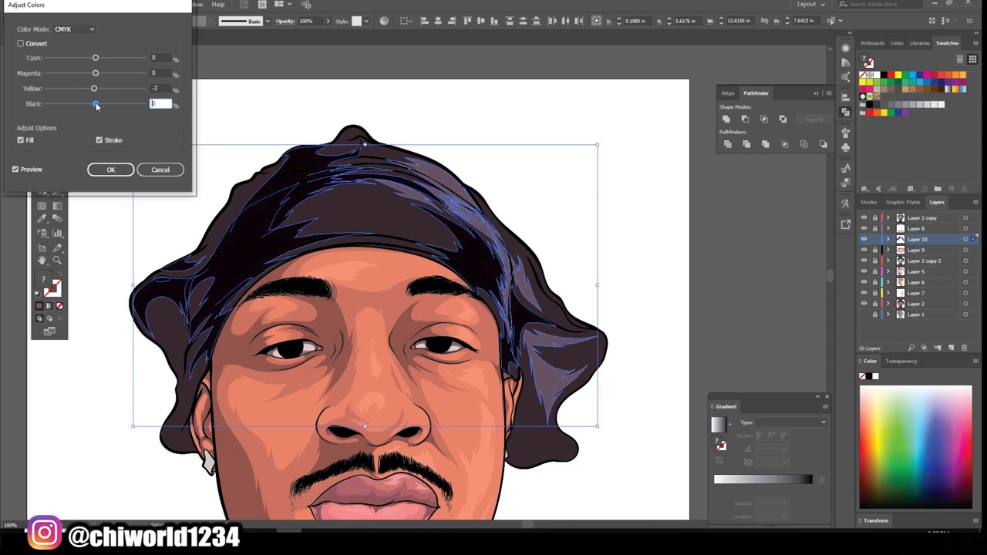
left_click(110, 168)
left_click(699, 222)
key("ctrl+minus")
left_click(951, 348)
Move the new layer to the top and draw grey-purple iris shading inside a pupil.
left_click_drag(925, 218, 917, 218)
scroll(389, 293, "up", 5, "alt")
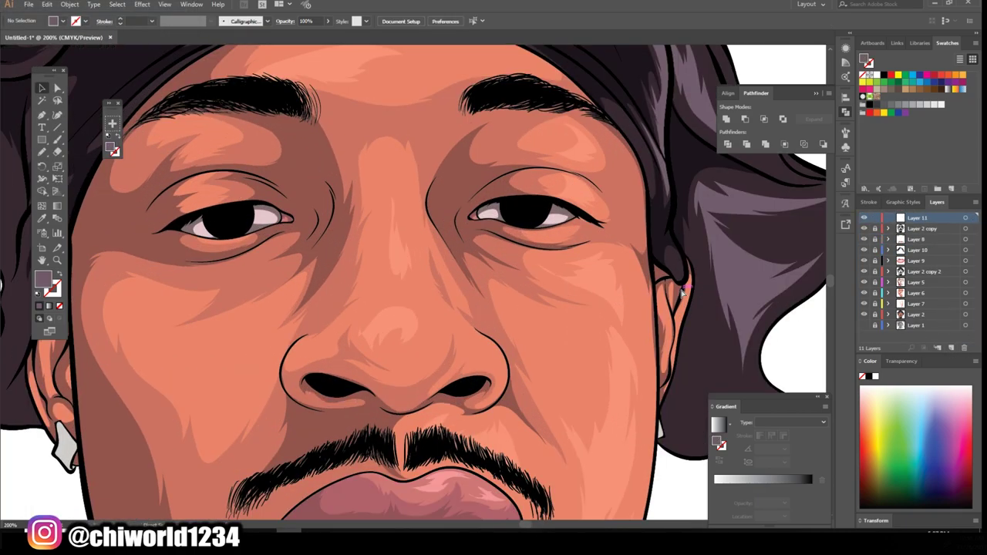
key("i")
double_click(43, 279)
left_click_drag(32, 125, 34, 113)
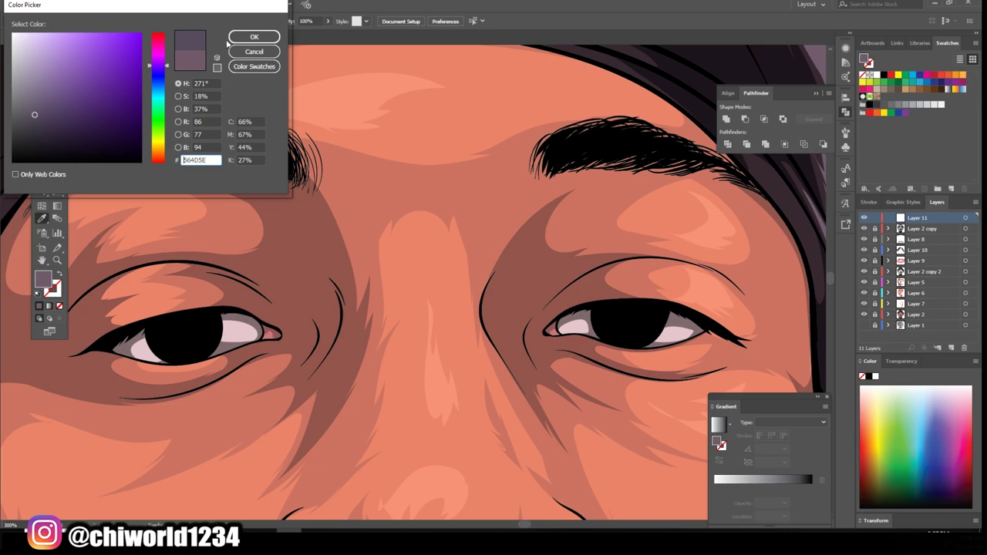
left_click(254, 36)
key("n")
left_click_drag(644, 327, 613, 337)
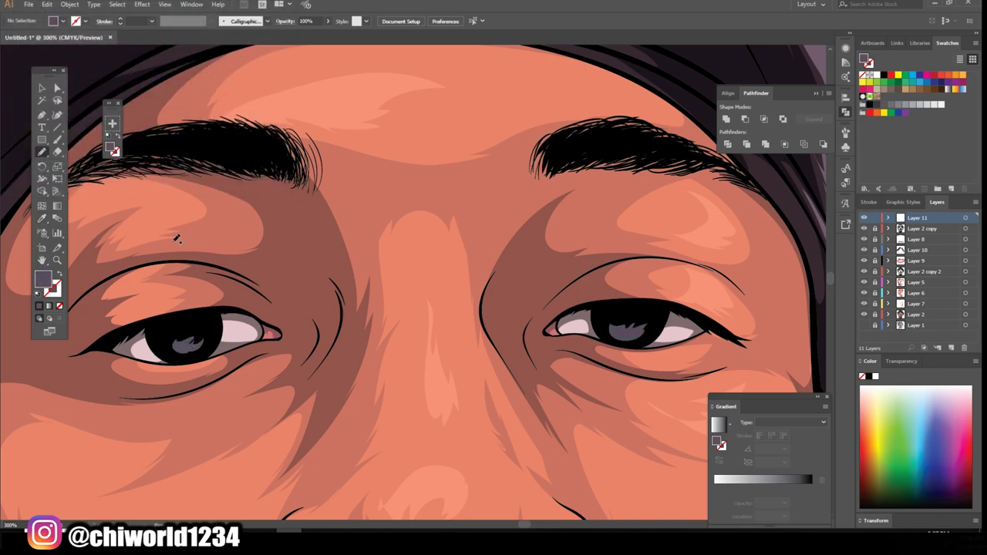
Switch the fill to light lavender for the pupil catchlights and add another layer.
double_click(43, 279)
left_click(254, 36)
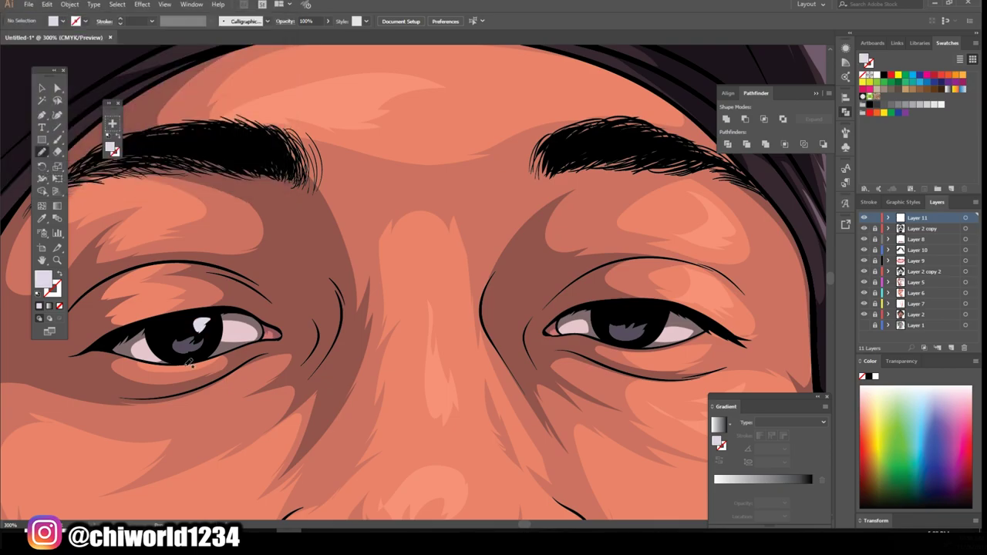
scroll(591, 379, "down", 5, "alt")
scroll(577, 367, "up", 3, "alt")
scroll(572, 369, "up", 2, "alt")
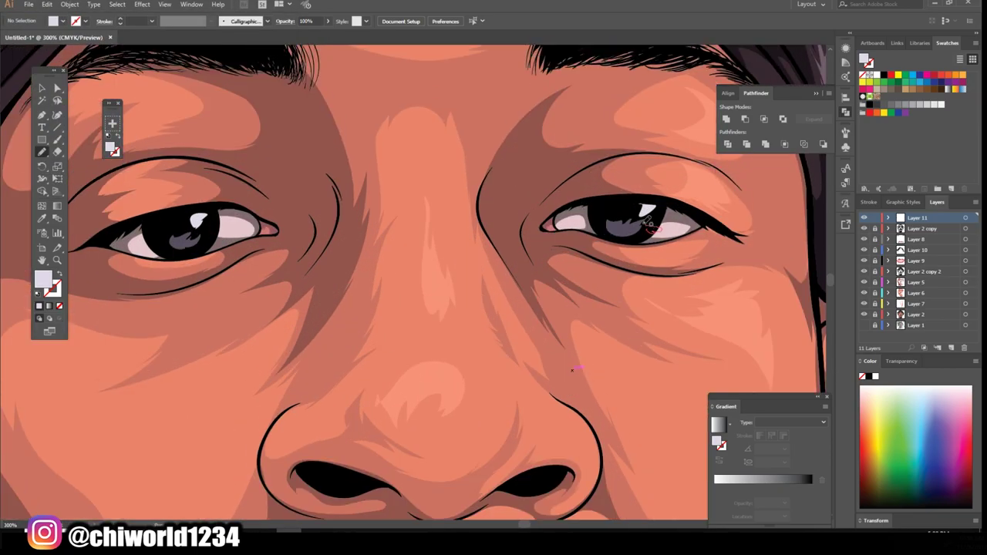
scroll(313, 403, "down", 4, "alt")
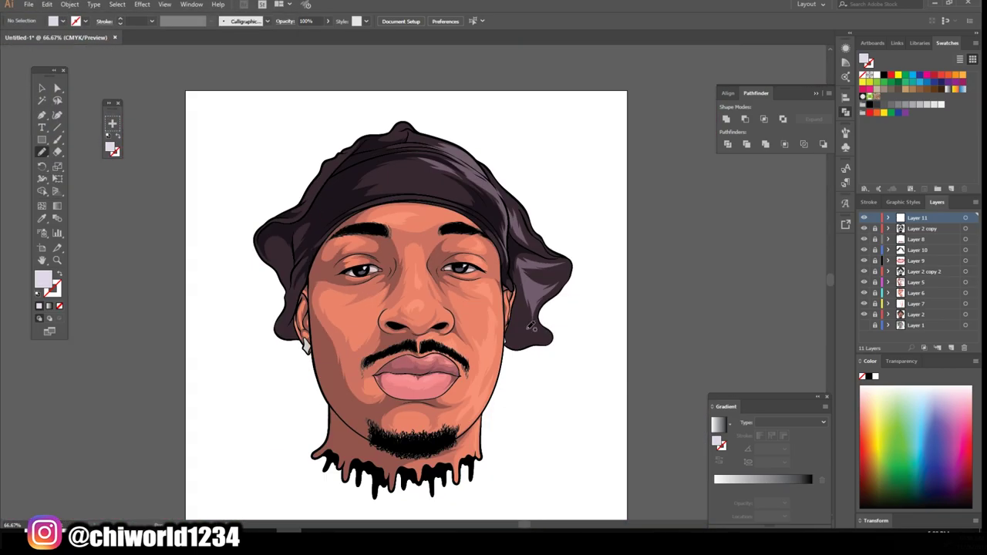
scroll(530, 325, "up", 5, "alt")
scroll(165, 278, "left", 3)
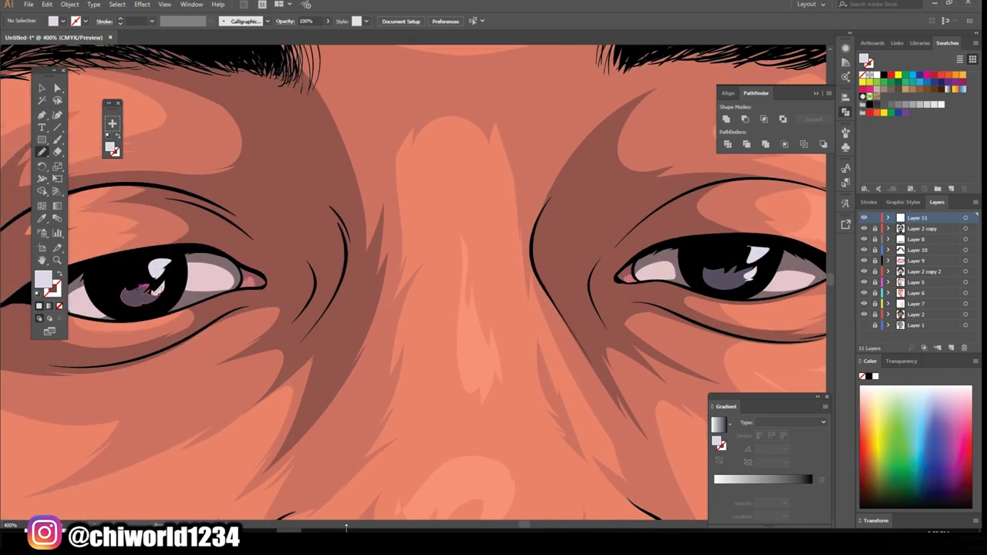
key("ctrl+0")
left_click(951, 347)
Set up a dark-to-grey linear gradient, shift its midpoint left, and swap it onto the stroke.
left_click(717, 424)
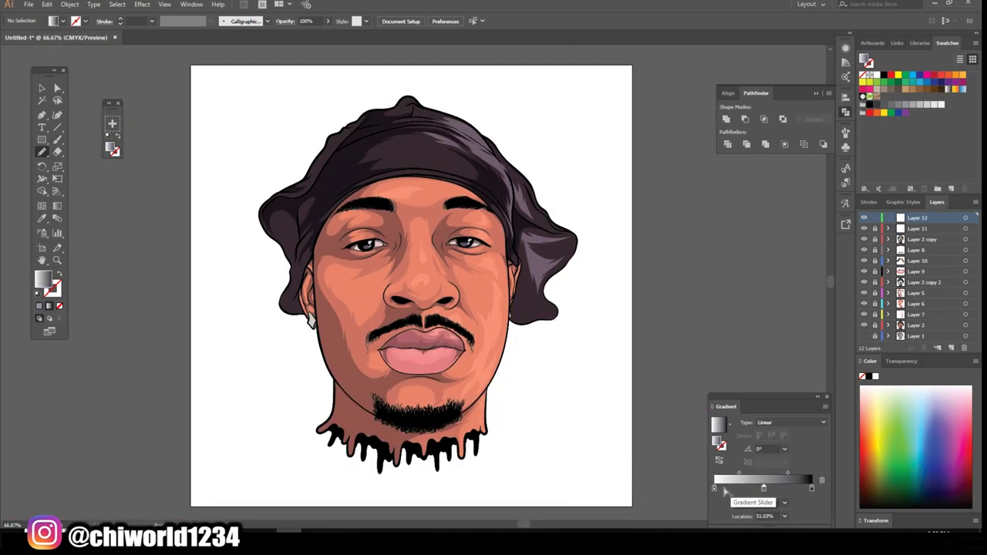
double_click(714, 488)
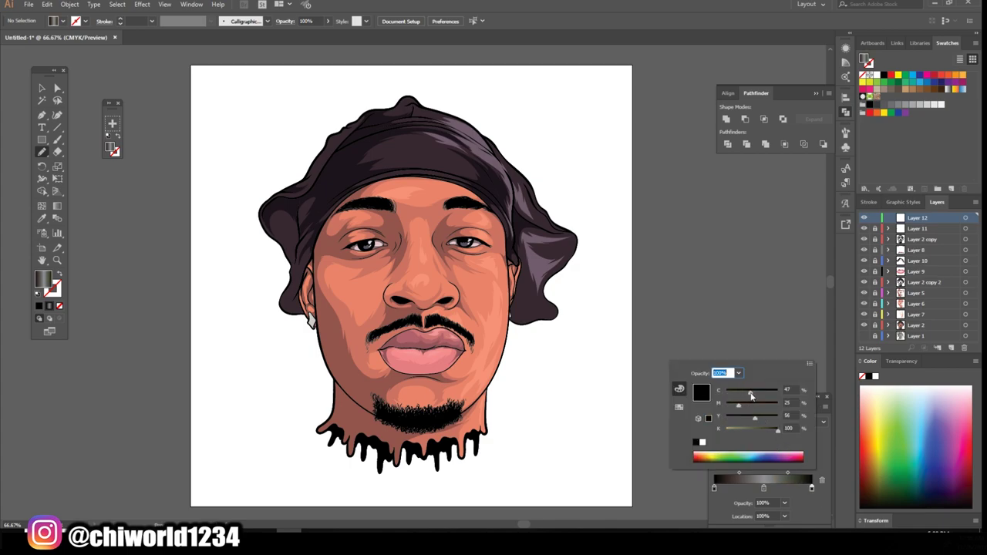
left_click_drag(787, 474, 779, 474)
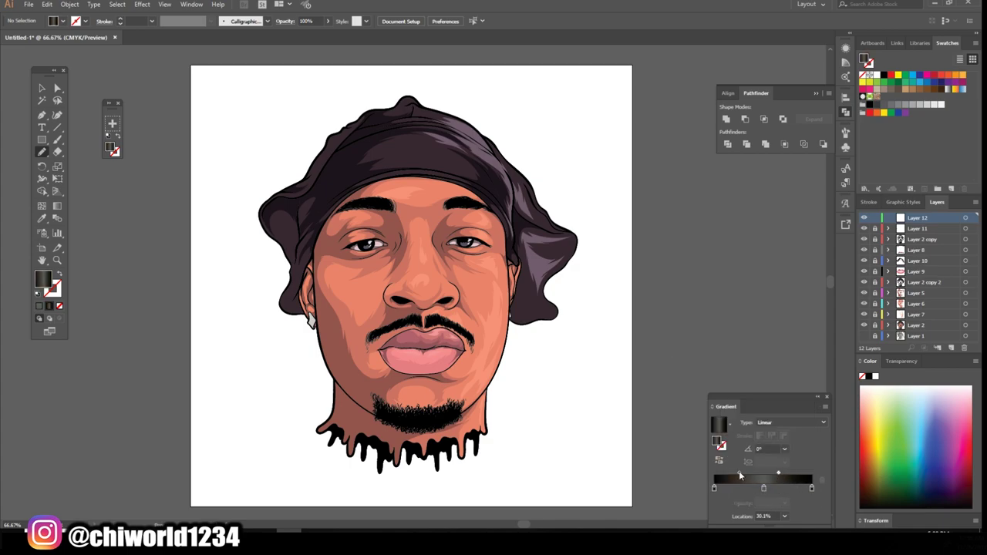
key("shift+x")
scroll(415, 402, "up", 3)
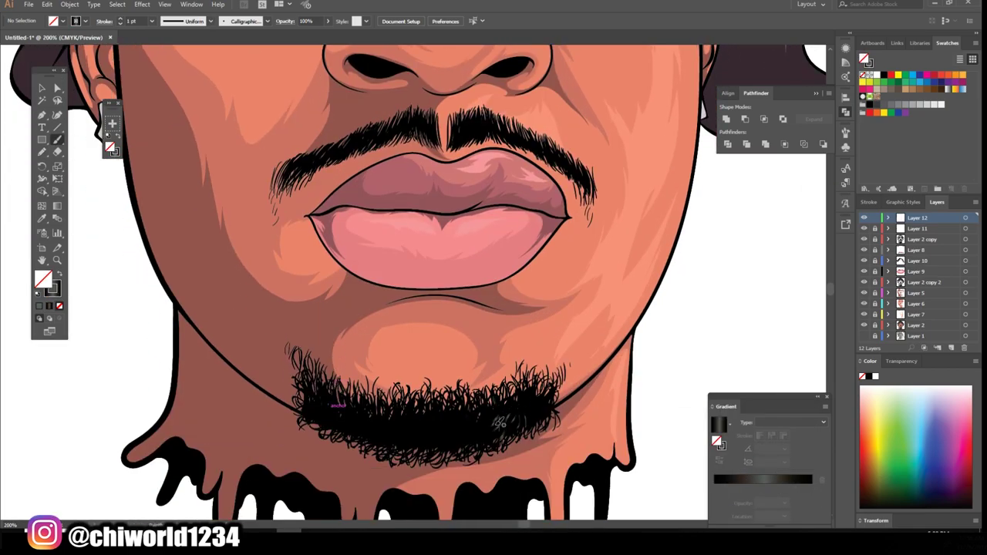
Apply the gradient to the beard hair strokes at a 37° angle, then deselect them.
key("v")
left_click(478, 431)
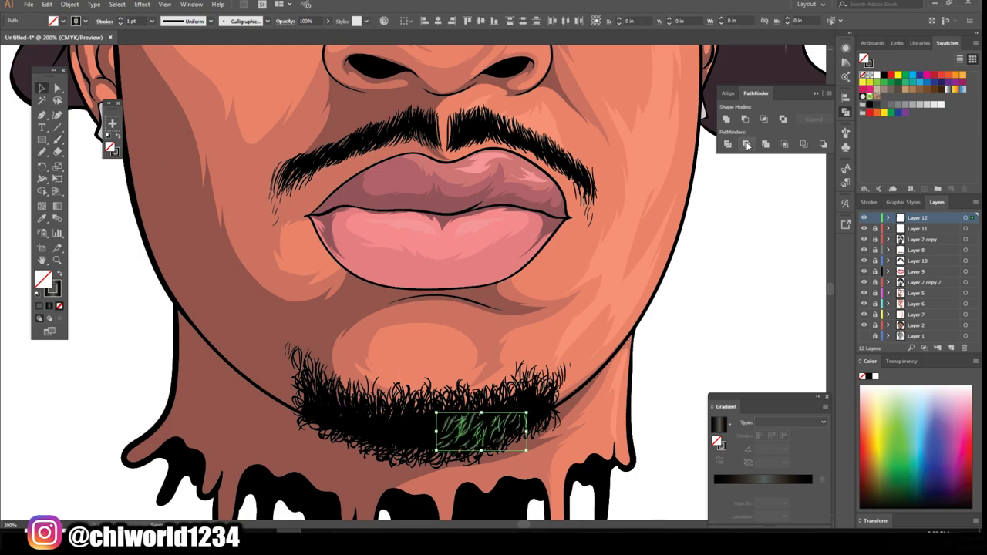
left_click(763, 449)
key("Return")
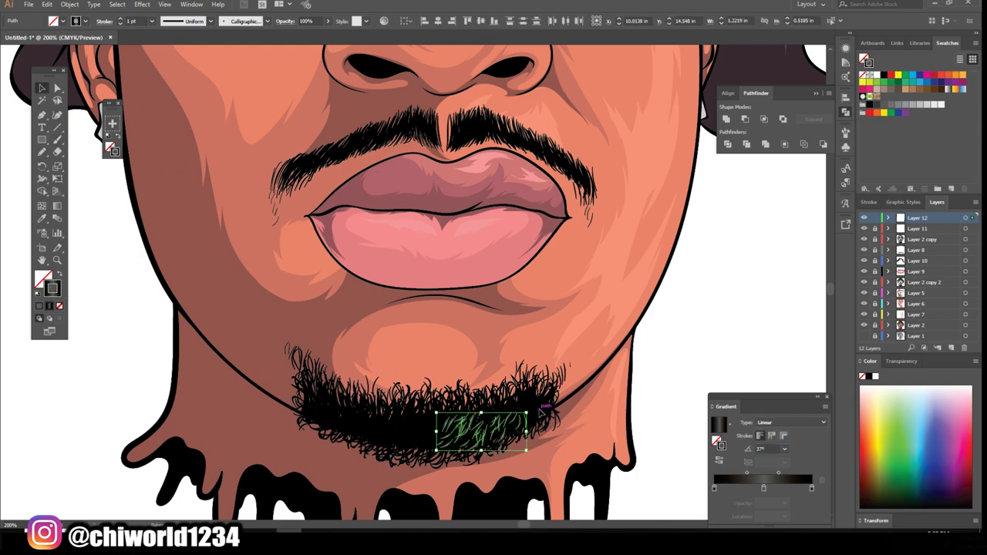
key("ctrl+shift+a")
key("b")
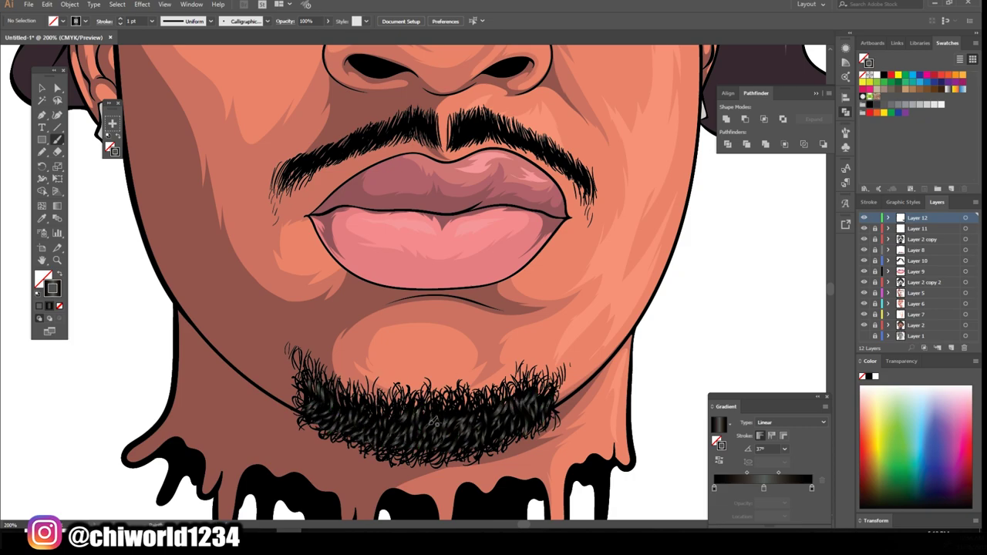
key("ctrl+minus")
scroll(632, 282, "up", 5)
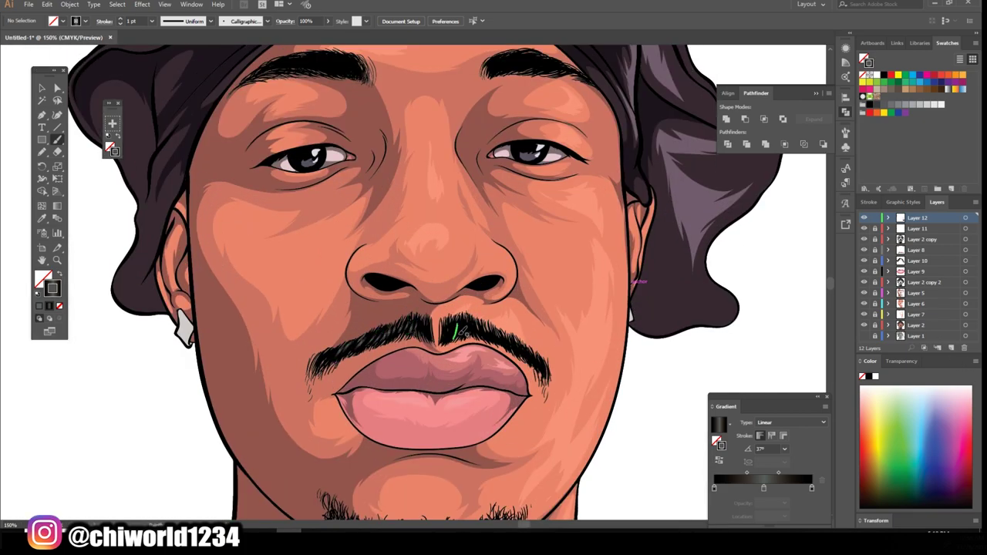
scroll(470, 286, "up", 3)
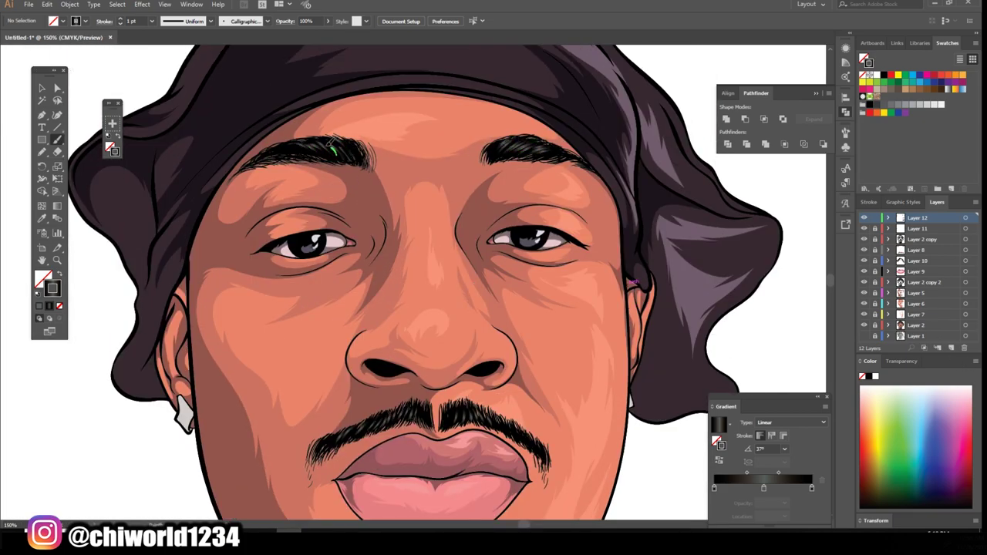
key("ctrl+0")
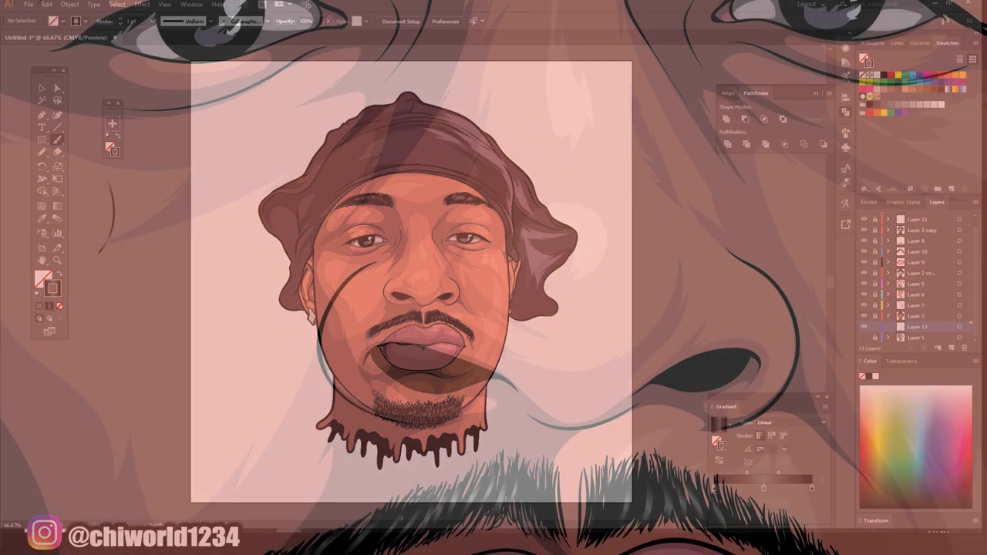